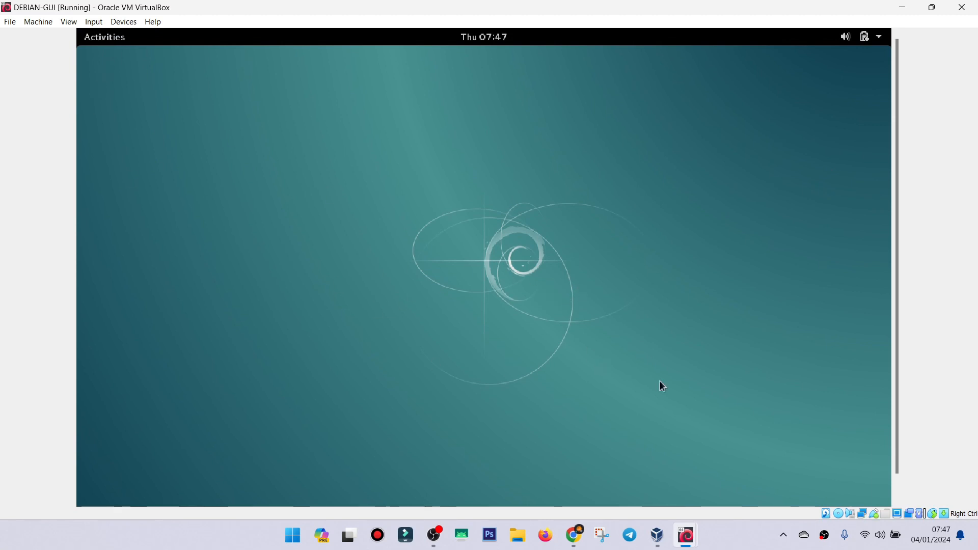
View the CLIENT-OS-7 machine's desktop and return to the DEBIAN-GUI machine.
mouse_move(688, 537)
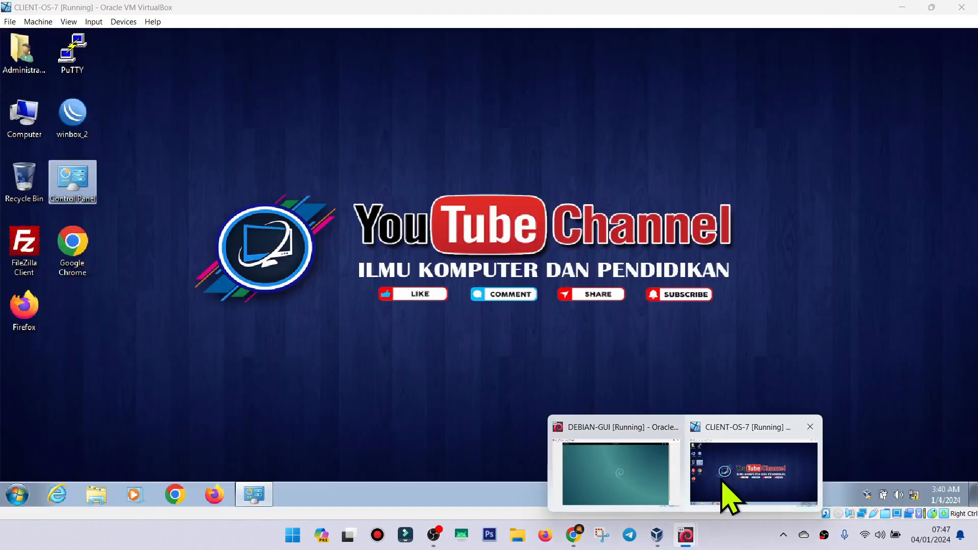
left_click(725, 482)
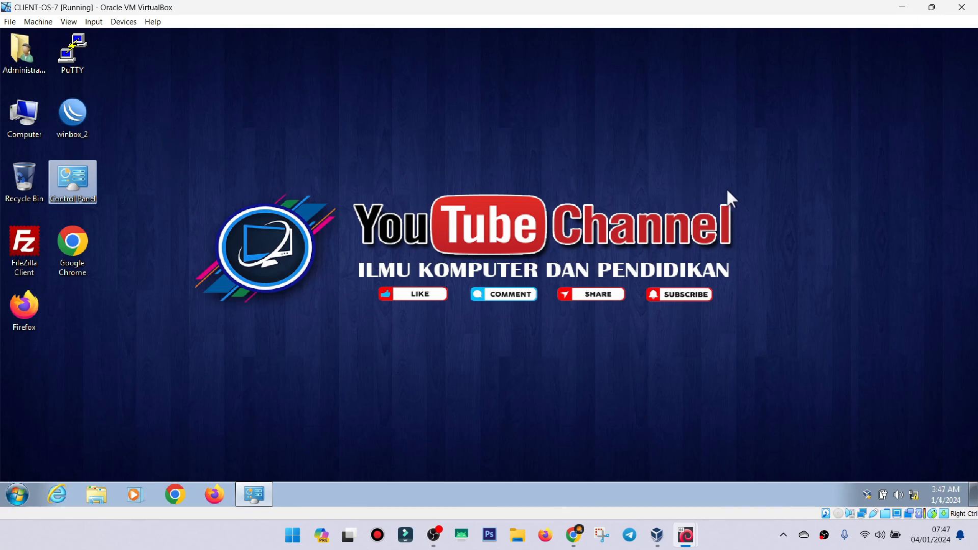
left_click(905, 8)
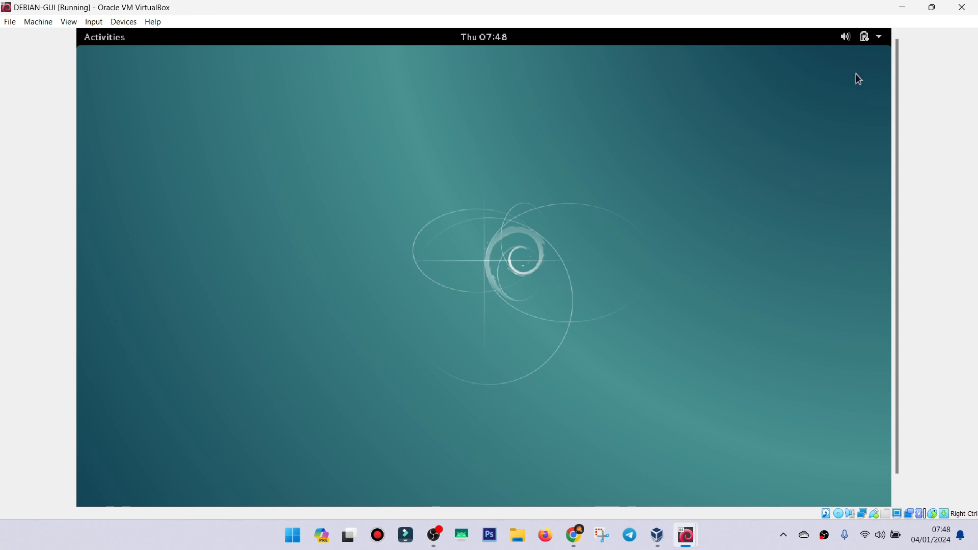
Attach network Adapter 1 of the DEBIAN-GUI machine to Internal Network in its network settings.
left_click(130, 25)
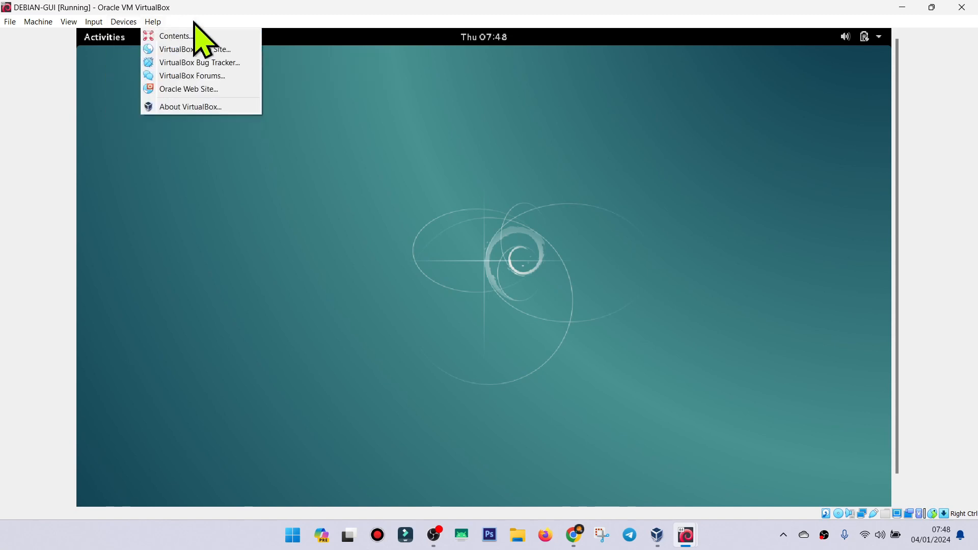
left_click(207, 6)
left_click(125, 23)
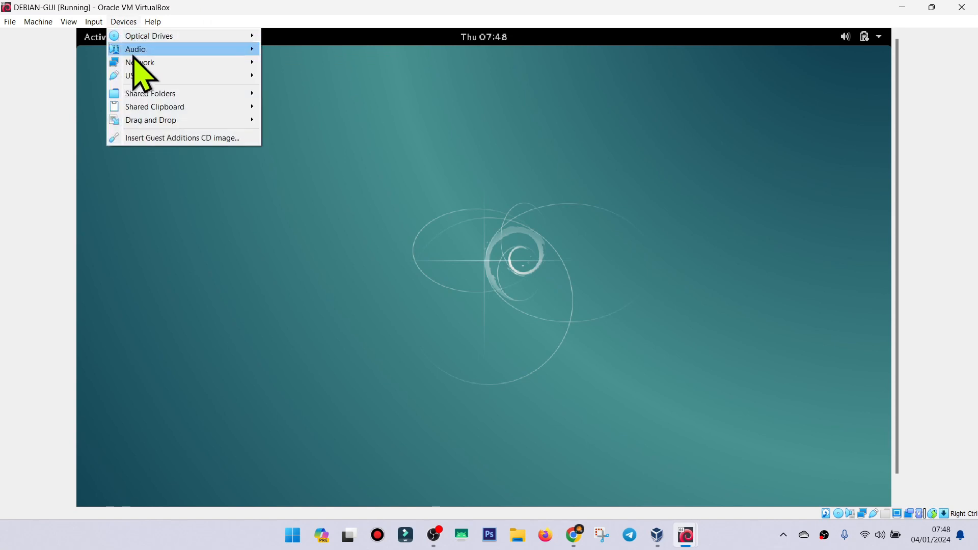
mouse_move(146, 64)
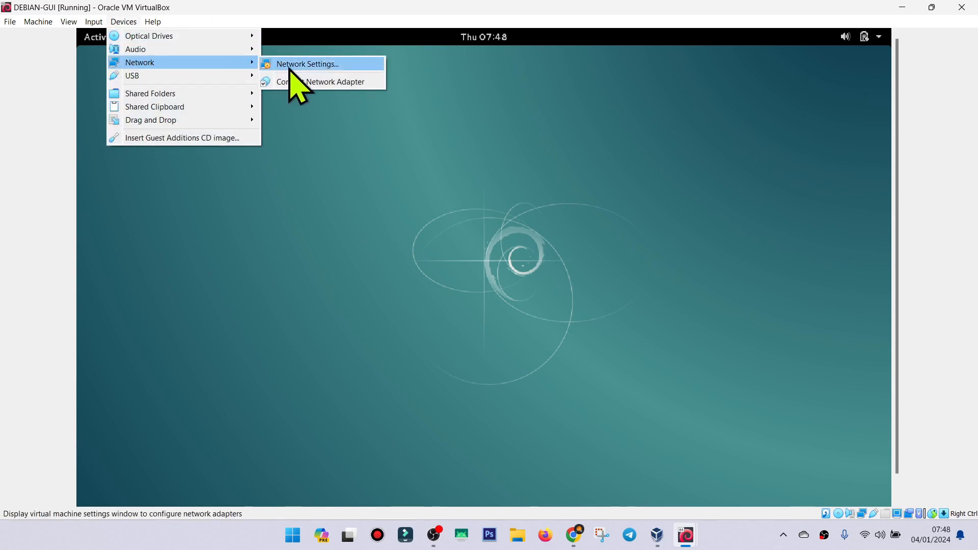
left_click(304, 66)
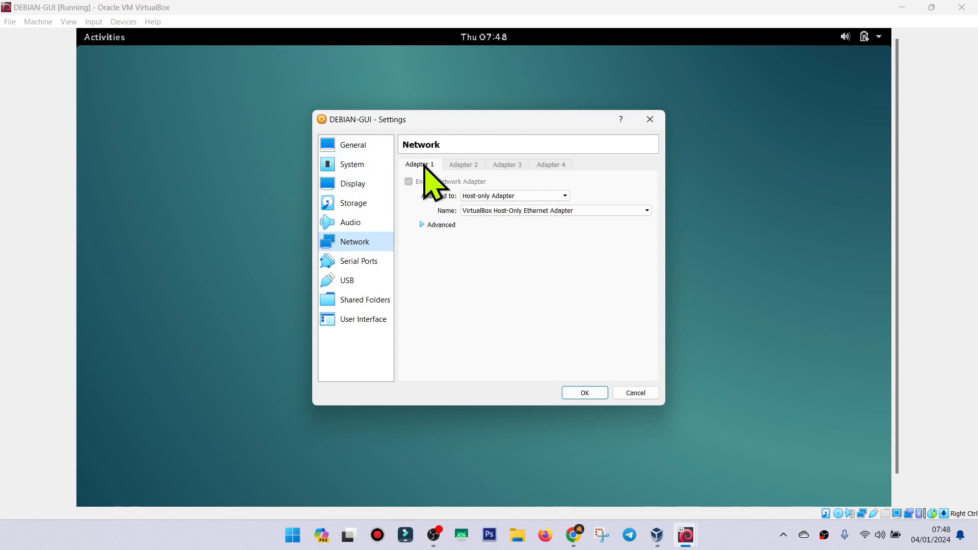
left_click(492, 197)
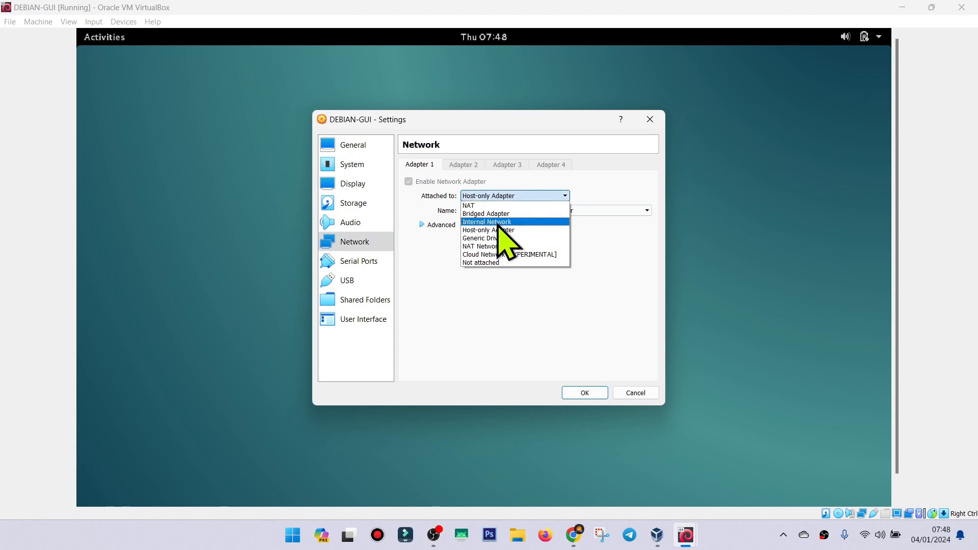
left_click(498, 222)
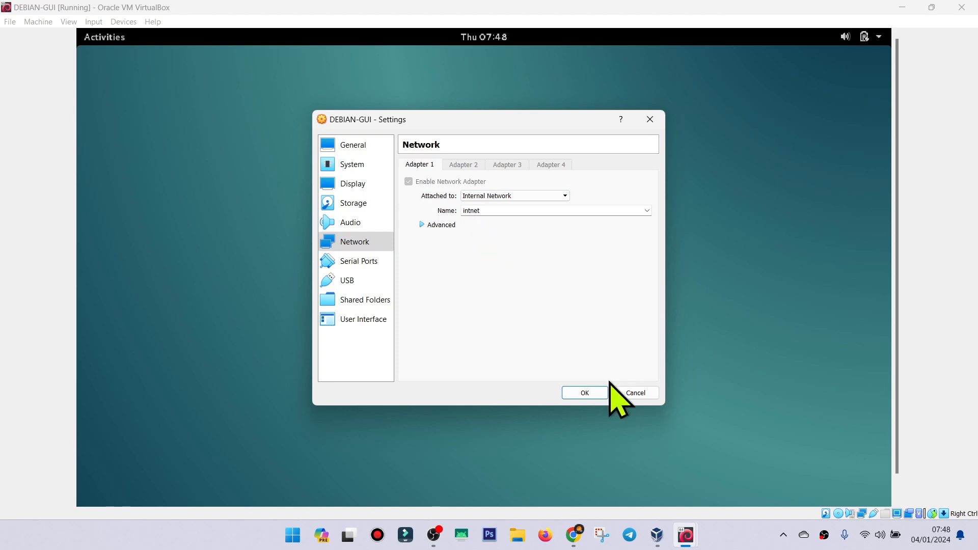
left_click(589, 395)
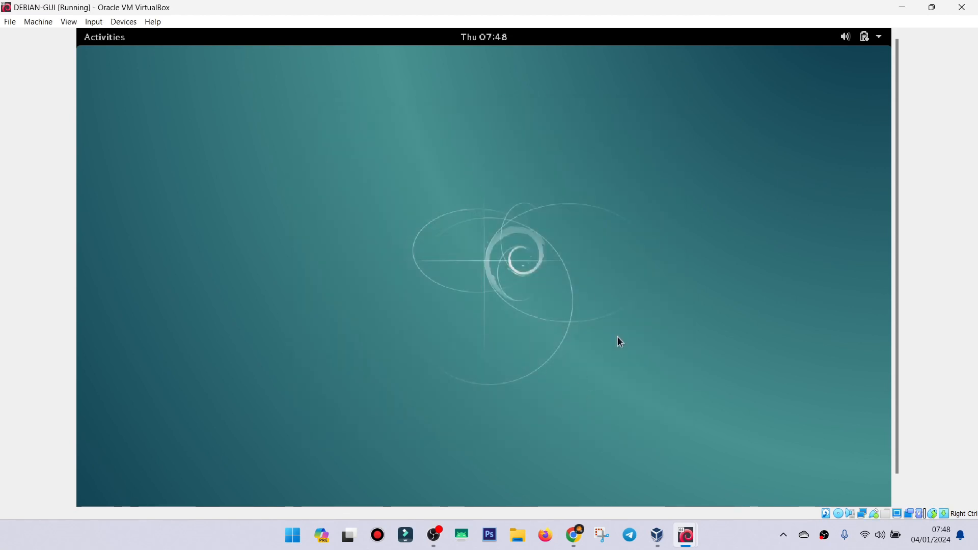
Switch to the CLIENT-OS-7 machine and attach its network Adapter 1 to Internal Network.
mouse_move(687, 537)
left_click(729, 488)
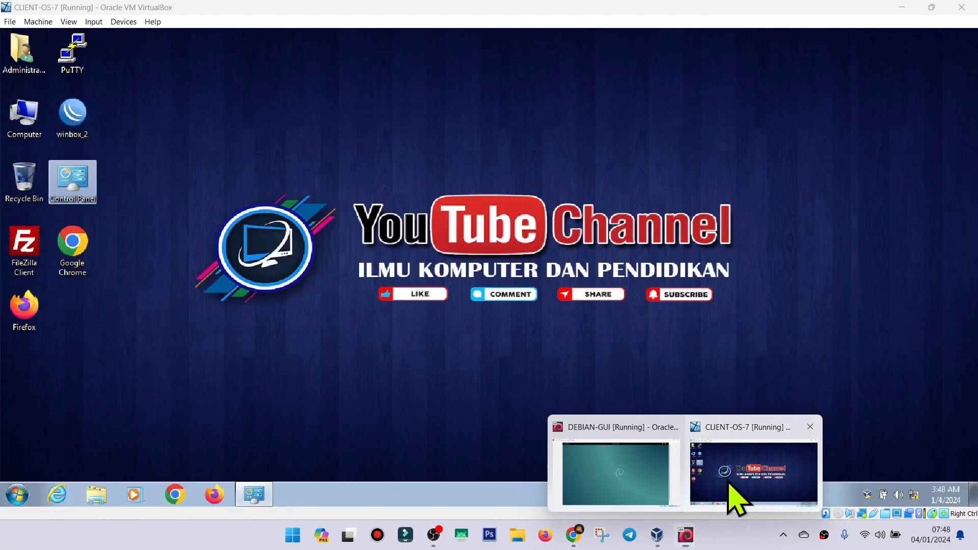
left_click(124, 22)
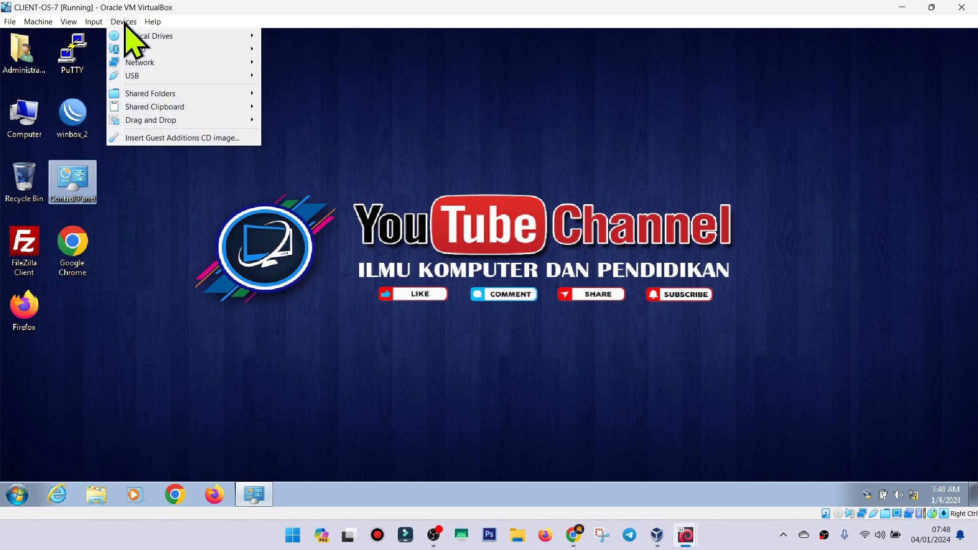
mouse_move(151, 67)
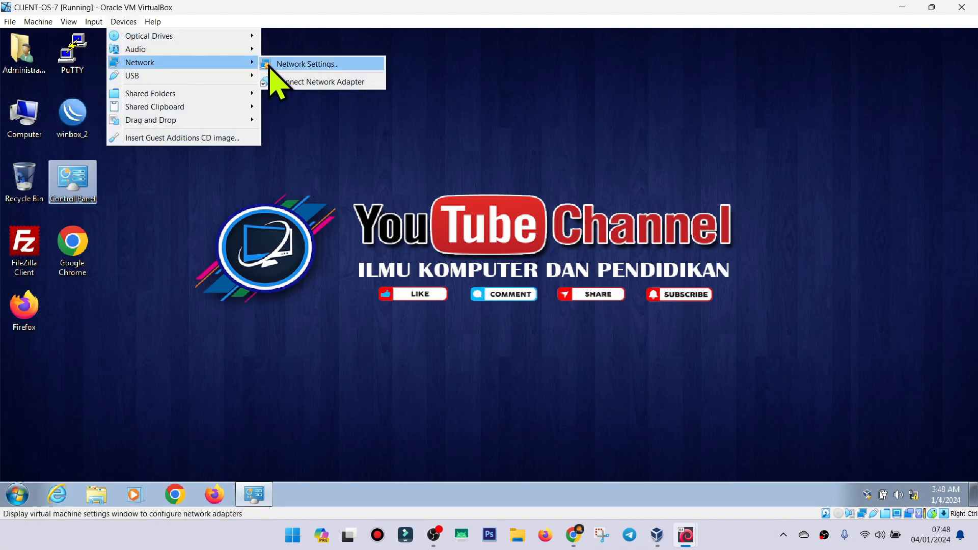
left_click(306, 65)
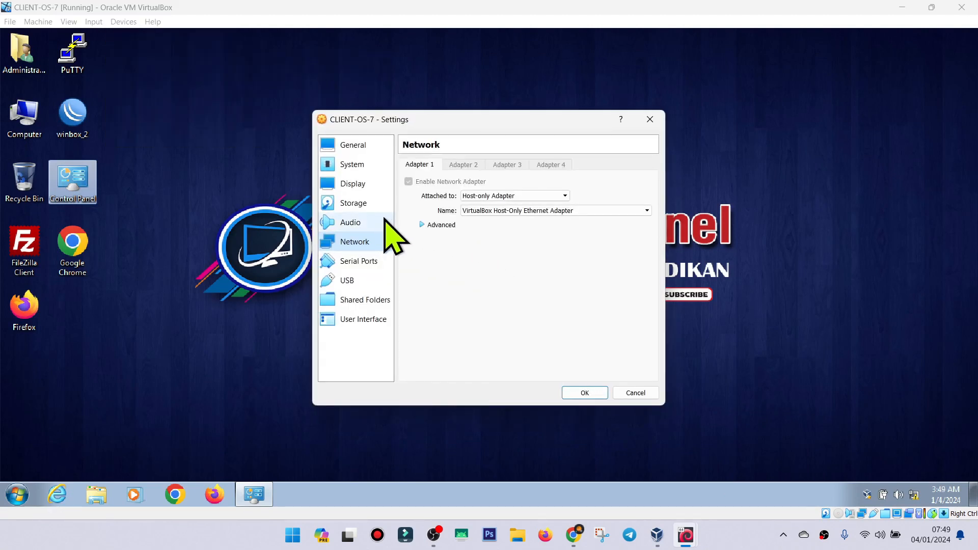
left_click(487, 196)
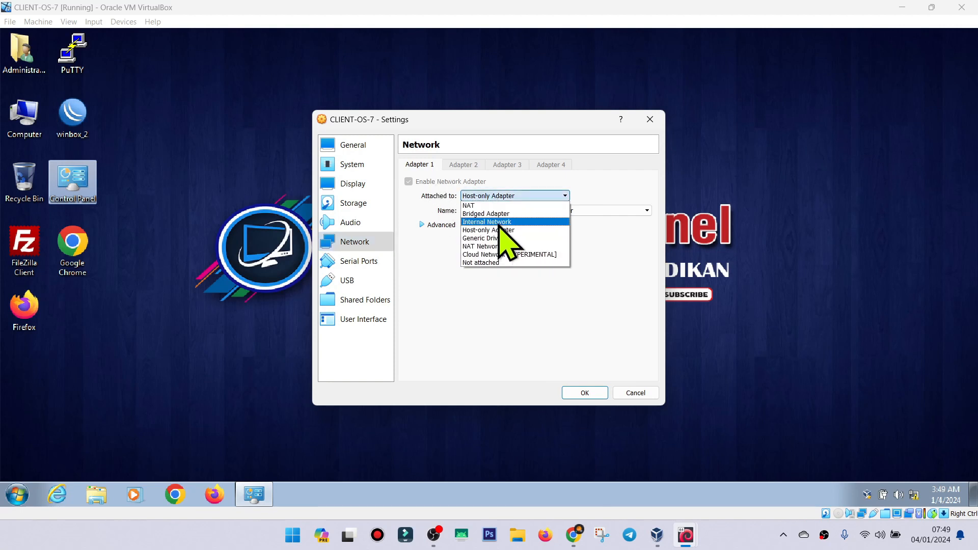
left_click(498, 223)
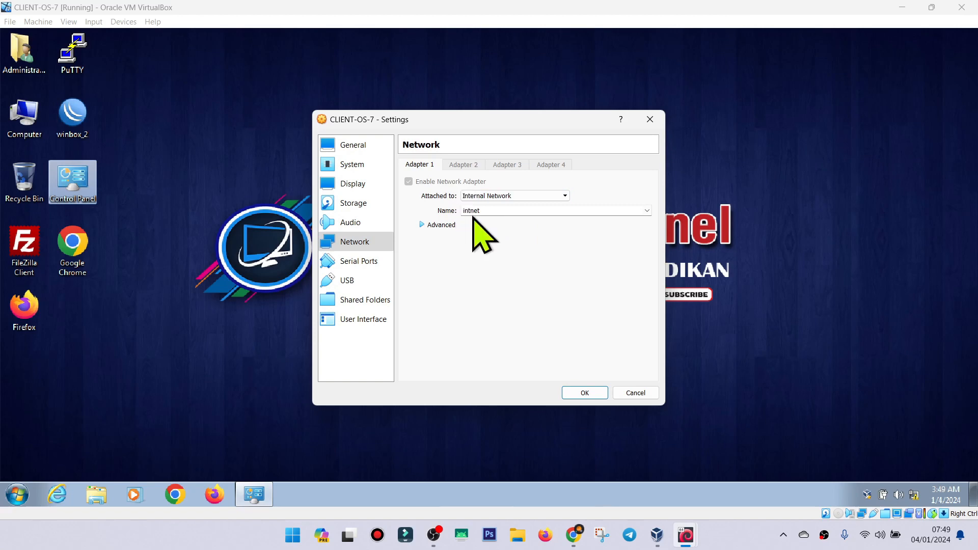
left_click(585, 393)
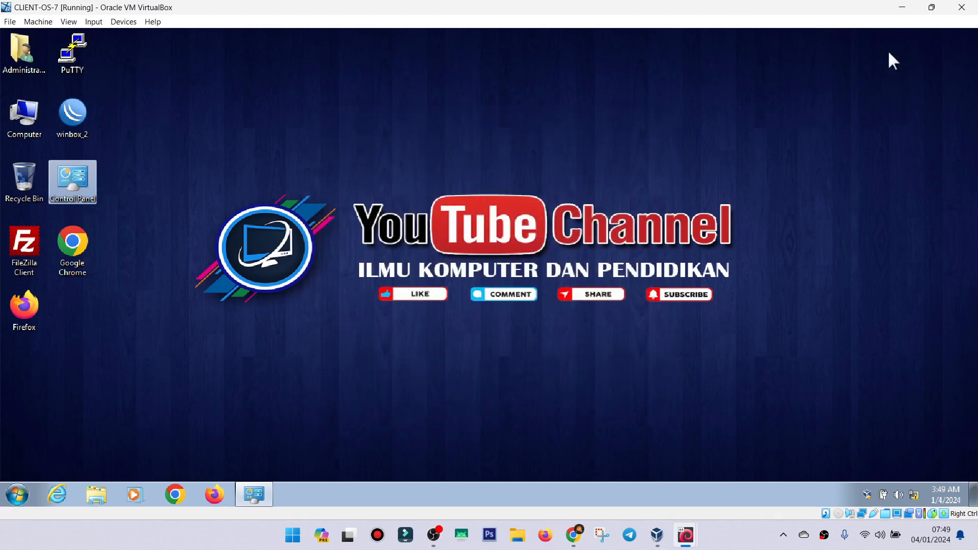
Switch to the DEBIAN-GUI machine and view its wired connection status.
mouse_move(669, 534)
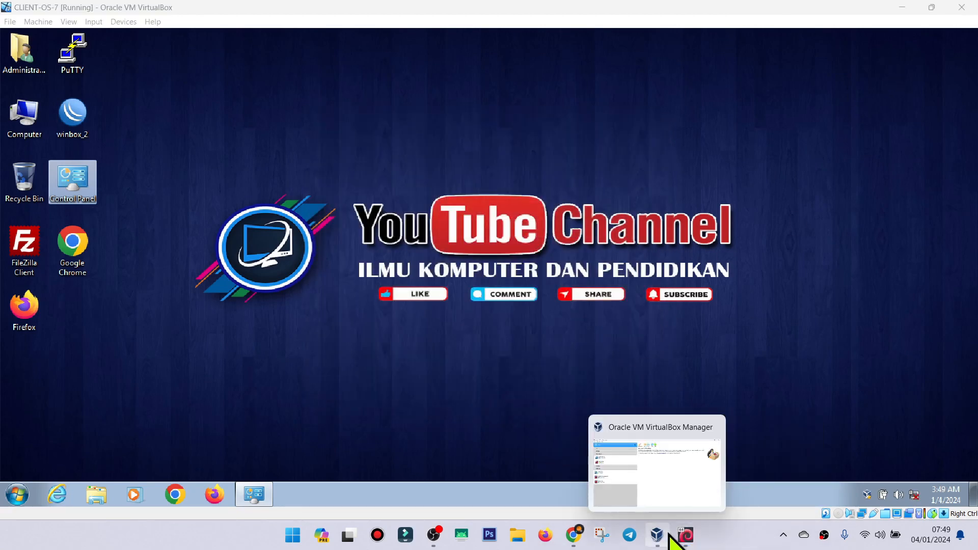
left_click(629, 454)
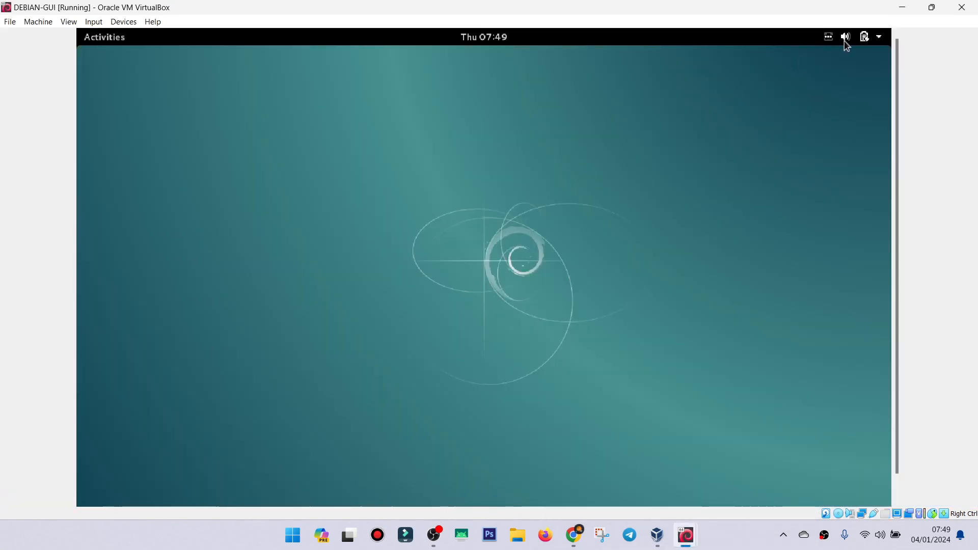
left_click(878, 40)
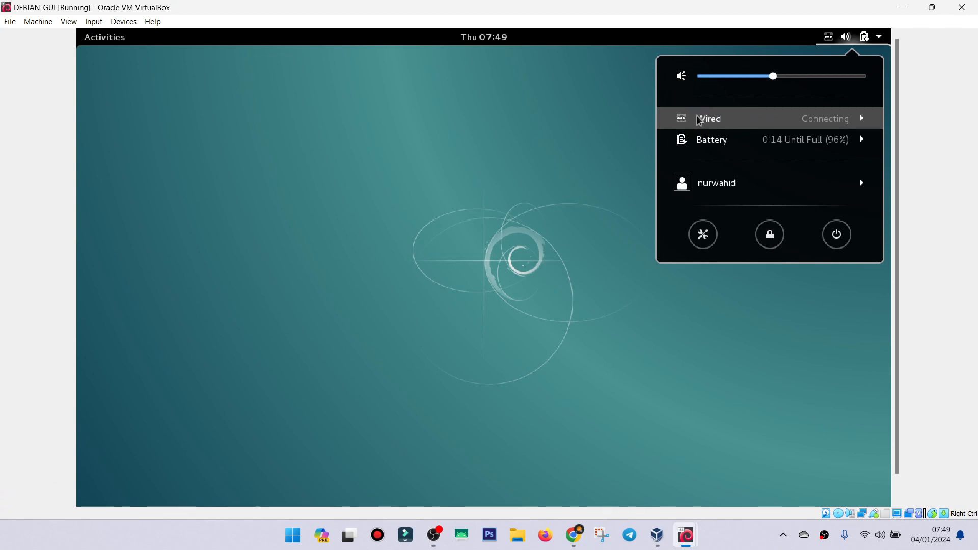
left_click(334, 66)
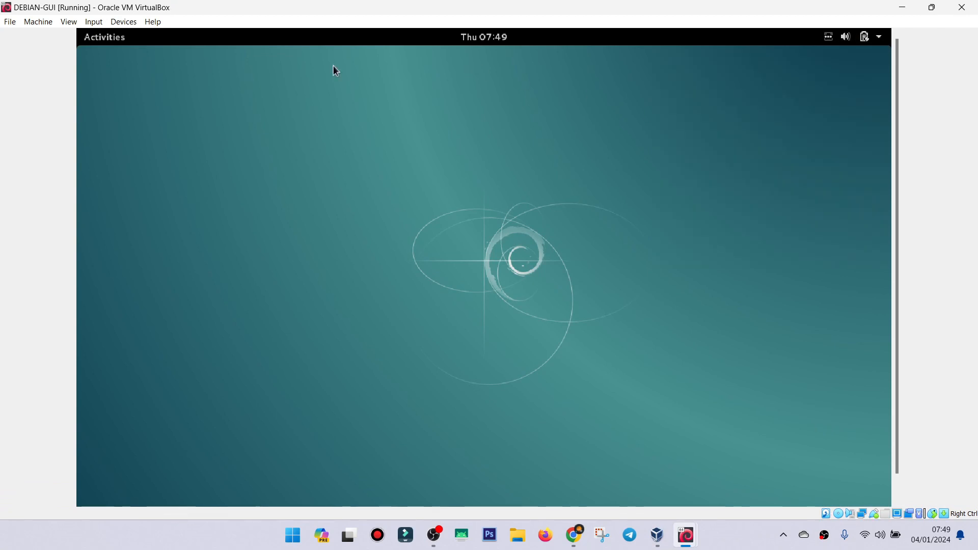
left_click(105, 40)
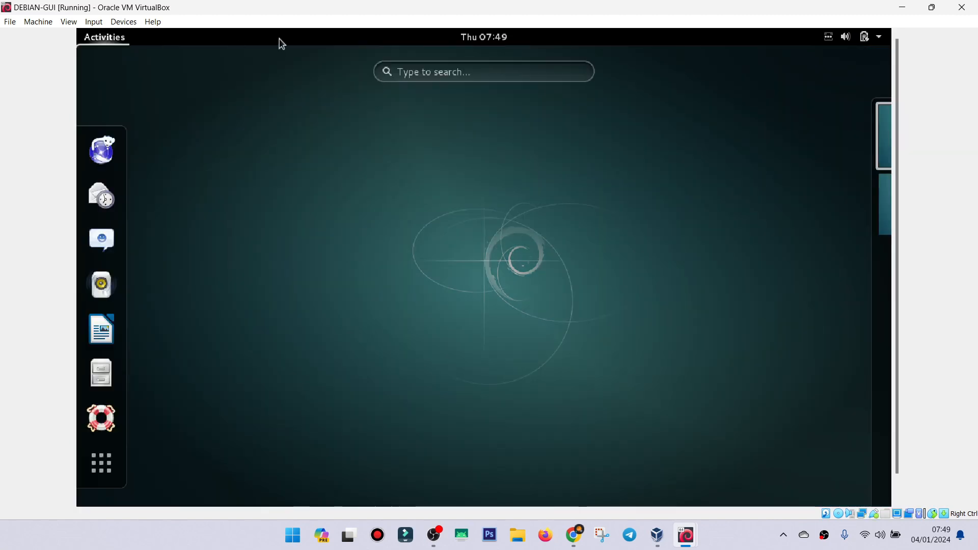
left_click(436, 75)
type("net")
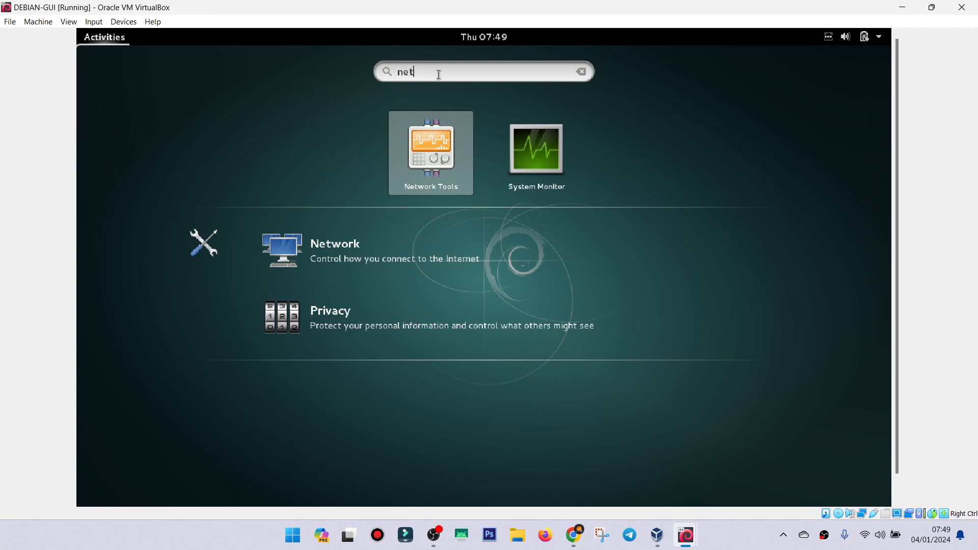
left_click(362, 256)
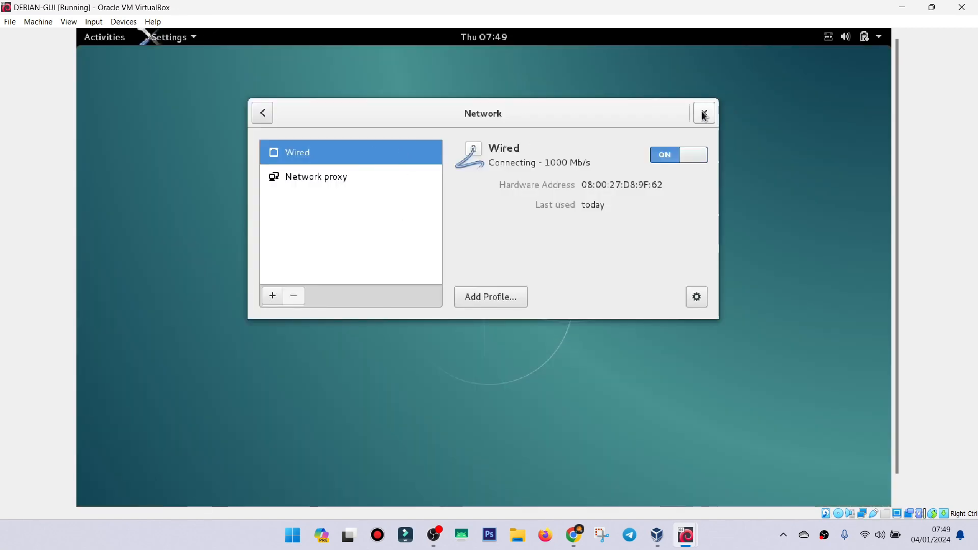
left_click(704, 113)
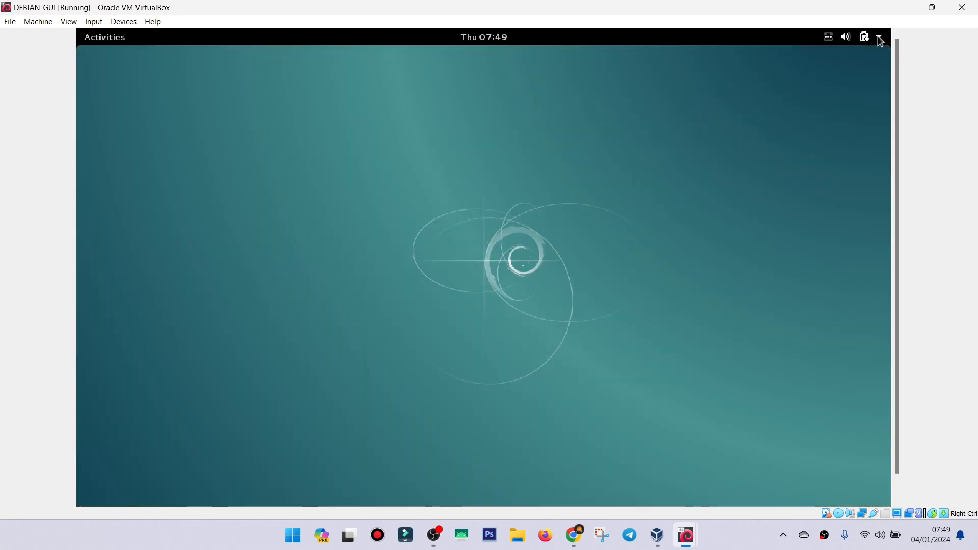
Open the configuration of the wired connection from Debian's Wired Settings.
left_click(881, 40)
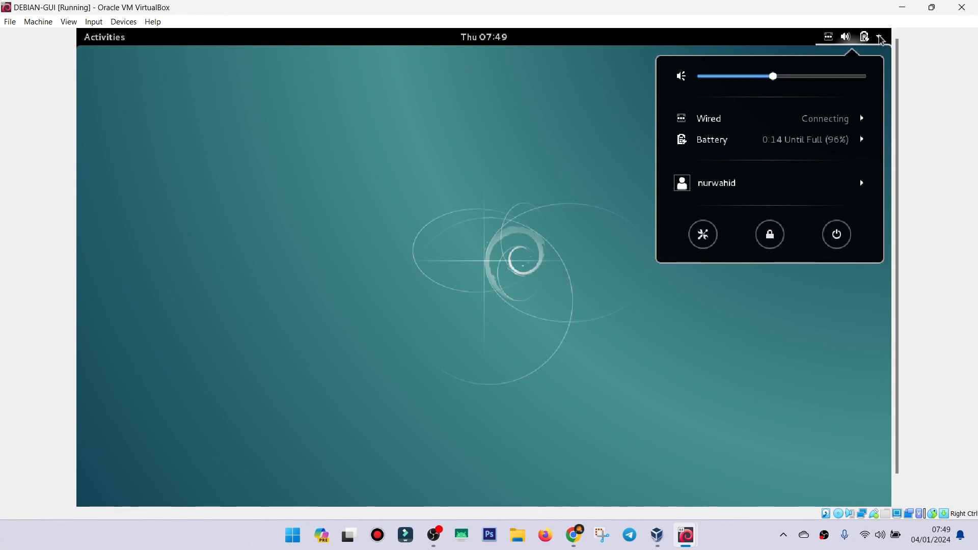
left_click(710, 125)
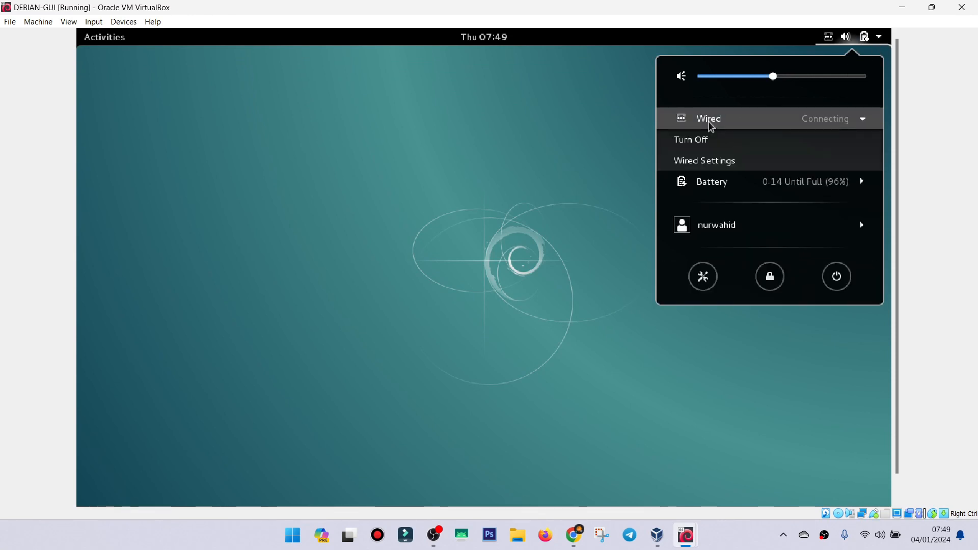
left_click(698, 163)
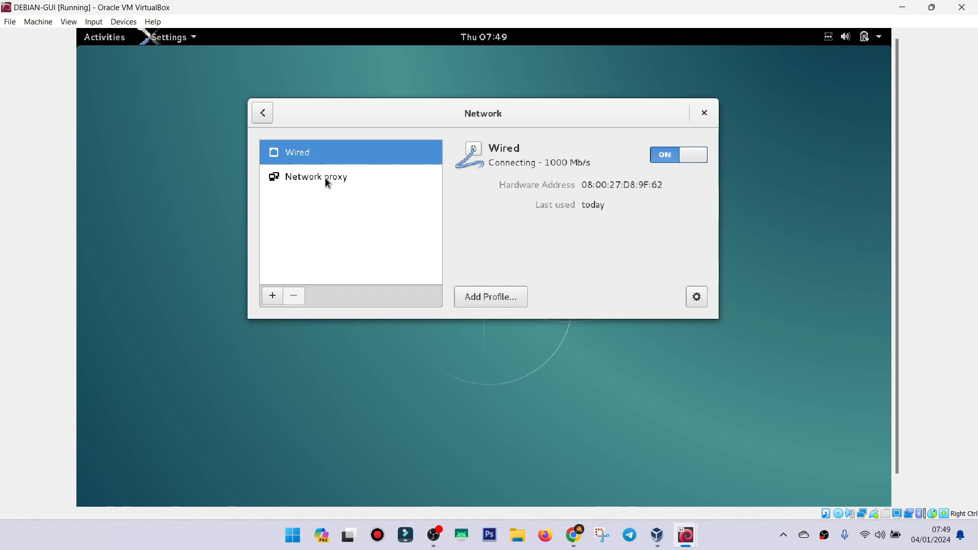
left_click(288, 166)
left_click(300, 154)
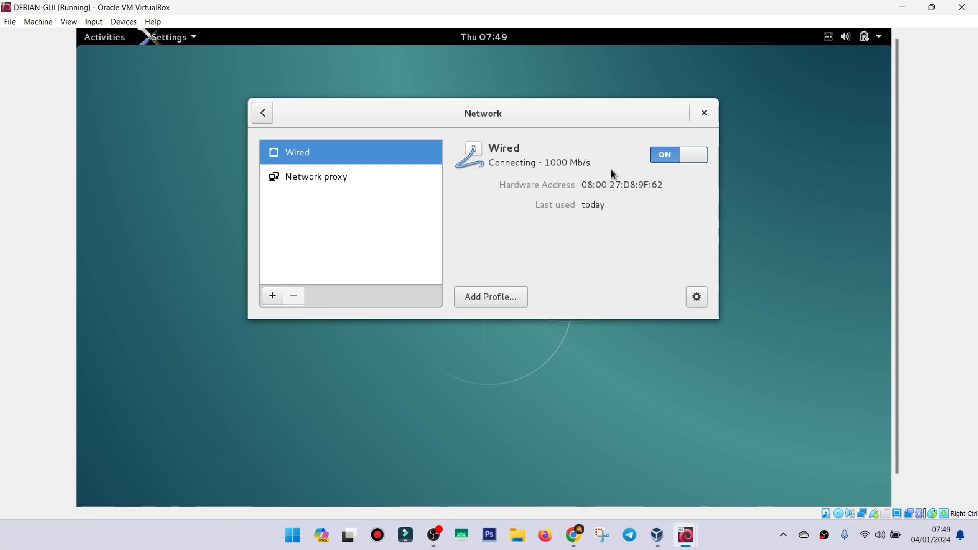
left_click(698, 300)
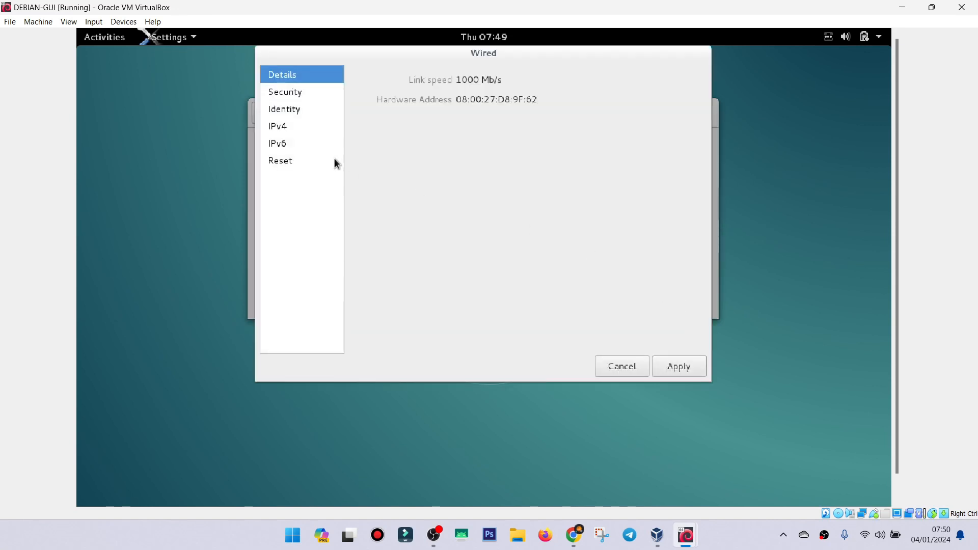
Set the IPv4 addressing of Debian's wired connection to Manual.
left_click(282, 132)
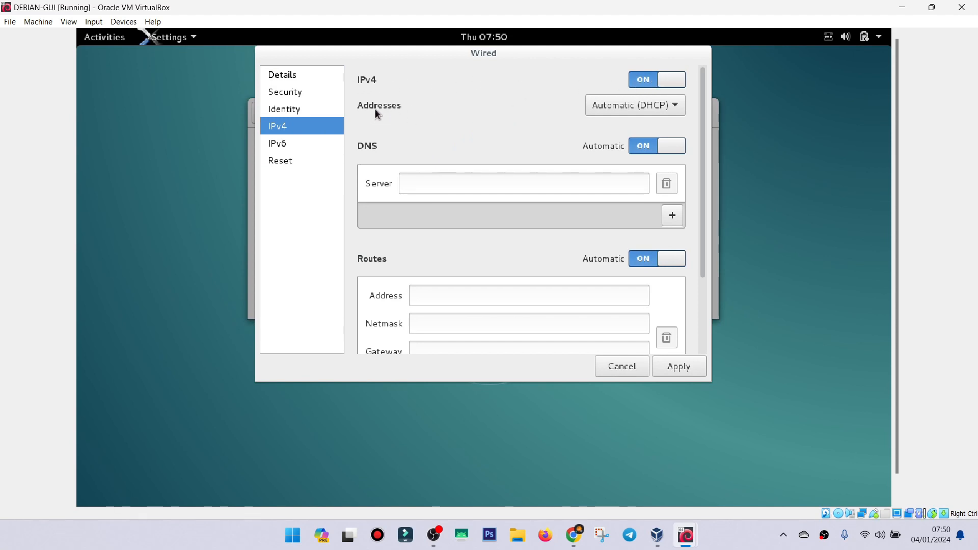
left_click(628, 103)
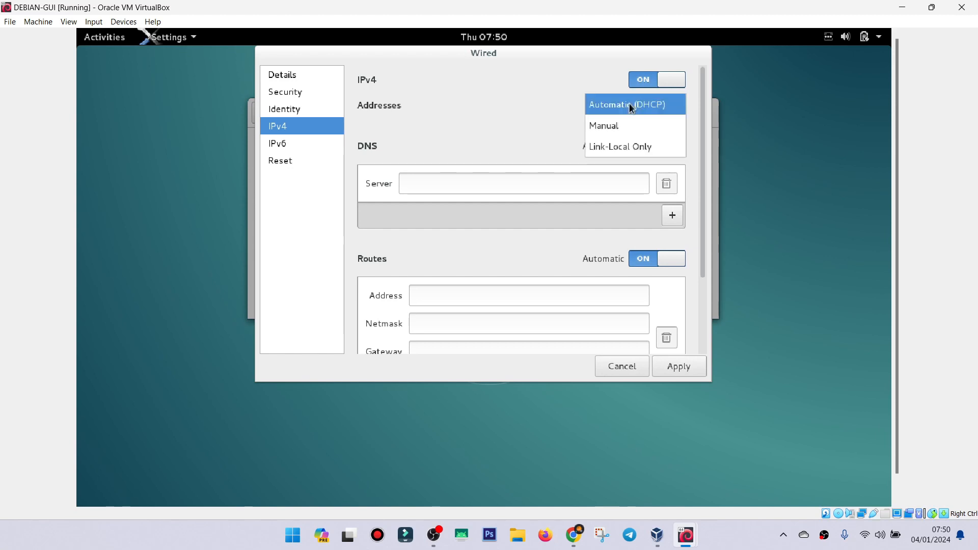
left_click(614, 127)
Enter 192.168.10.5 as the wired connection's IPv4 address.
left_click(422, 143)
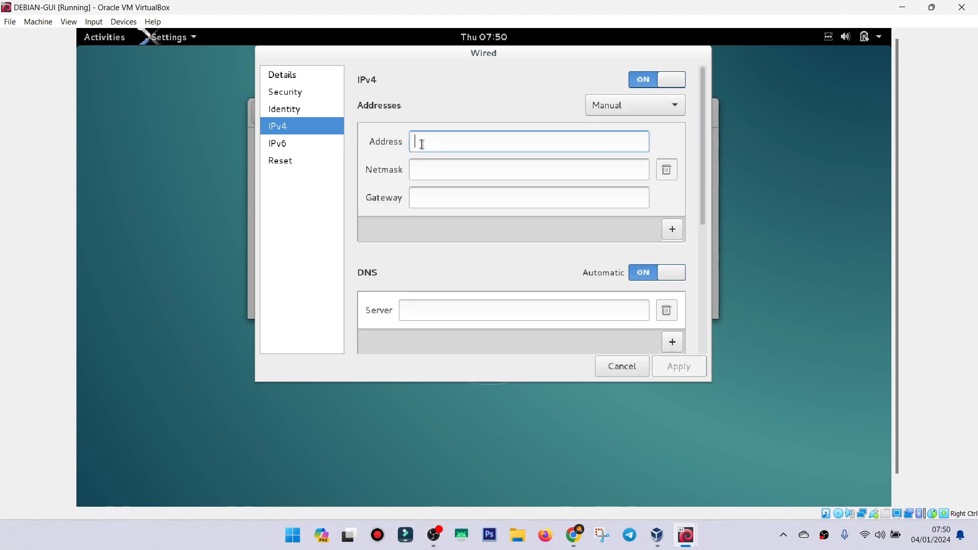
left_click(422, 172)
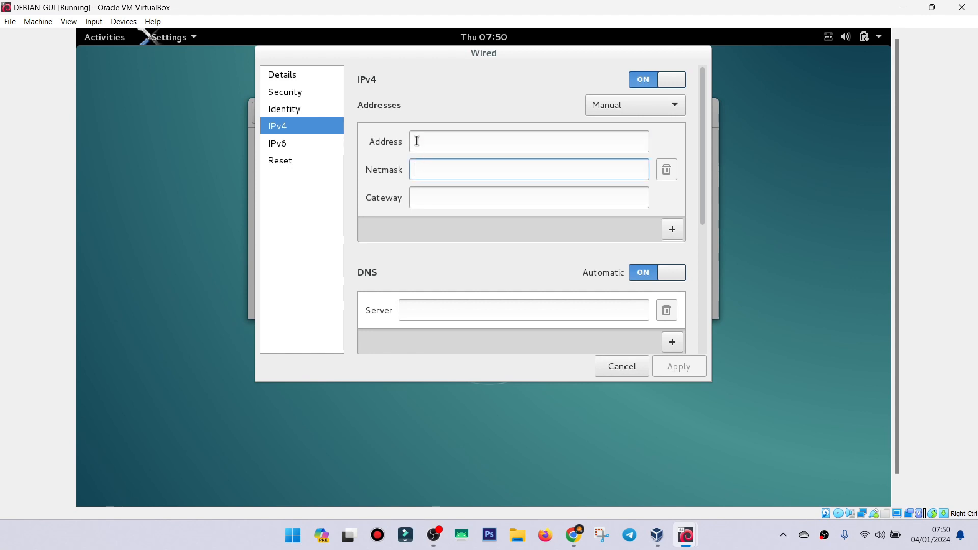
left_click(417, 141)
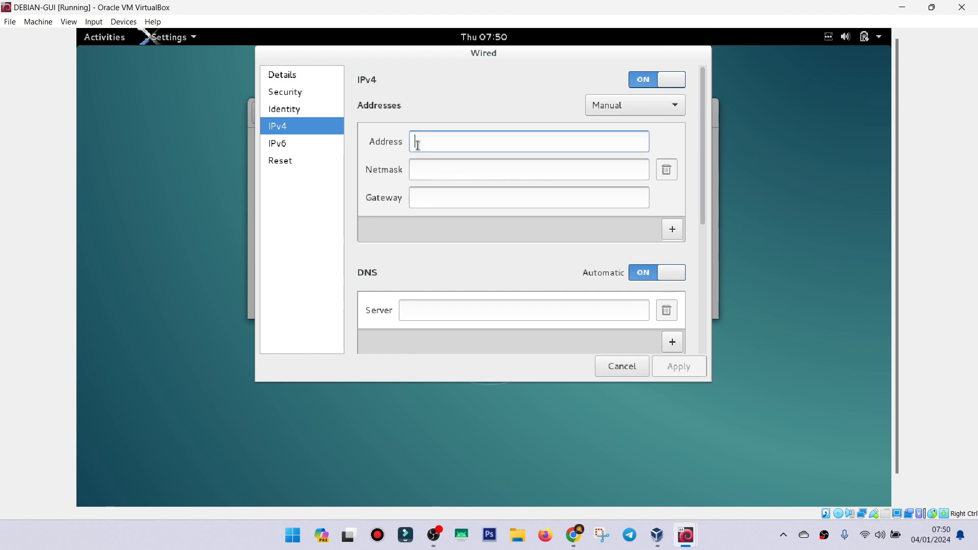
left_click(418, 174)
left_click(418, 140)
left_click(417, 172)
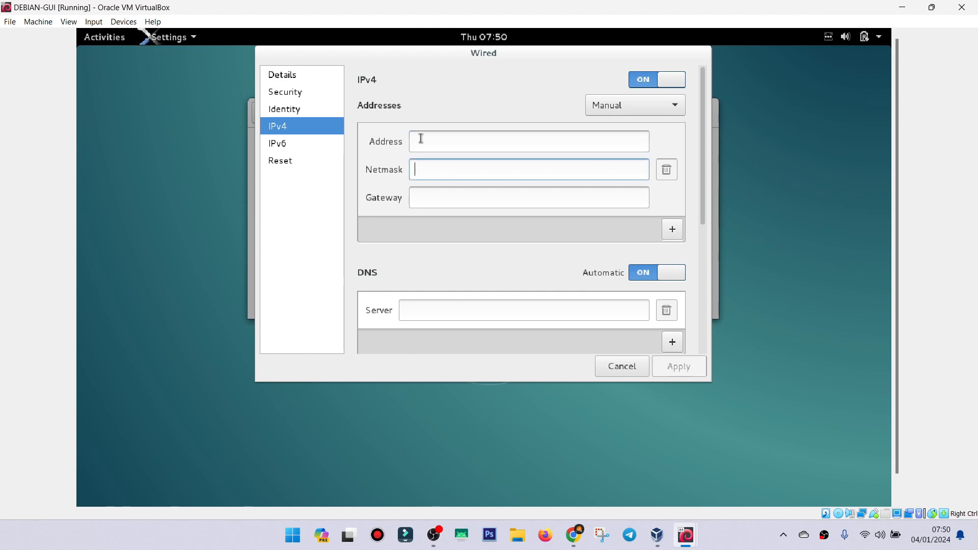
left_click(421, 138)
type("192")
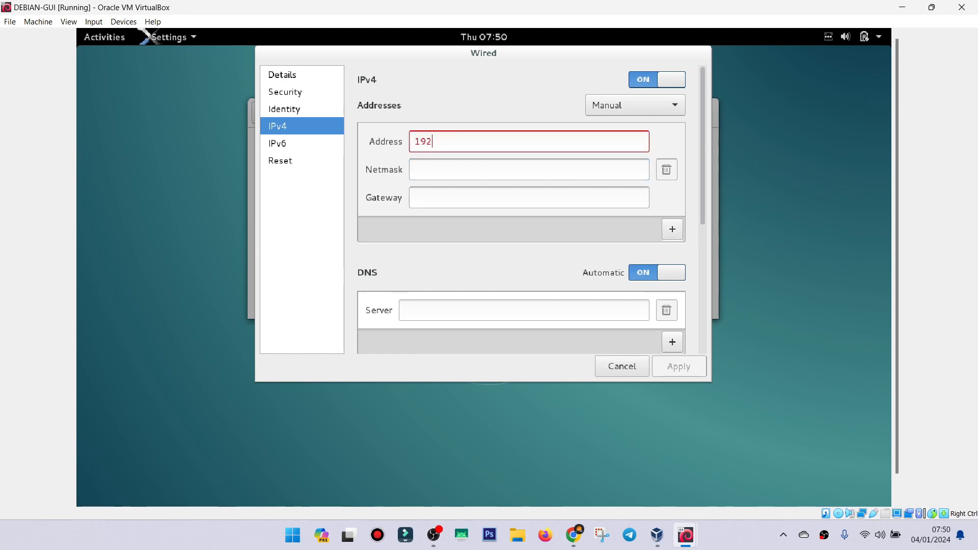
type(".168.1")
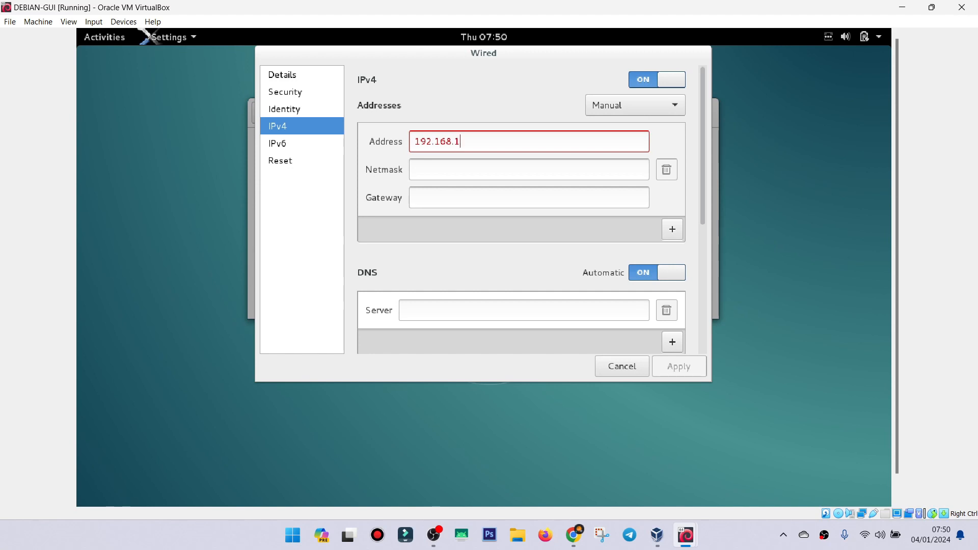
type("0.5")
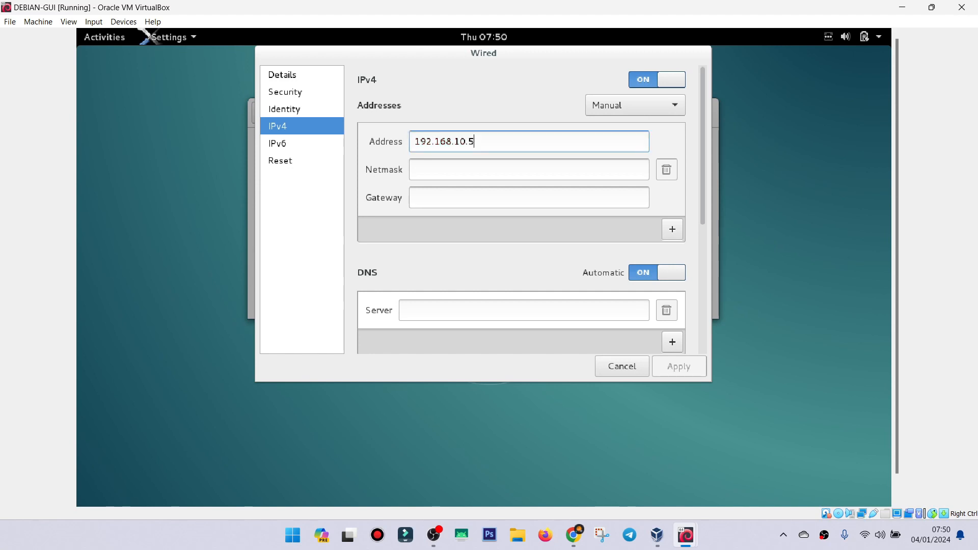
Set the wired connection's netmask to 255.255.255.0 and apply the IPv4 configuration.
left_click(552, 167)
type("255")
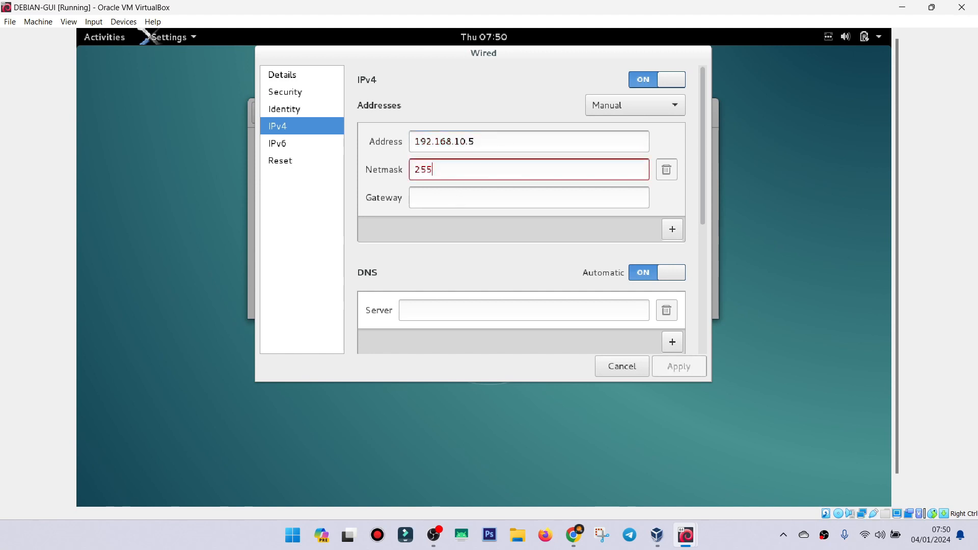
type(".255.255.0")
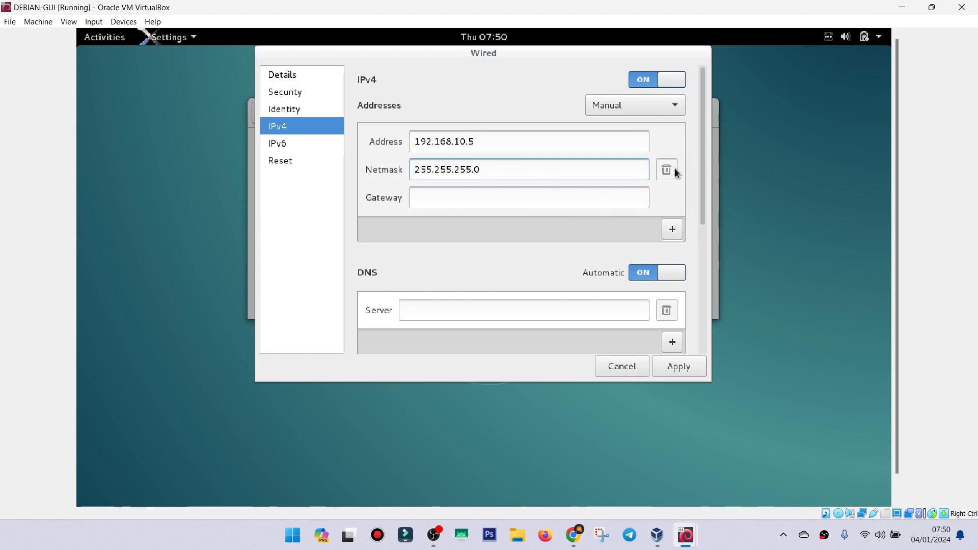
left_click(677, 369)
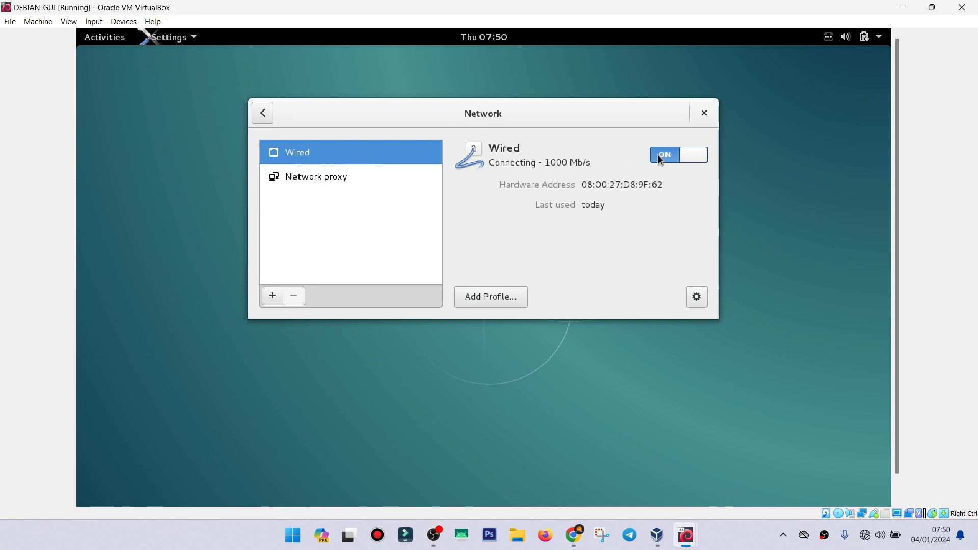
Restart the wired connection by turning it off and on again, and close the Network settings.
left_click(695, 158)
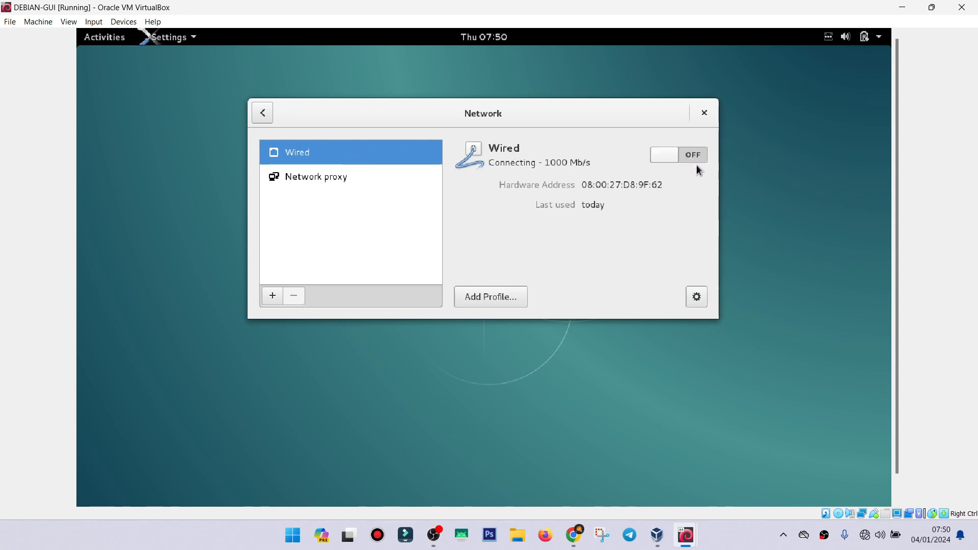
left_click(676, 162)
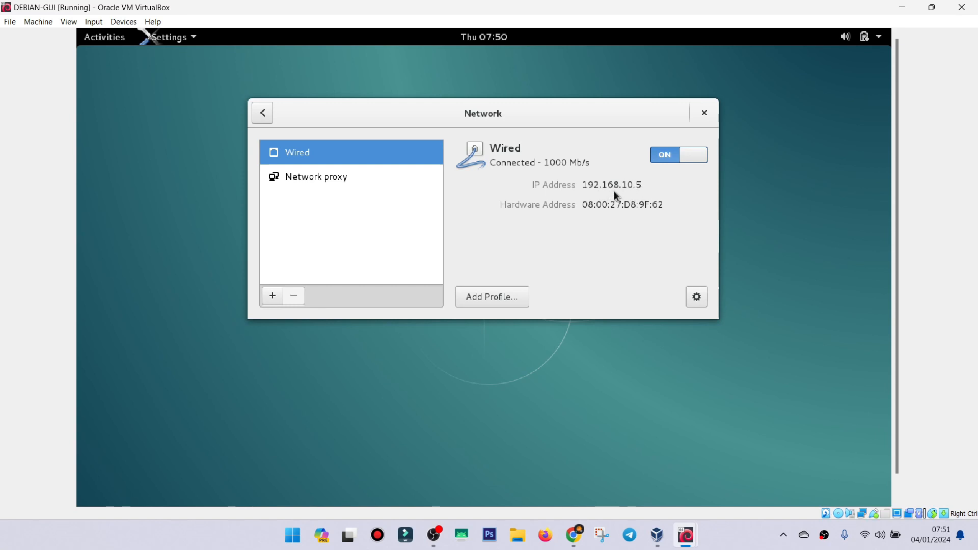
left_click(705, 114)
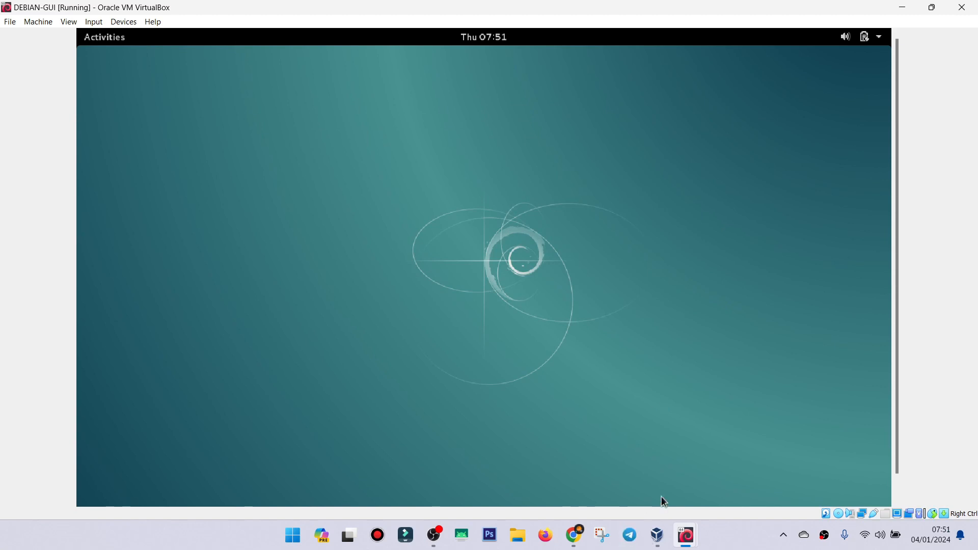
Switch to the CLIENT-OS-7 machine and open its network adapter settings from the Network and Sharing Center.
mouse_move(688, 532)
left_click(736, 465)
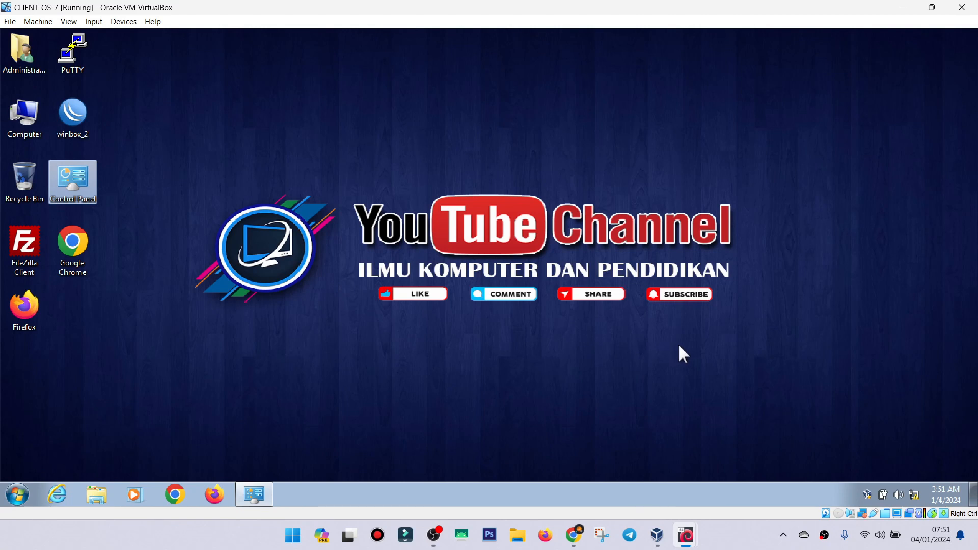
right_click(912, 490)
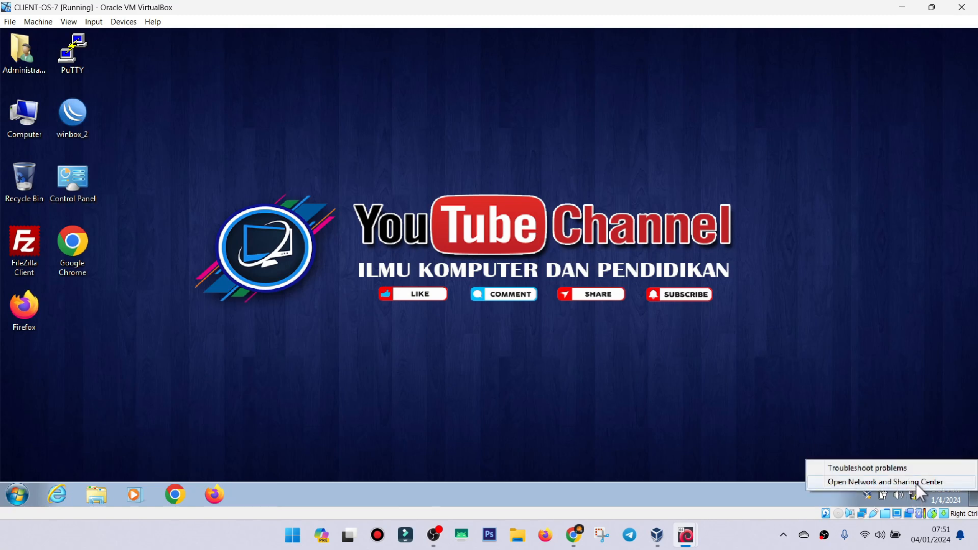
left_click(919, 485)
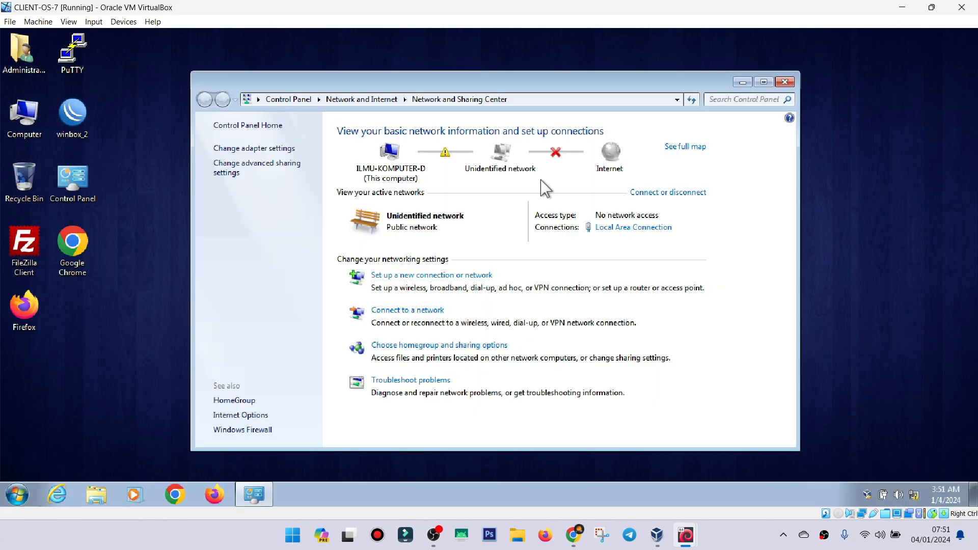
left_click(223, 149)
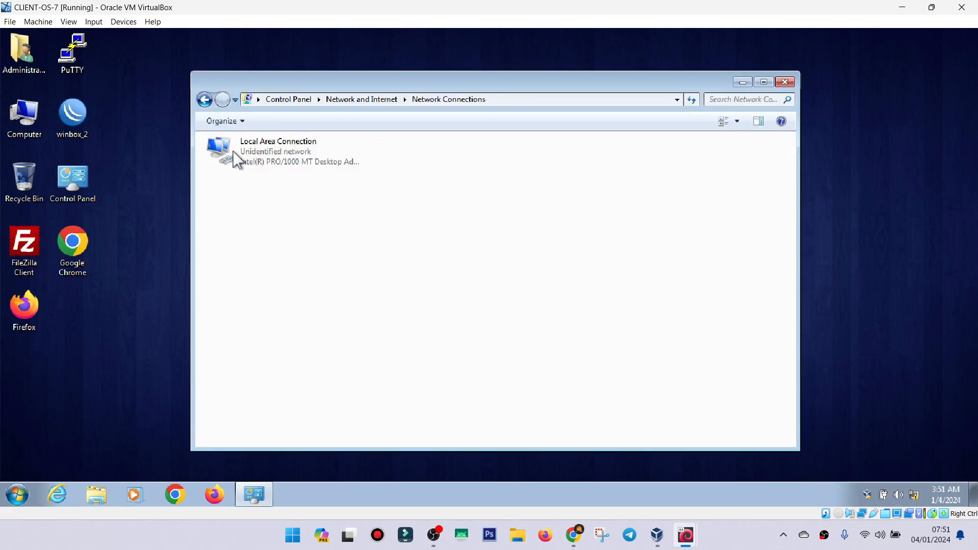
Open the Internet Protocol Version 4 (TCP/IPv4) properties of the Local Area Connection.
left_click(264, 162)
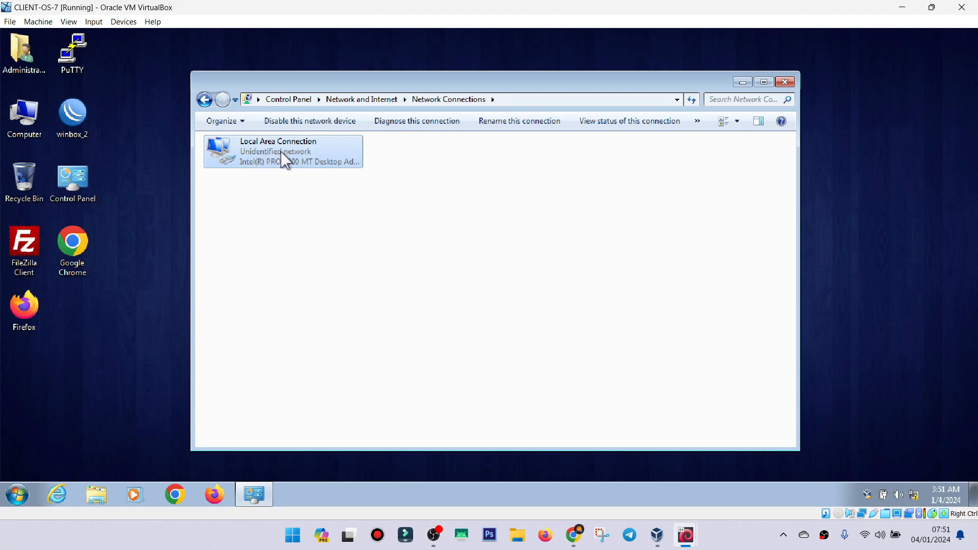
right_click(282, 152)
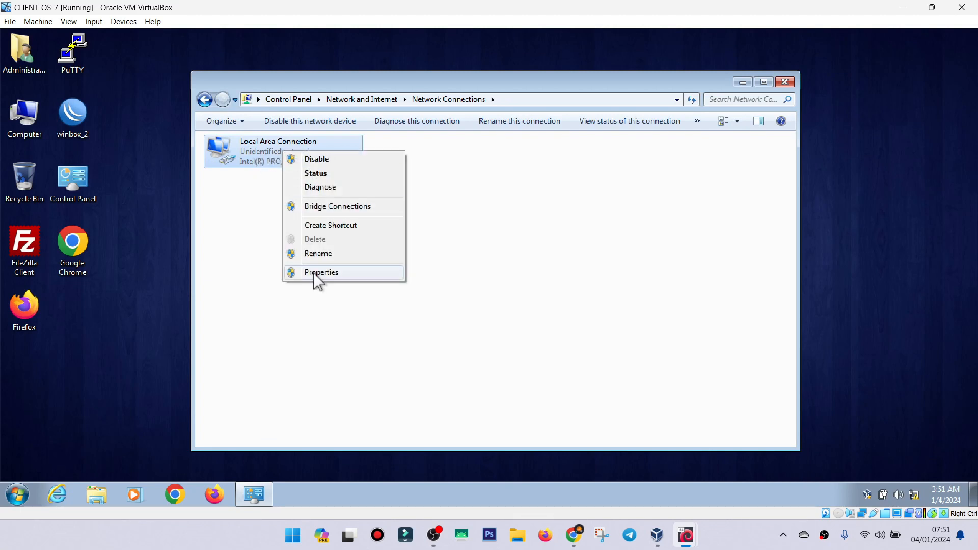
left_click(318, 273)
left_click(344, 278)
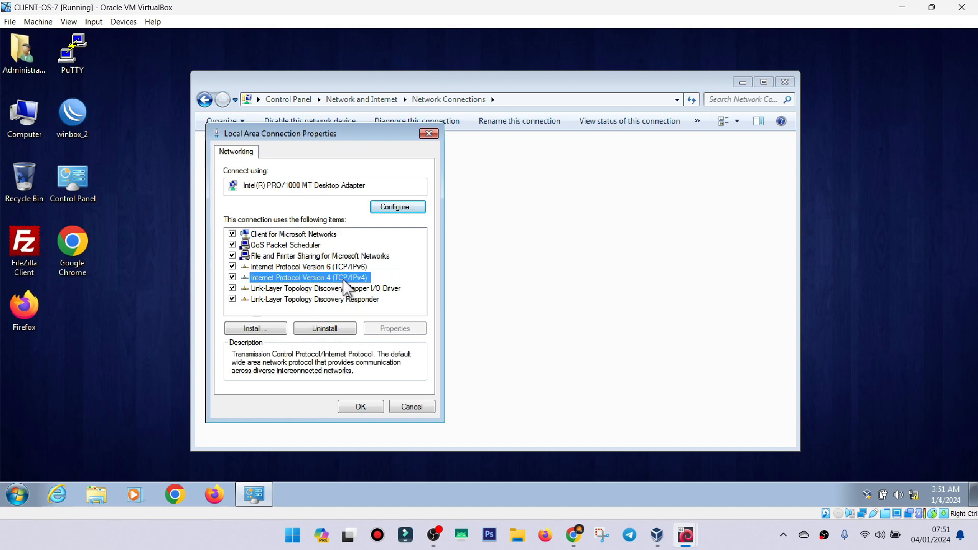
double_click(352, 280)
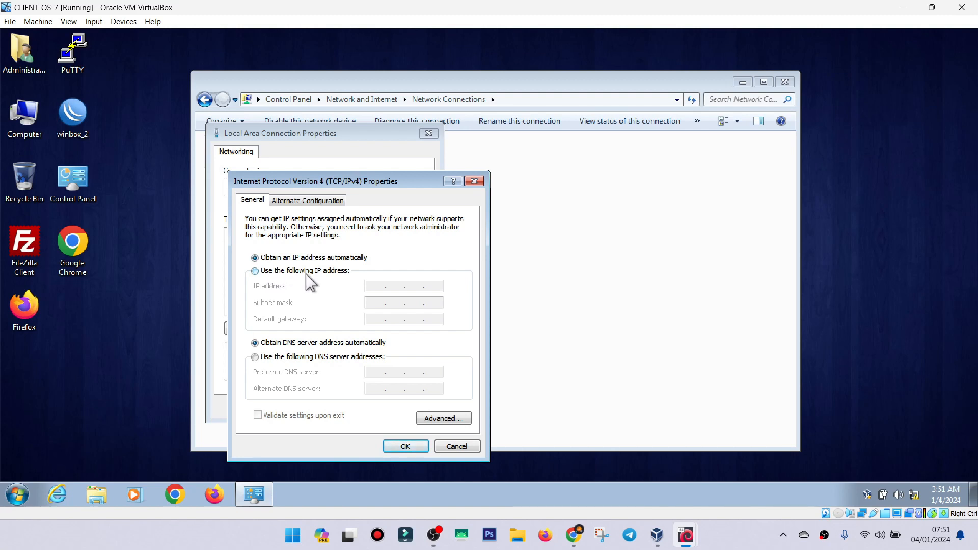
Assign the static IP address 192.168.10.6 with subnet mask 255.255.255.0, save the connection properties and close Network Connections.
left_click(326, 273)
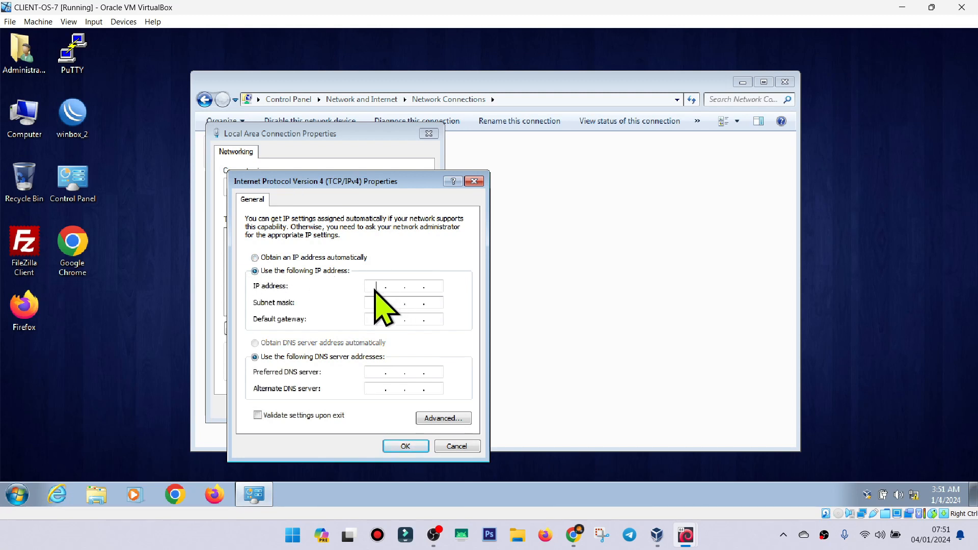
type("192 . 168 . 10 . 6")
left_click(374, 304)
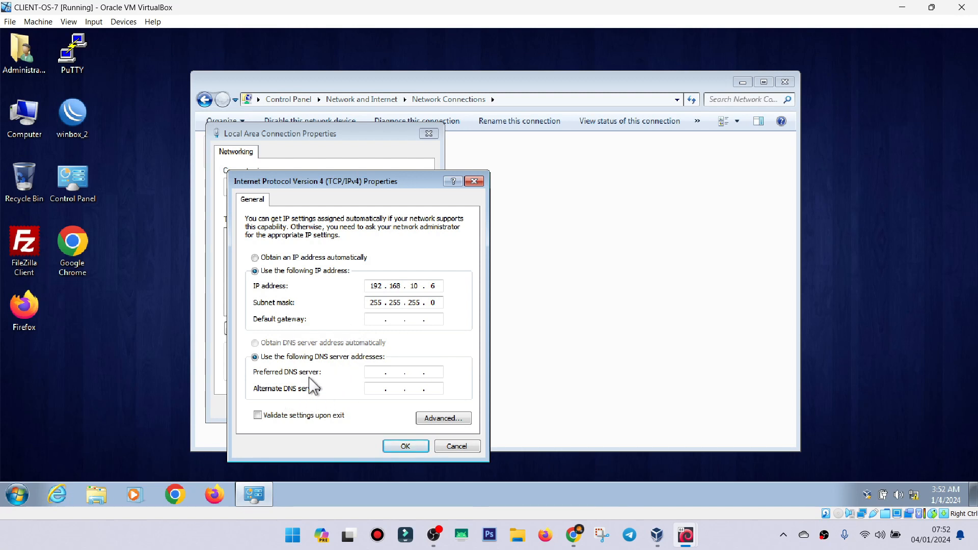
left_click(405, 446)
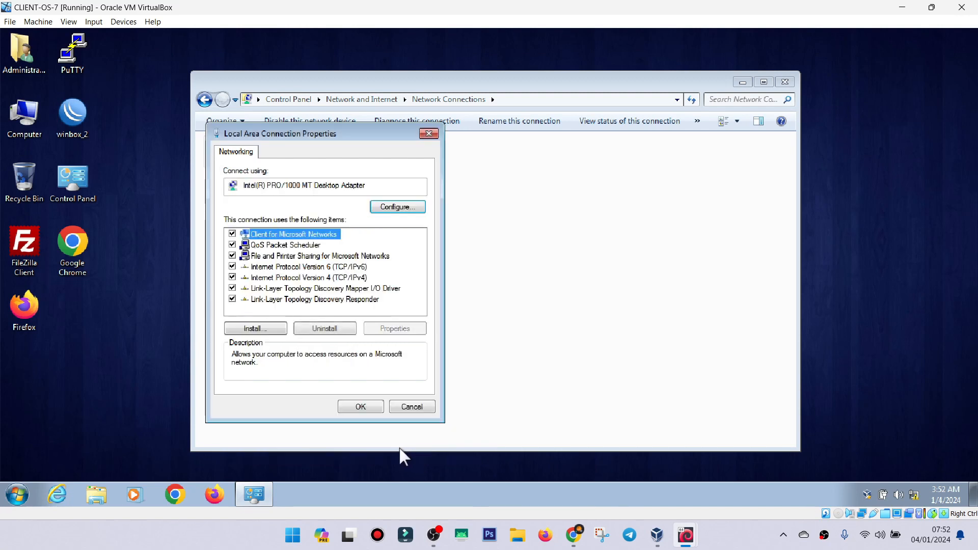
left_click(364, 407)
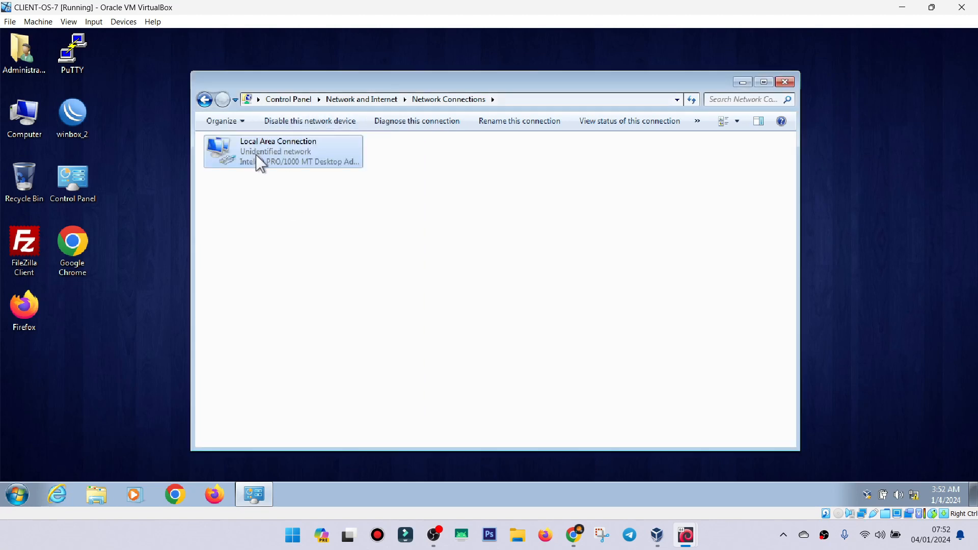
left_click(785, 82)
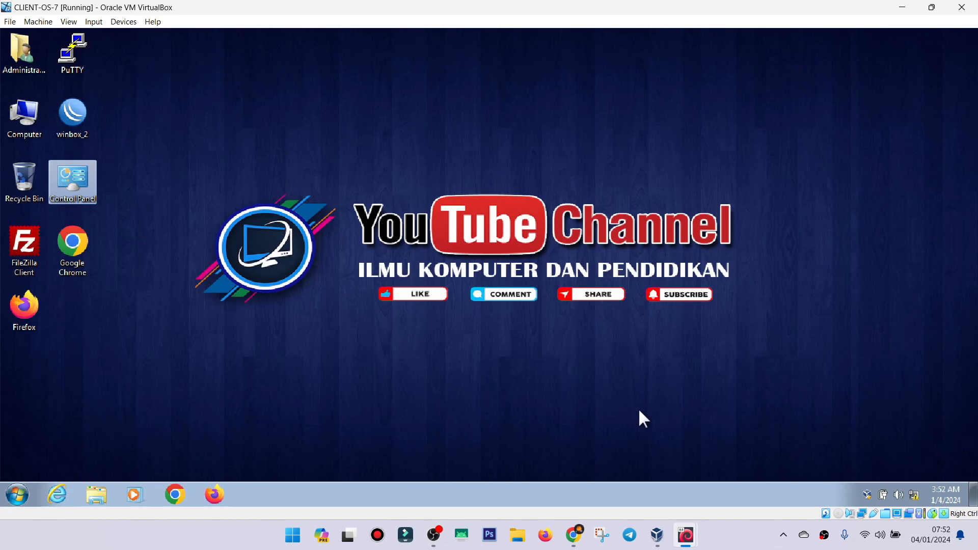
Switch to the DEBIAN-GUI machine, search its applications for "ter" and open Terminal.
mouse_move(688, 541)
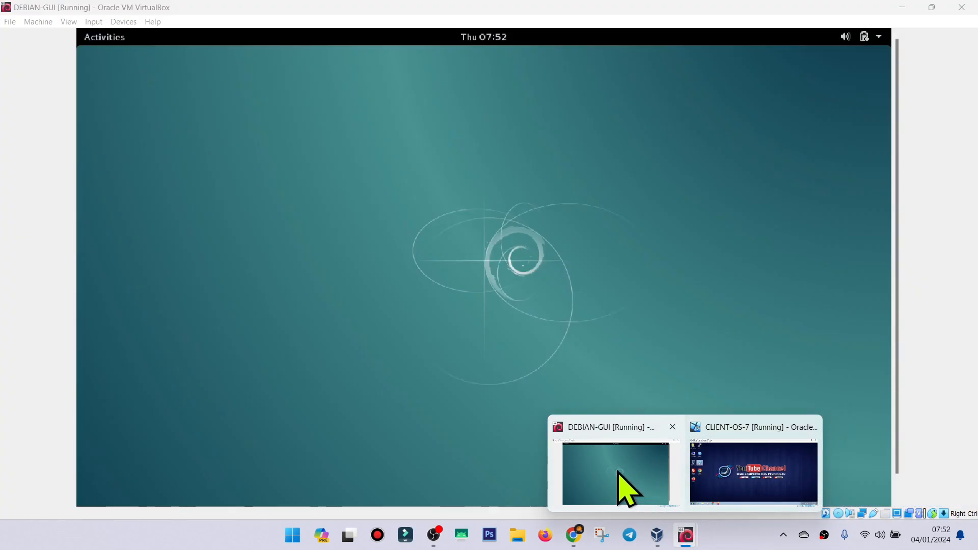
left_click(607, 471)
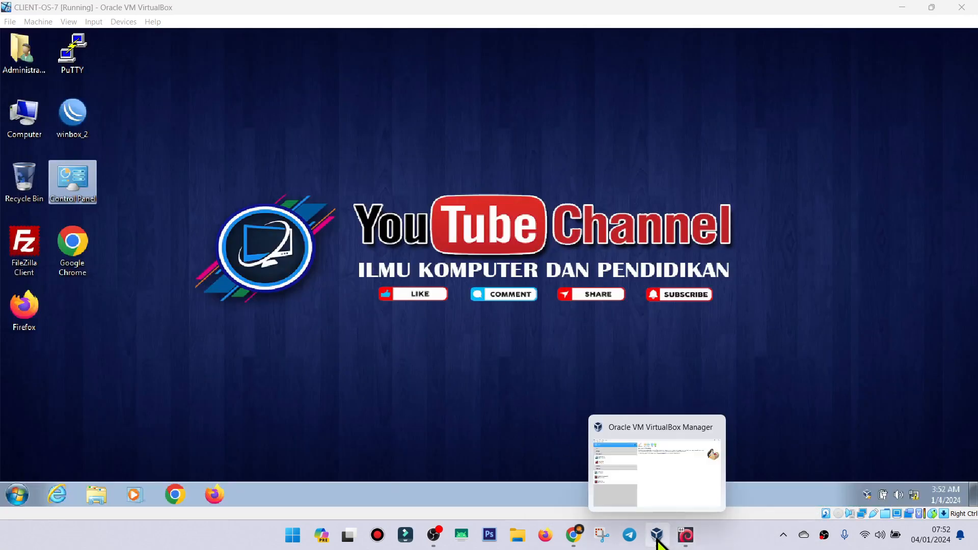
mouse_move(681, 536)
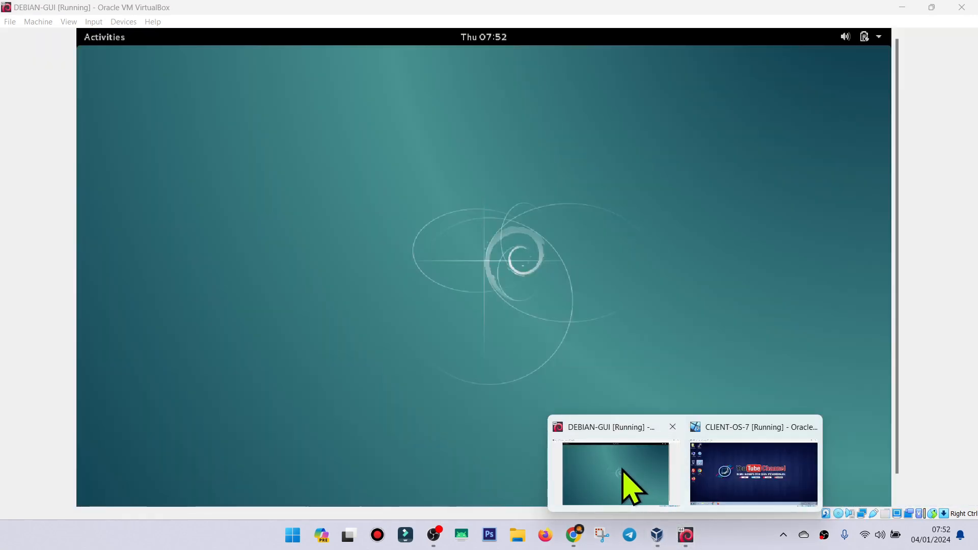
left_click(622, 469)
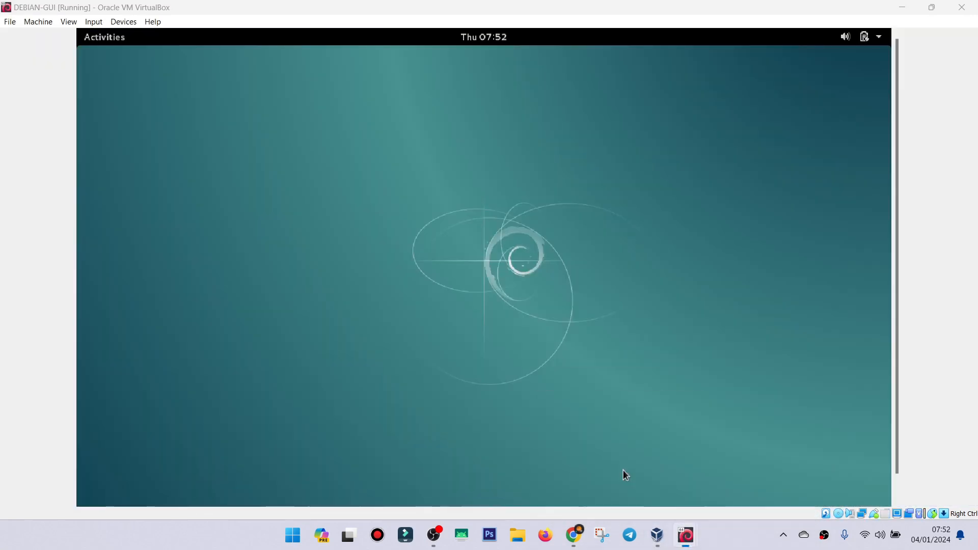
left_click(107, 37)
left_click(516, 77)
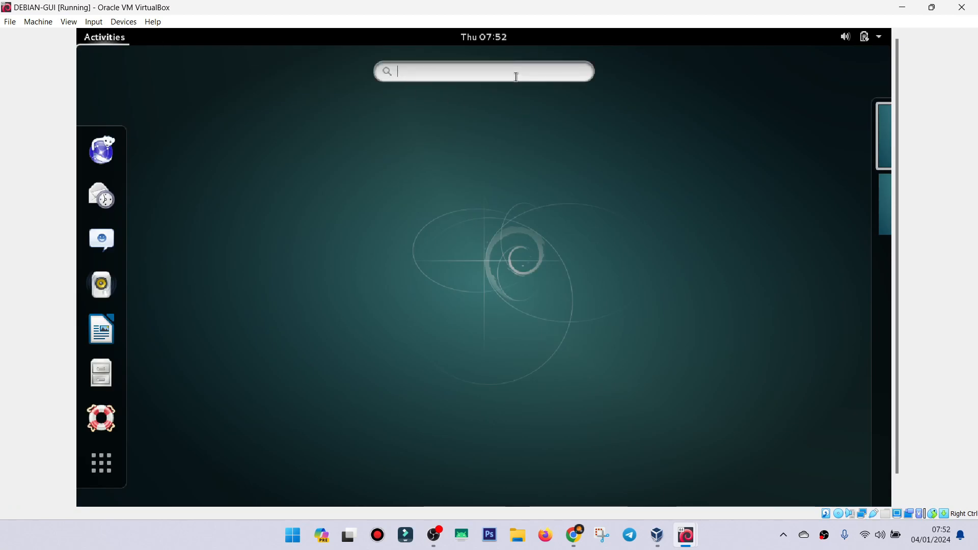
type("te")
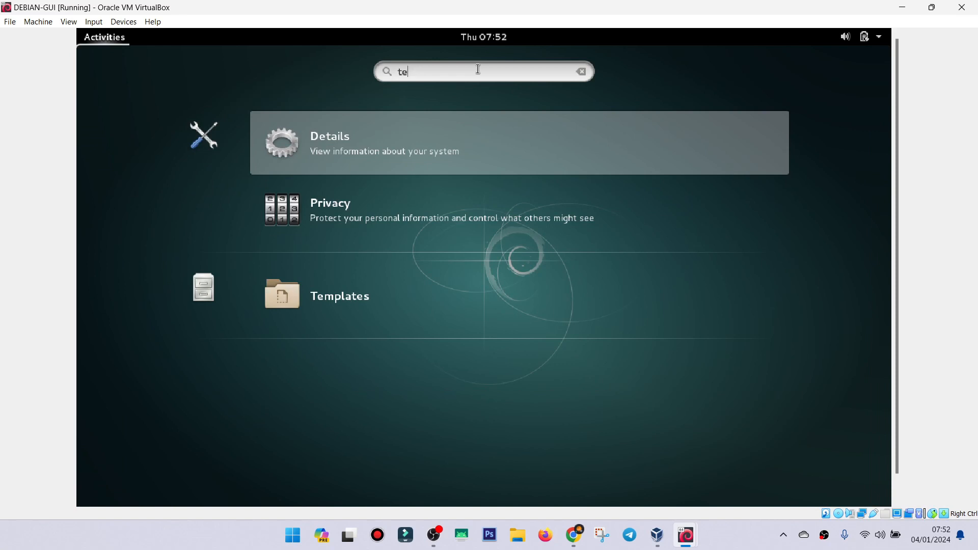
type("mr")
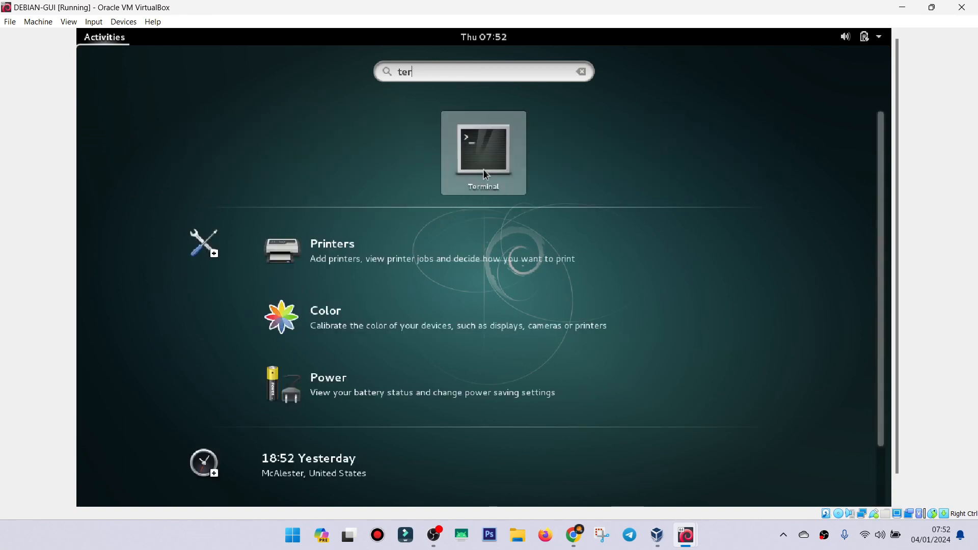
left_click(501, 151)
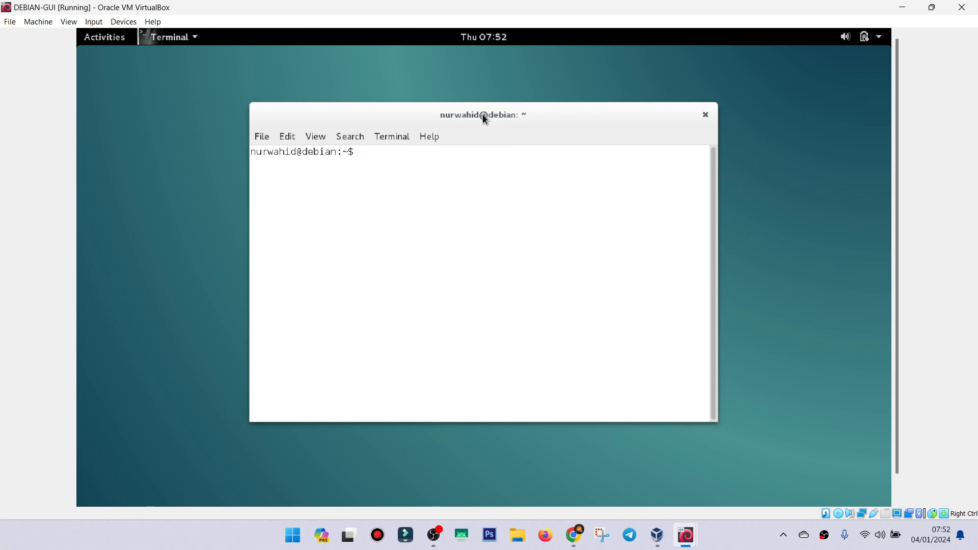
Maximize the Terminal window and try to list the network interfaces with ifconfig.
mouse_move(483, 115)
left_mouse_down()
mouse_move(497, 131)
mouse_move(481, 112)
left_mouse_up()
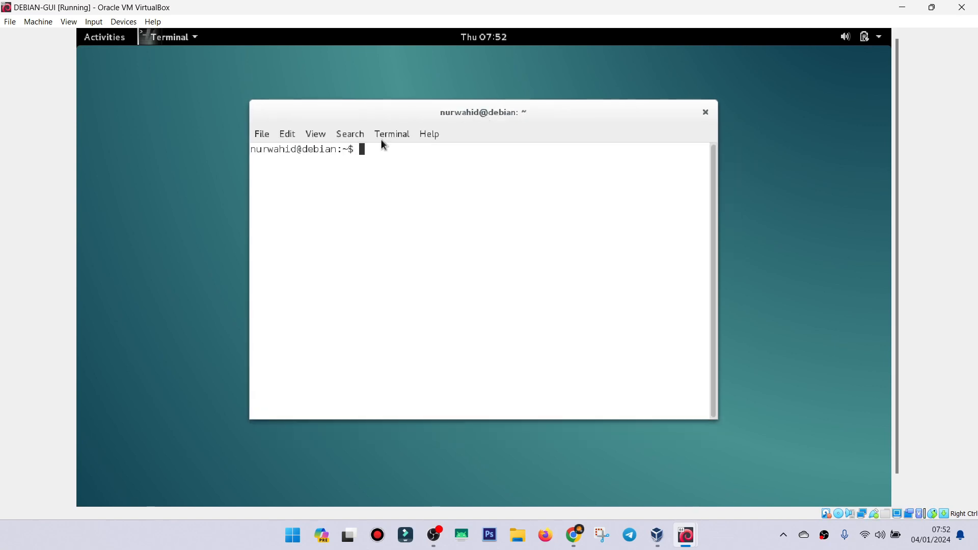
double_click(600, 108)
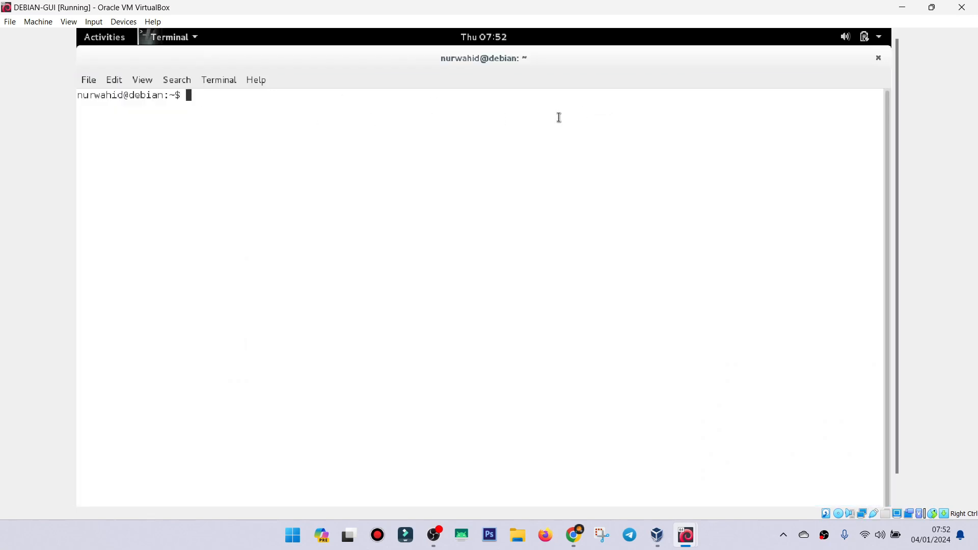
type("ifconfig")
key("Return")
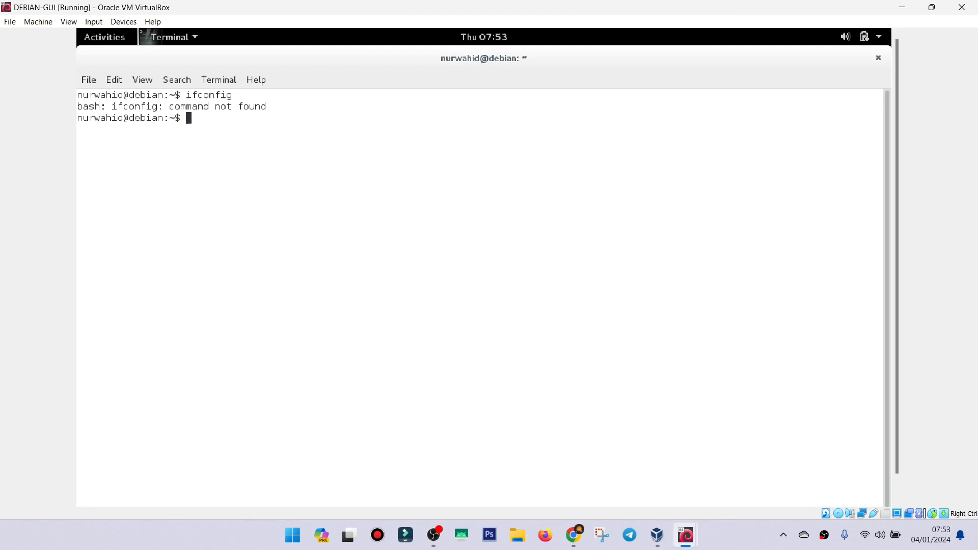
Test the connection to the Windows client by pinging 192.168.10.6, highlight the first replies and stop the ping.
type("ping 192.168.10.6")
key("Return")
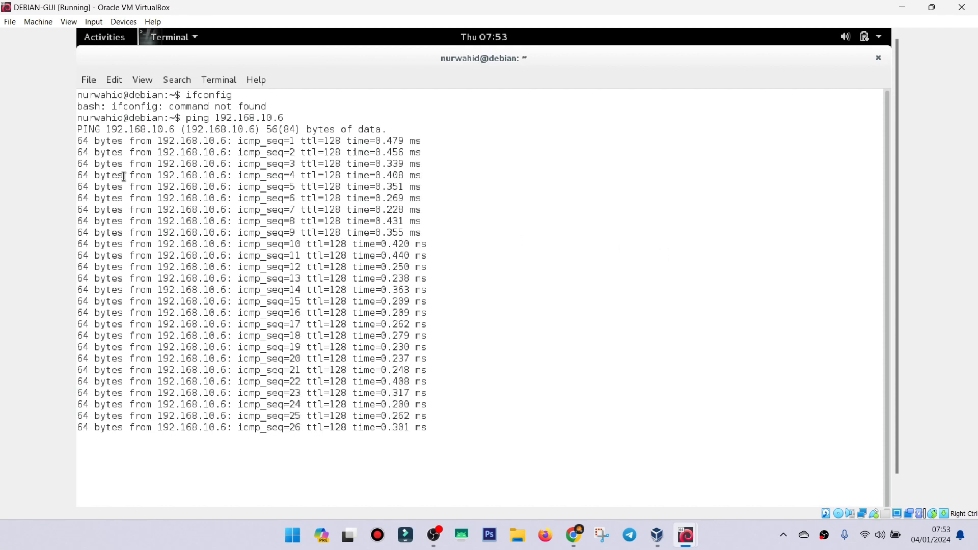
left_click_drag(81, 141, 444, 210)
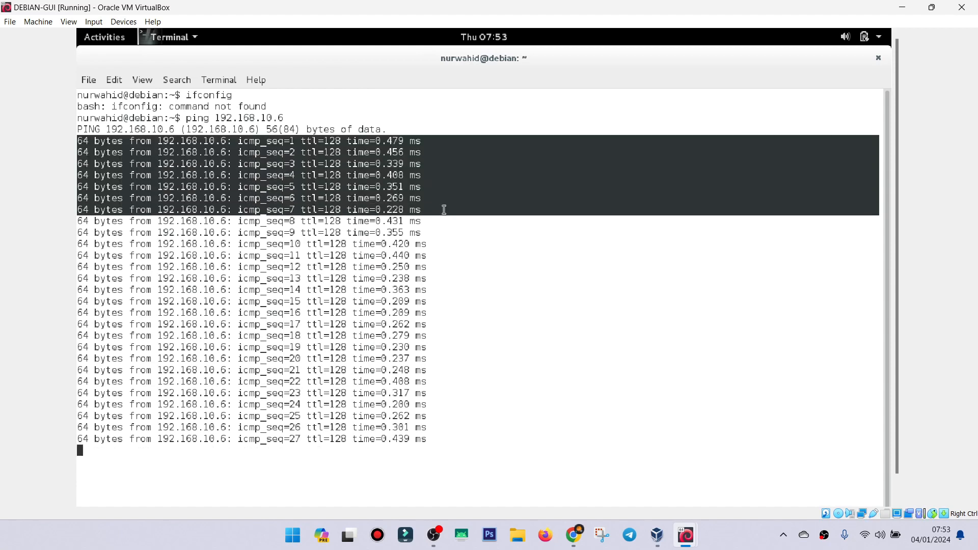
left_click(363, 169)
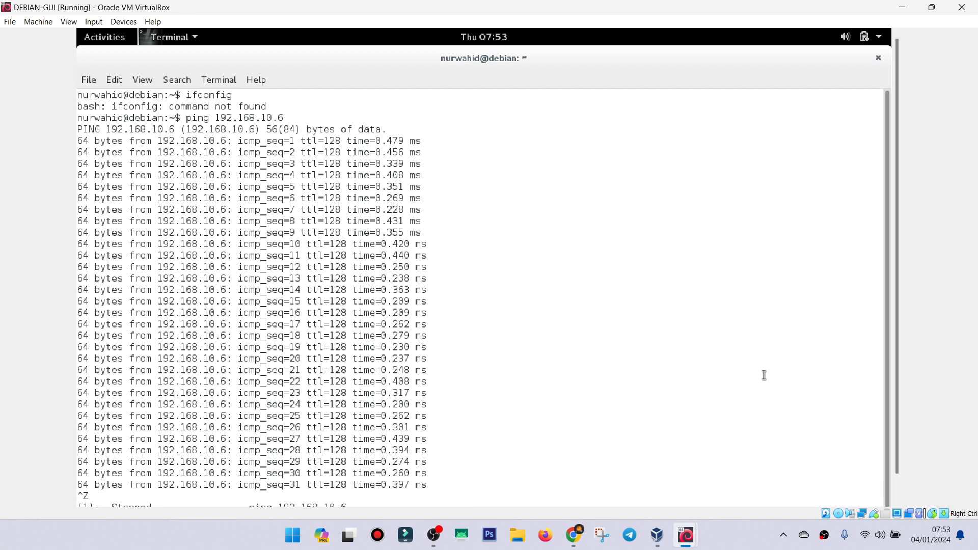
Clear the Terminal screen with the clear command.
left_click_drag(898, 330, 898, 417)
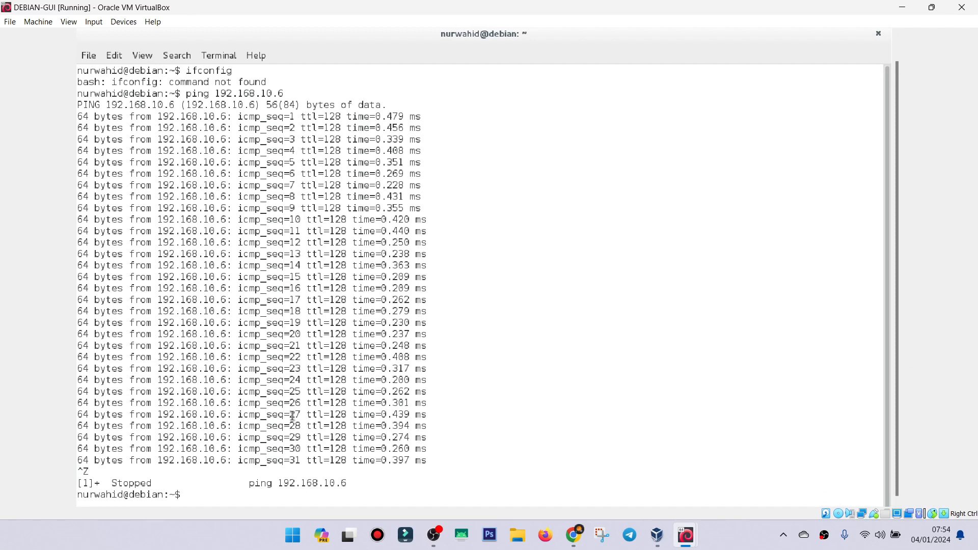
type("clear")
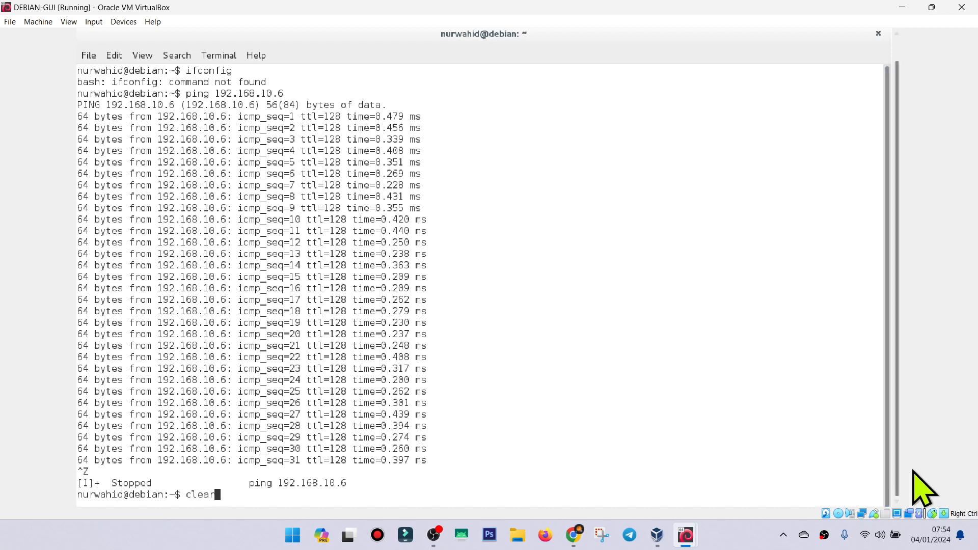
key("Return")
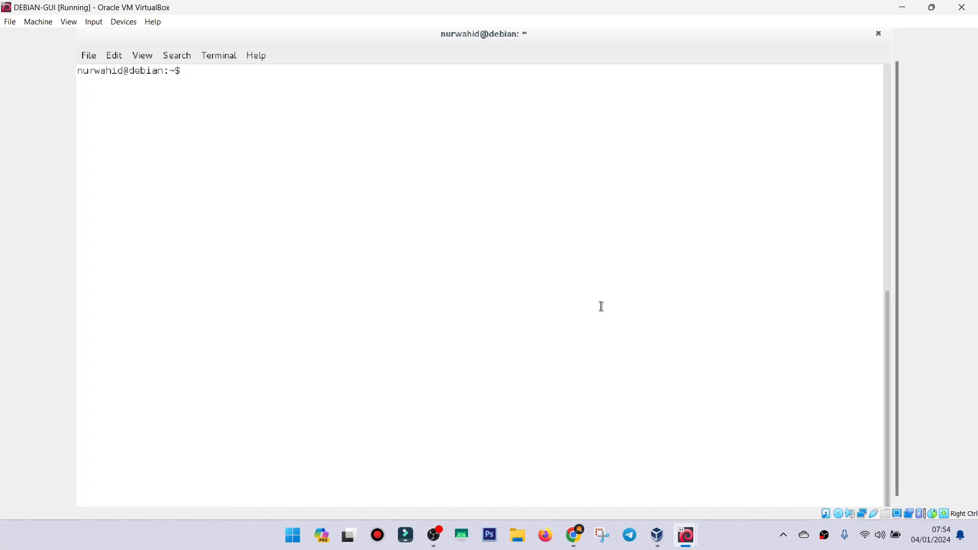
Ping the unassigned address 192.168.10.7 from Debian for comparison and stop the ping.
type("ping")
scroll(541, 265, "up", 10)
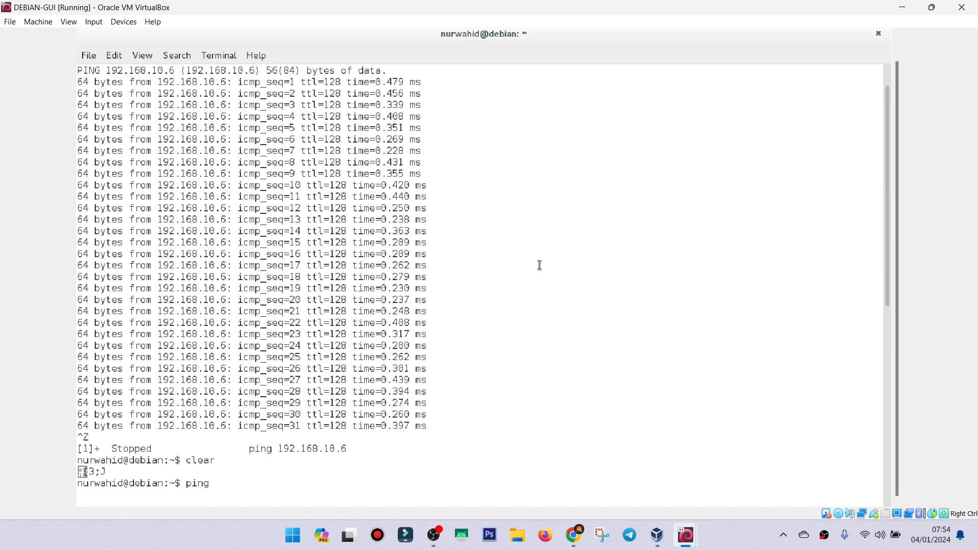
scroll(540, 265, "down", 6)
scroll(540, 265, "down", 3)
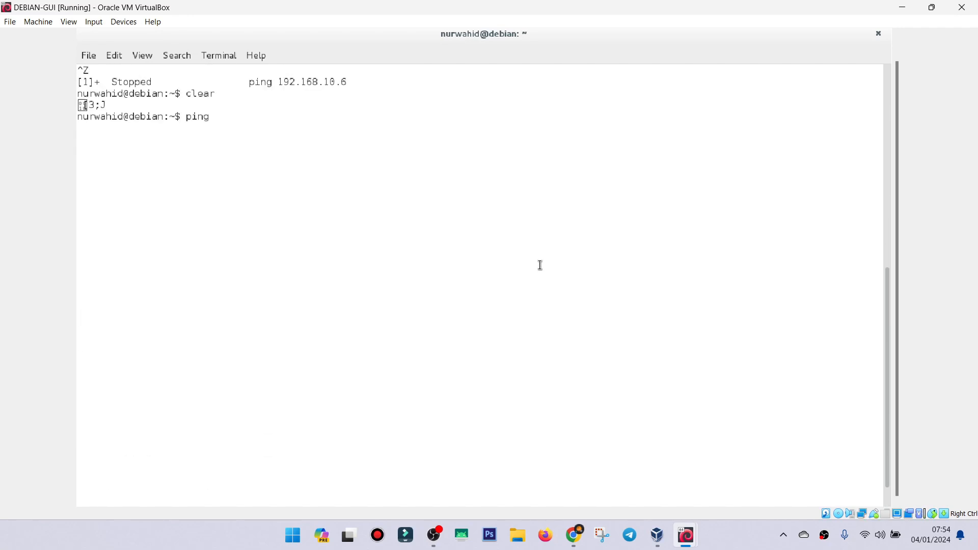
type("192")
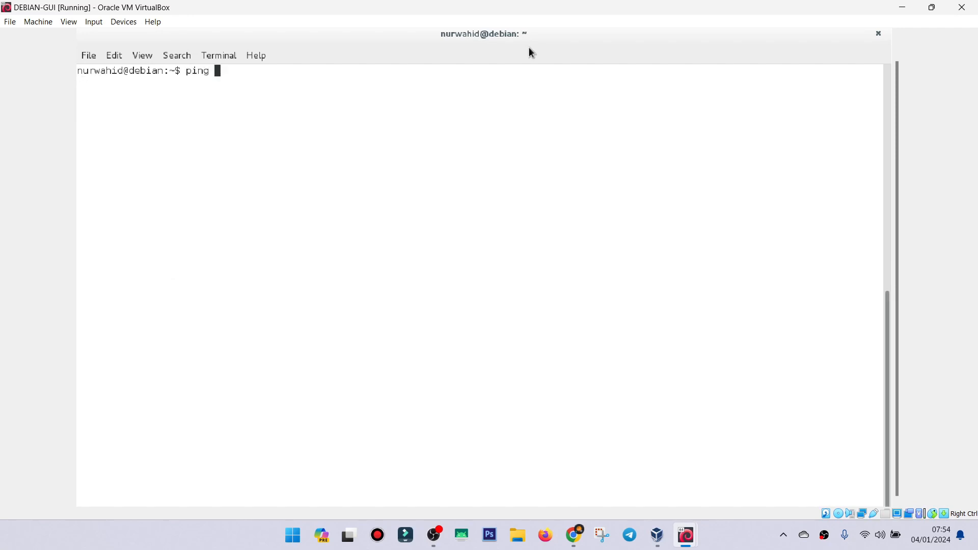
type(".168.10.7")
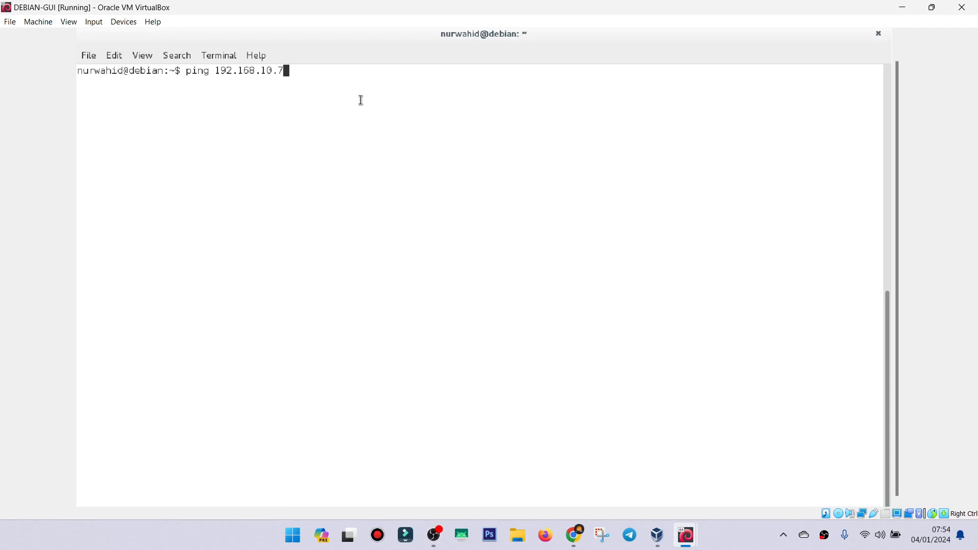
key("Return")
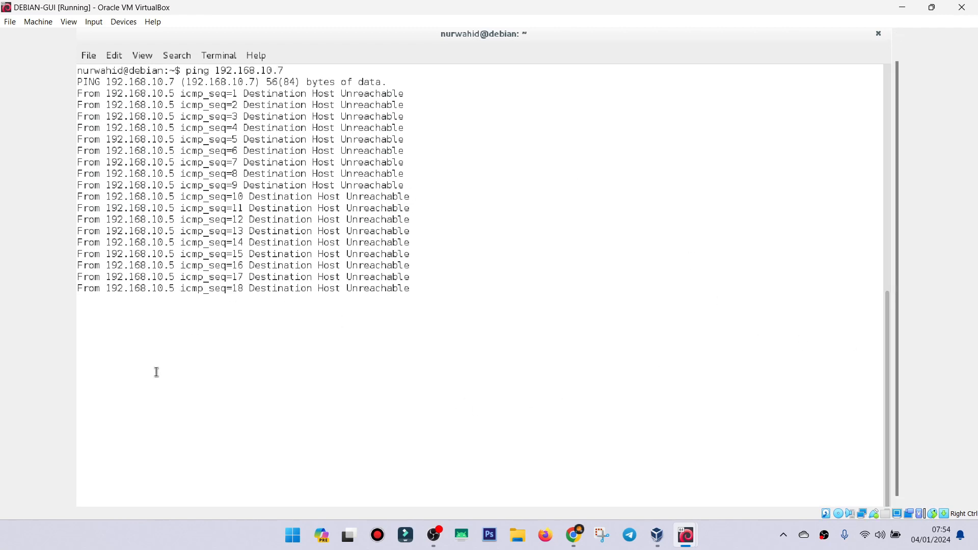
key("ctrl+z")
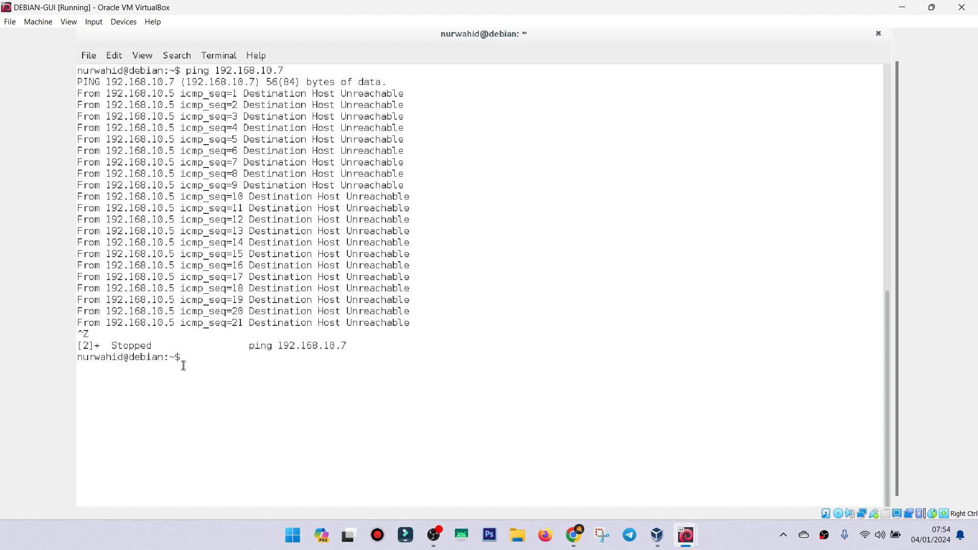
Switch to the root account with su, entering the root password.
type("su")
key("Return")
key("Return")
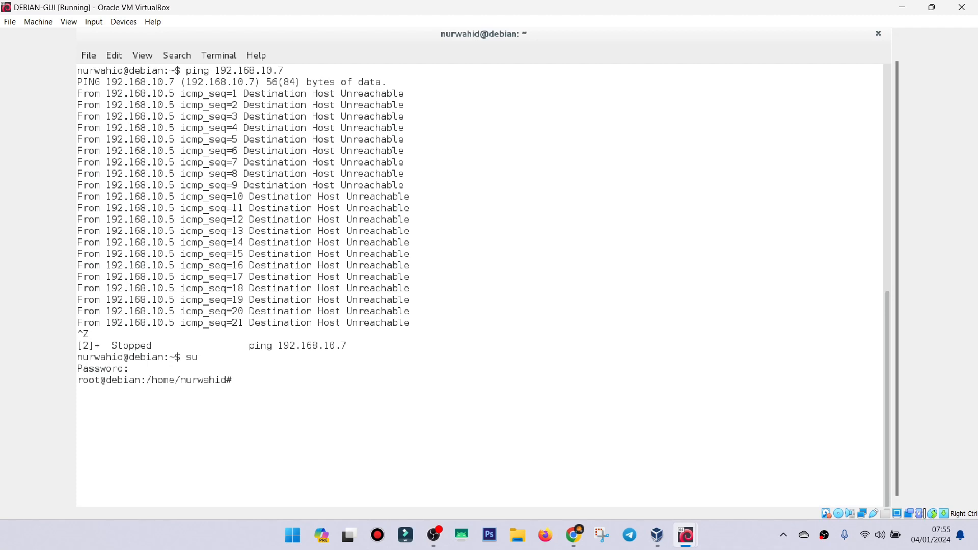
List the network interfaces with ifconfig as root and highlight the IPv4 address of eth0.
type("ifconfig")
key("Return")
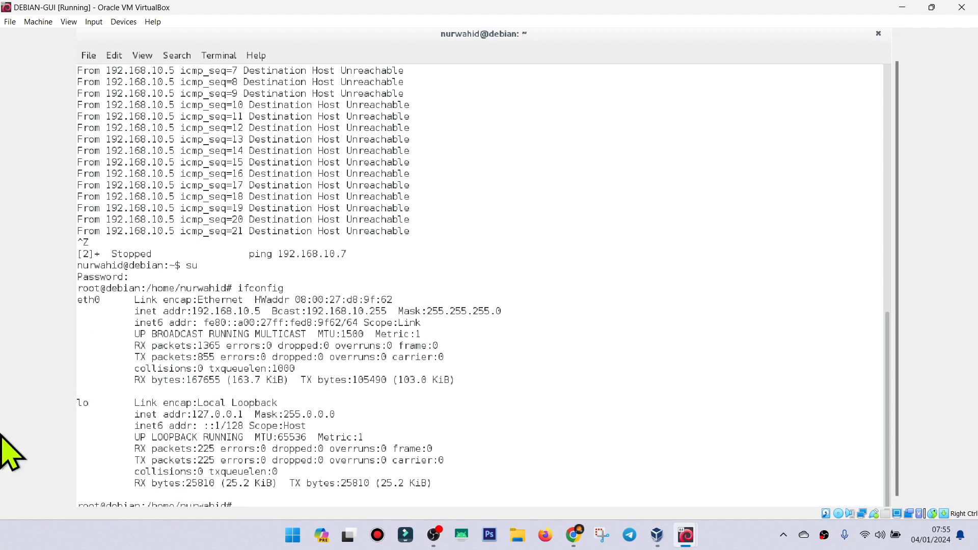
left_click_drag(195, 310, 258, 311)
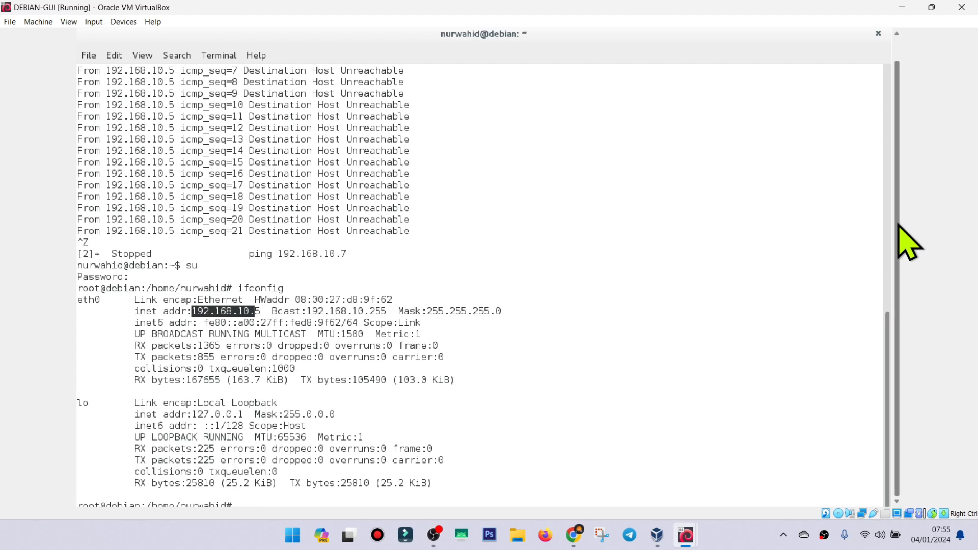
Close the Terminal window and confirm ending the process still running in it.
scroll(899, 167, "up", 2)
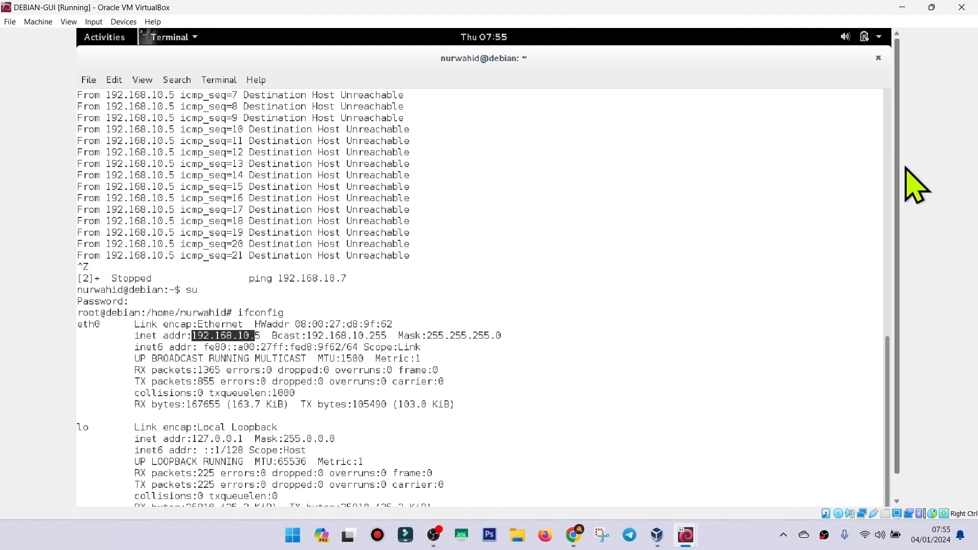
left_click(879, 60)
left_click(548, 329)
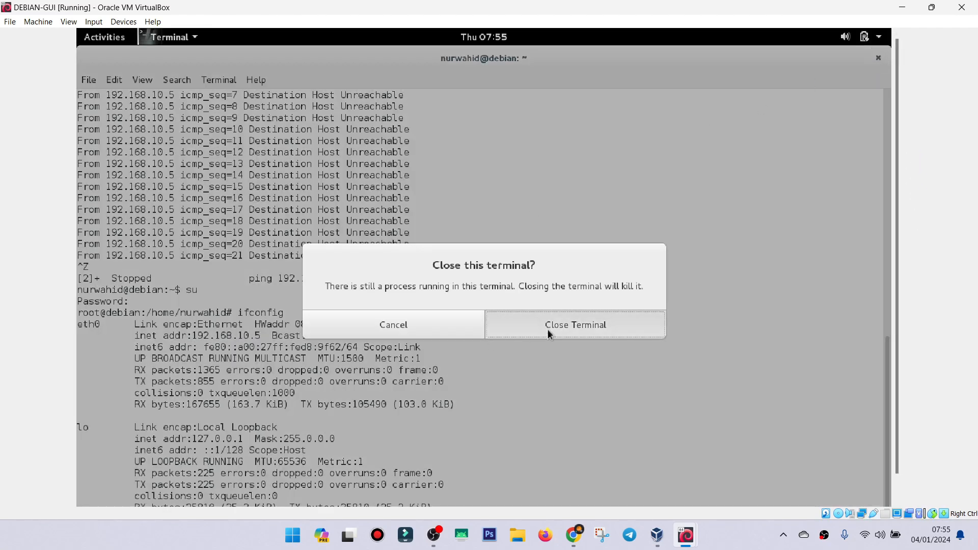
Switch to the CLIENT-OS-7 machine, search its programs for "cmd" and open the Command Prompt.
mouse_move(690, 544)
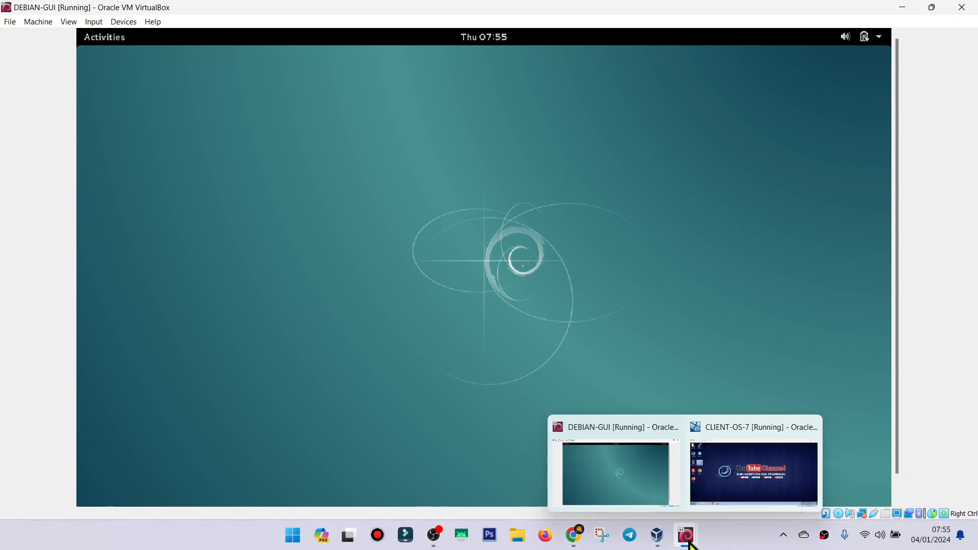
left_click(734, 481)
left_click(158, 224)
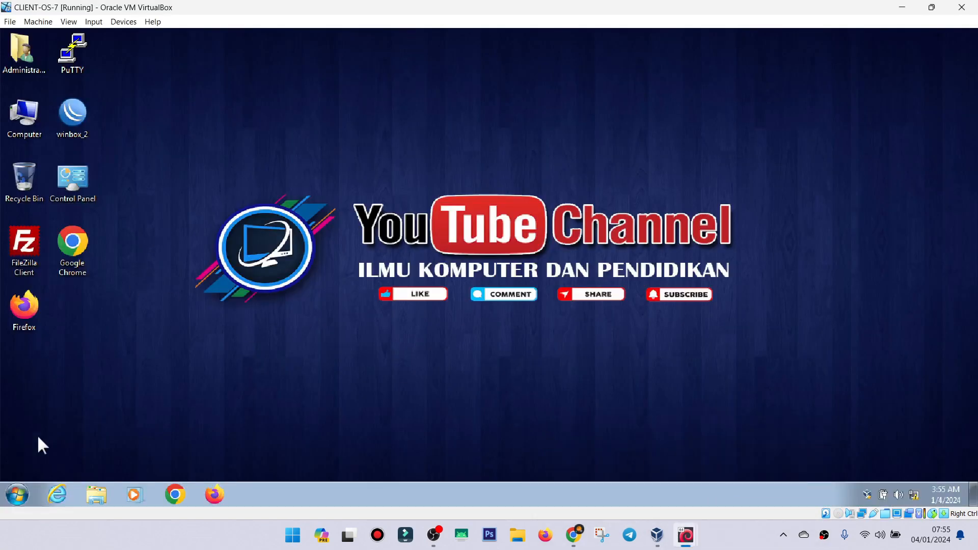
left_click(18, 499)
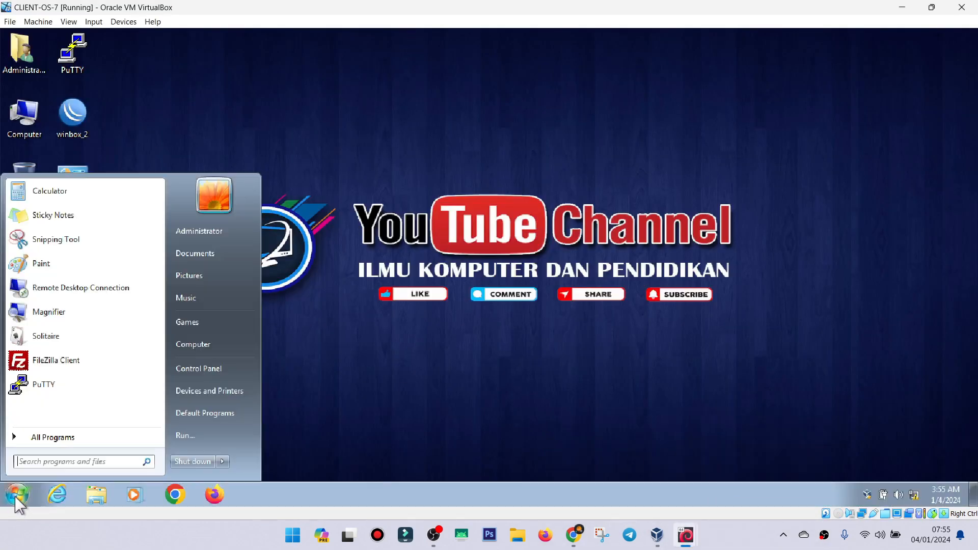
type("cmd")
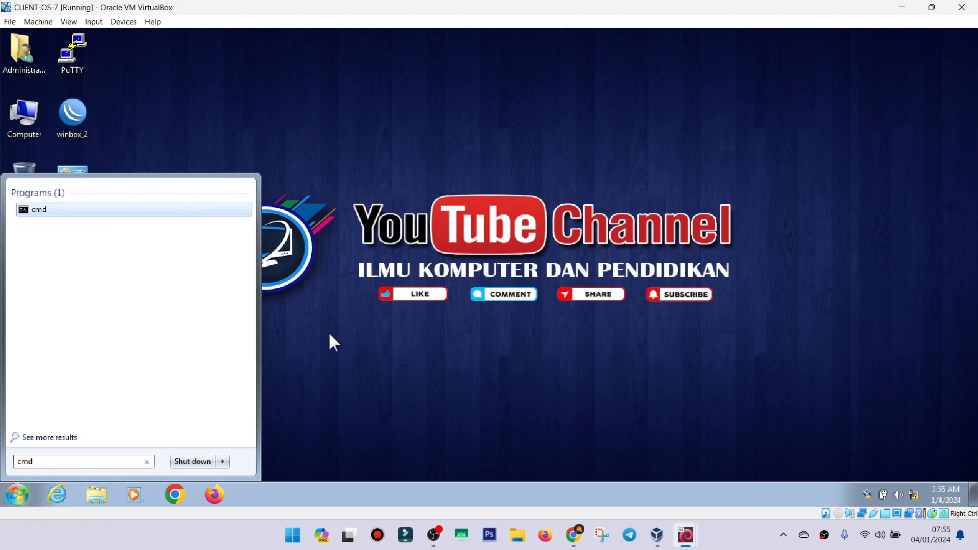
left_click(33, 210)
Move the Command Prompt window to the middle of the desktop and stretch it to nearly the full desktop height.
left_click_drag(369, 137, 561, 143)
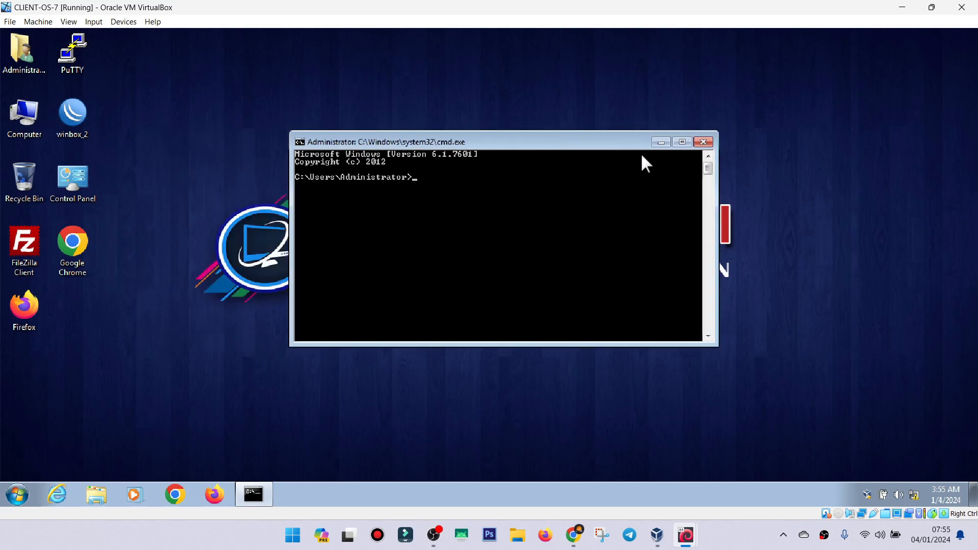
left_click(685, 142)
left_click_drag(229, 43, 485, 68)
left_click_drag(521, 258, 533, 451)
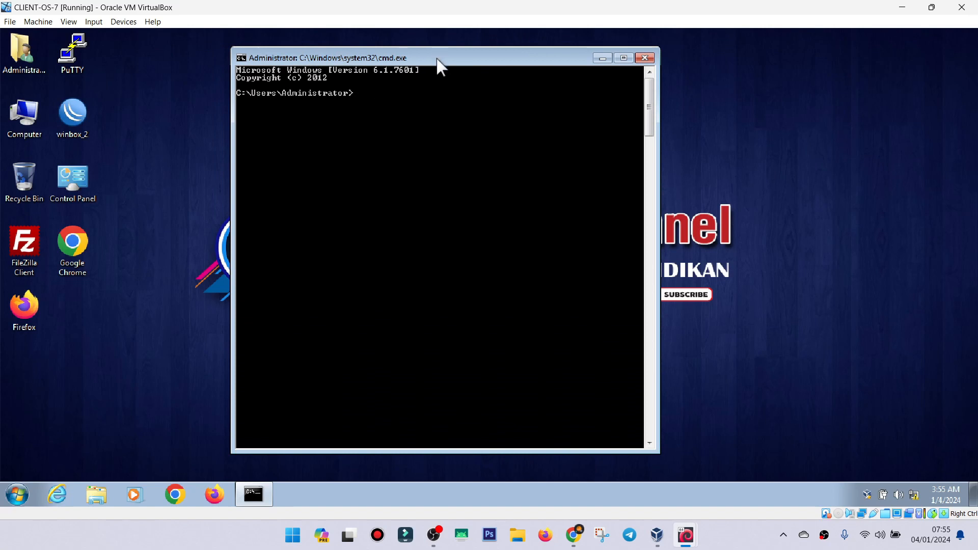
left_click_drag(436, 59, 457, 59)
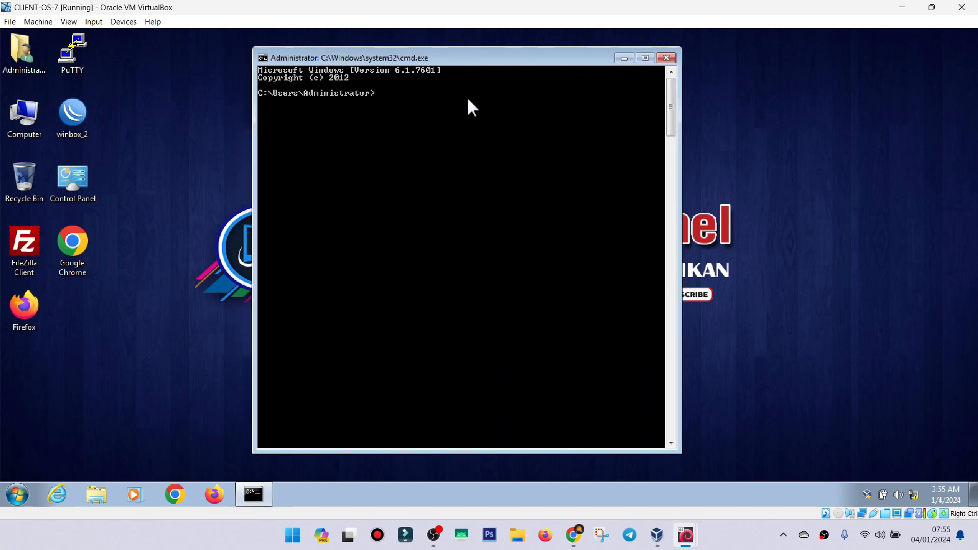
Test the connection to the Debian machine by pinging 192.168.10.5 from the Command Prompt.
type("ping 192.168.10.5")
key("Return")
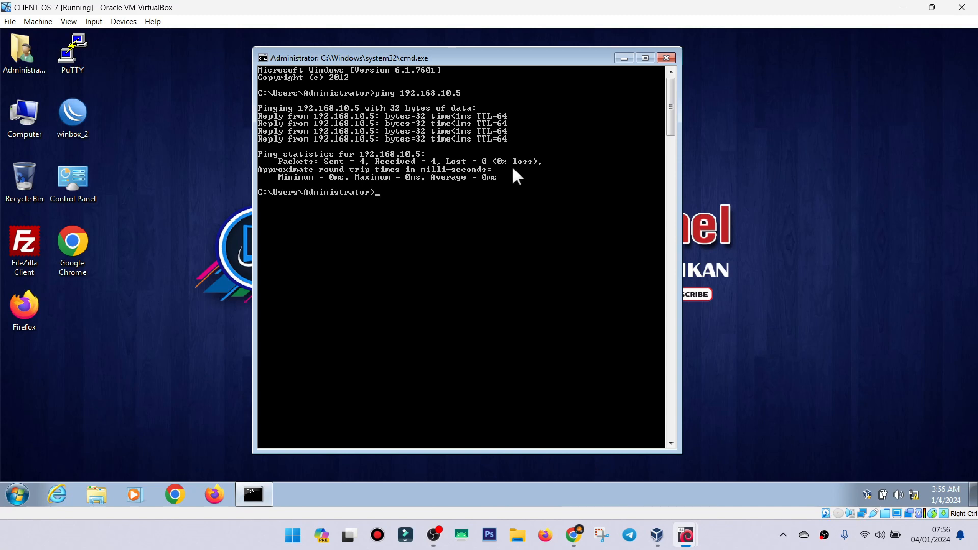
Ping the unassigned address 192.168.10.8 by editing the previous command, and close the Command Prompt.
key("Up")
key("BackSpace")
type("8.10.8")
key("Return")
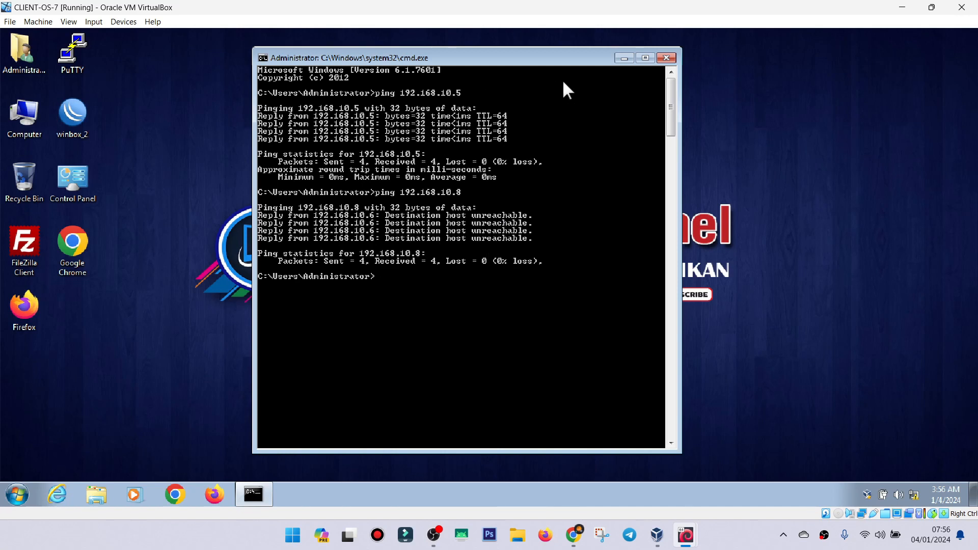
left_click(666, 57)
Switch to the DEBIAN-GUI machine and open its wired network settings.
mouse_move(685, 532)
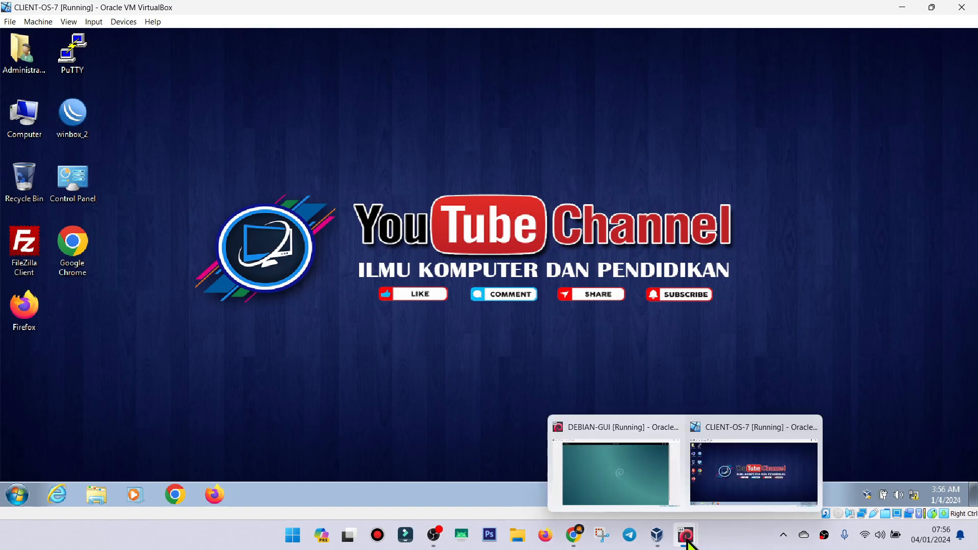
left_click(635, 496)
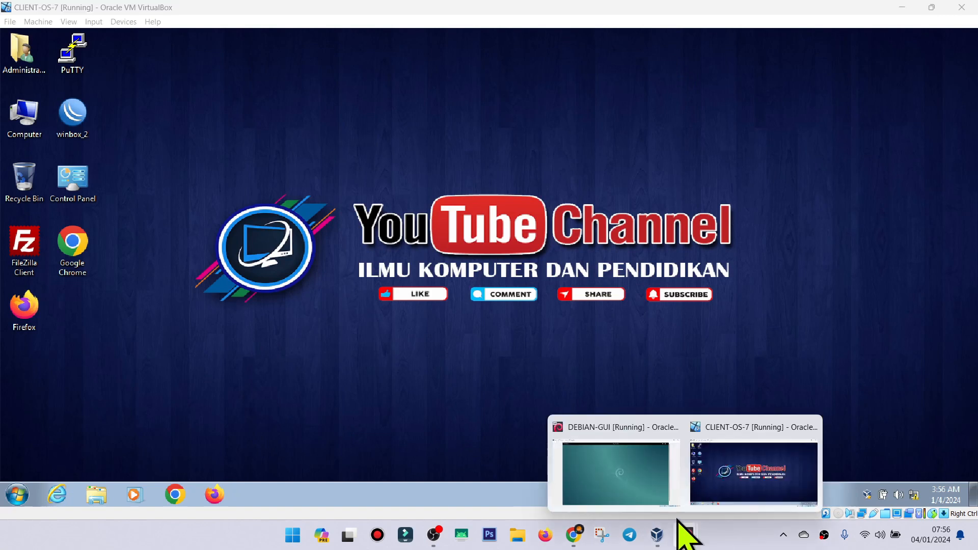
left_click(642, 481)
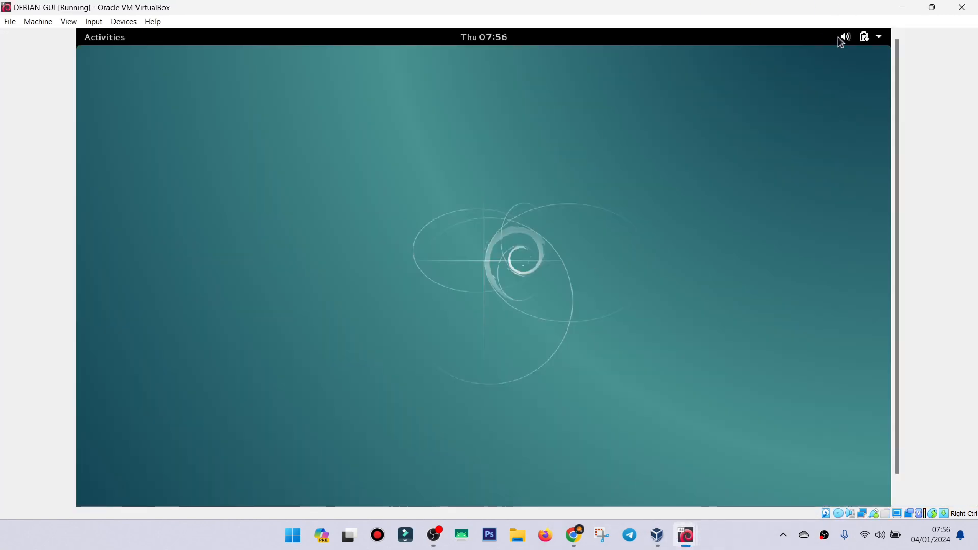
left_click(875, 39)
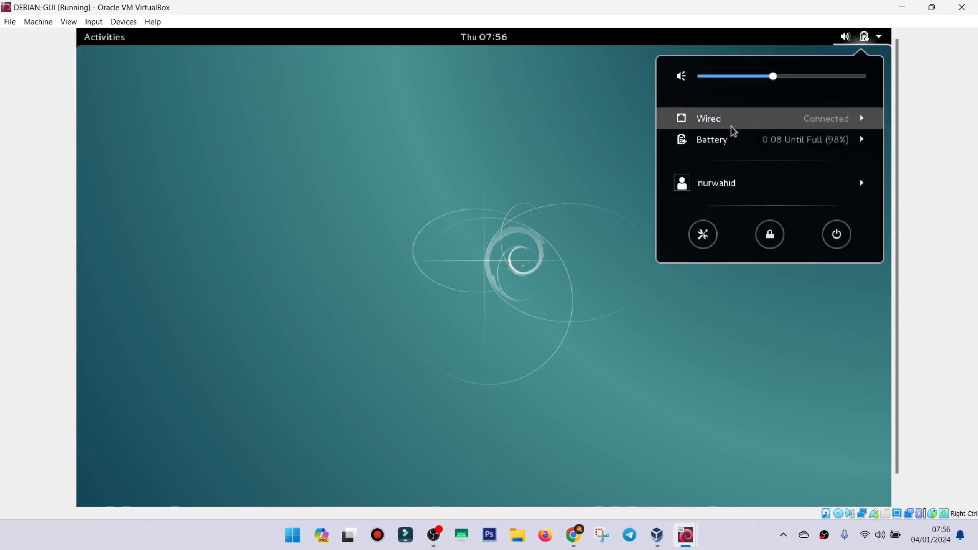
left_click(712, 125)
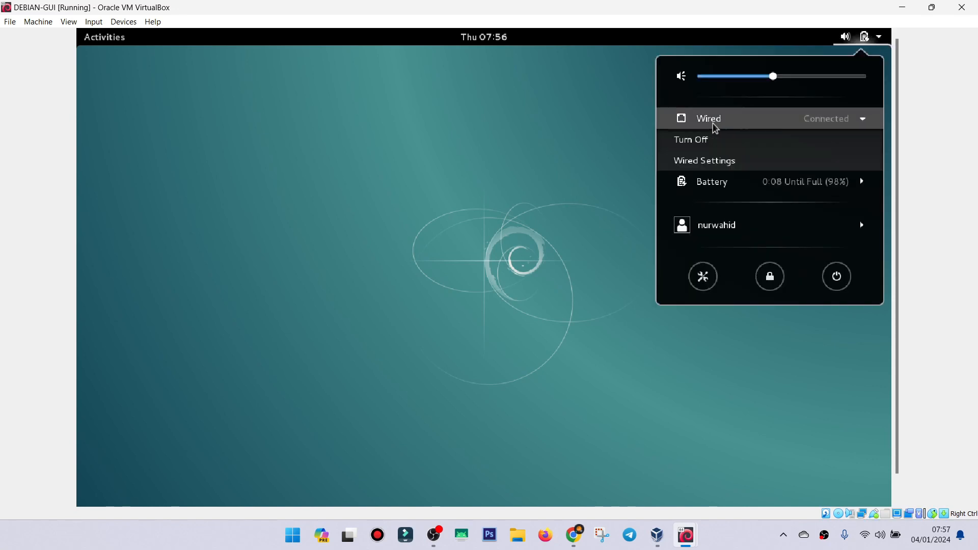
left_click(701, 162)
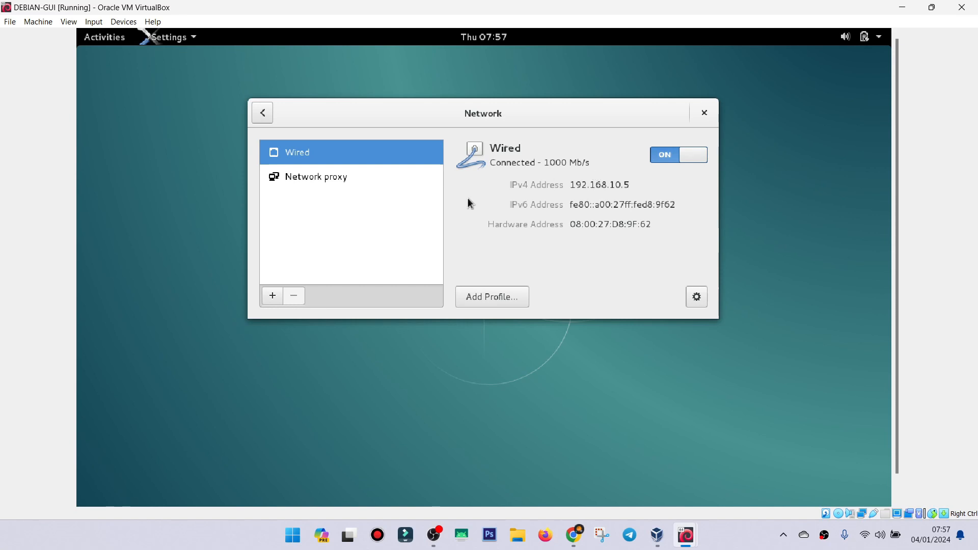
Clear the IPv4 address, netmask and gateway in the wired connection's settings.
left_click(697, 296)
left_click(285, 124)
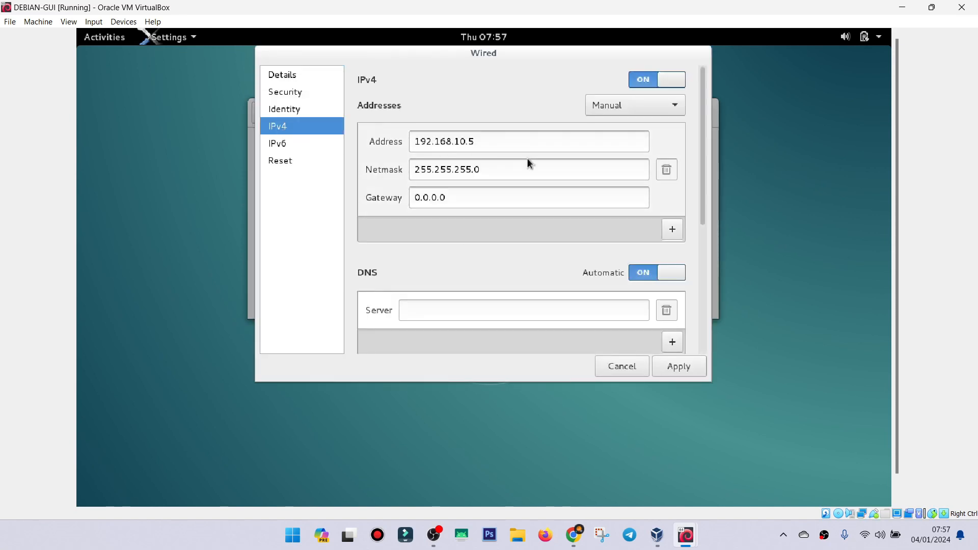
left_click(572, 141)
double_click(572, 140)
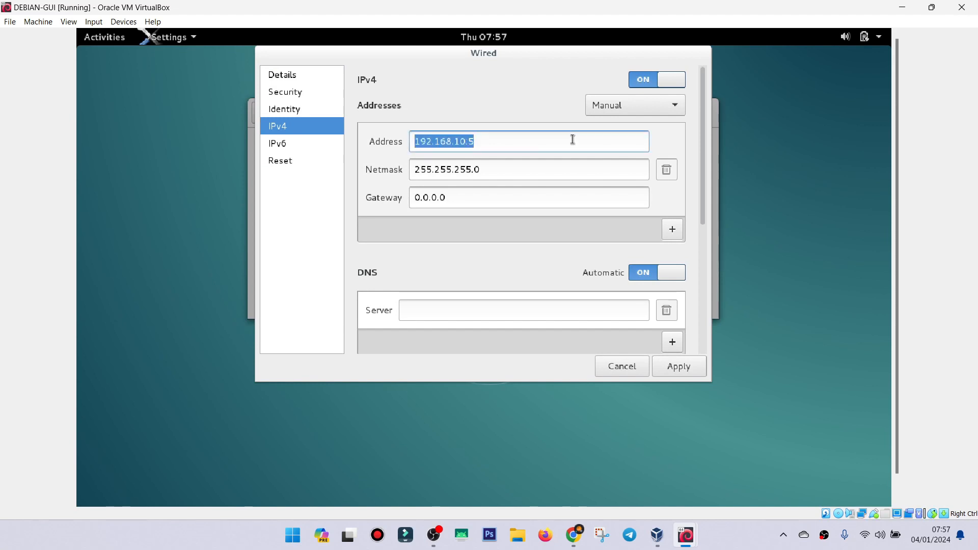
key("BackSpace")
left_click(534, 169)
key("BackSpace")
left_click(510, 198)
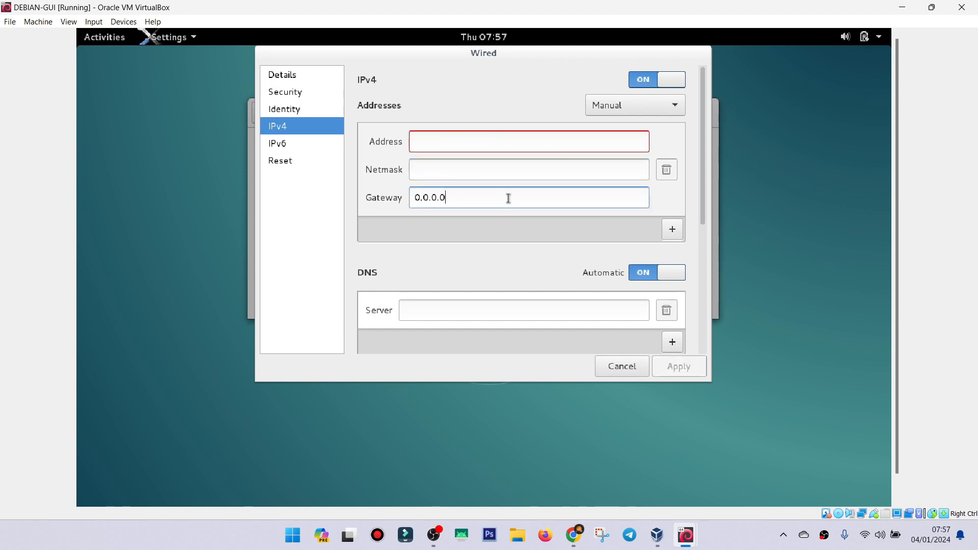
triple_click(509, 197)
key("BackSpace")
Set the wired connection's IPv4 addressing to Automatic (DHCP), apply it, restart the connection and close the network settings.
left_click(598, 108)
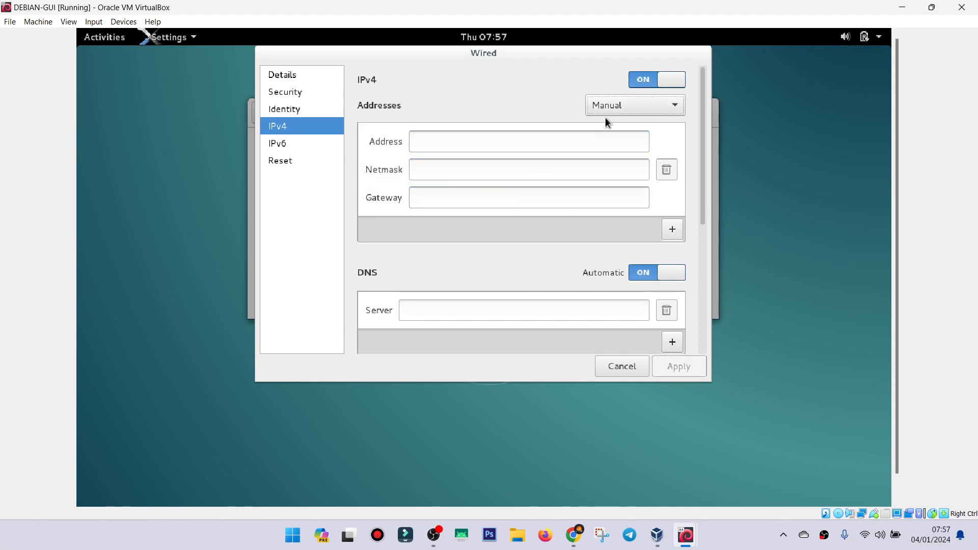
left_click(613, 84)
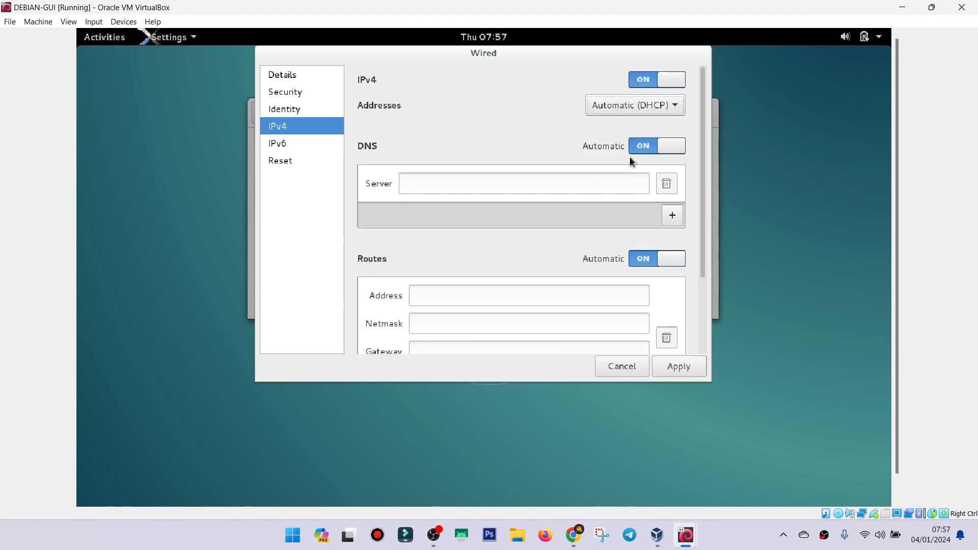
left_click(678, 367)
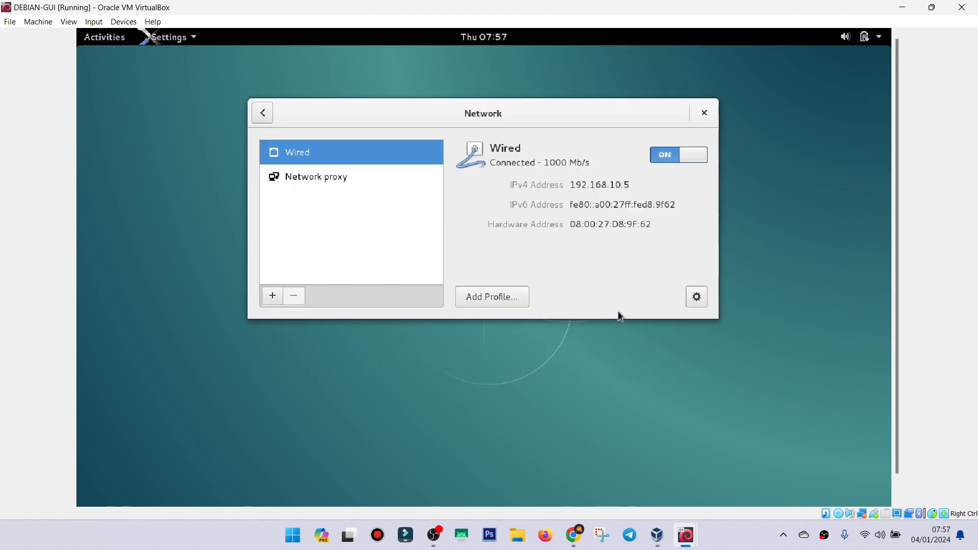
left_click(687, 159)
left_click(689, 157)
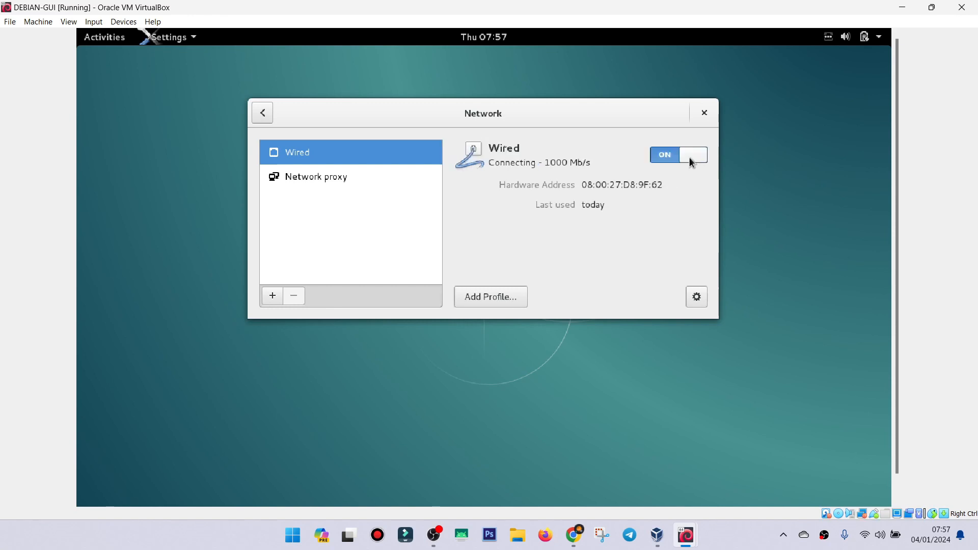
left_click(705, 114)
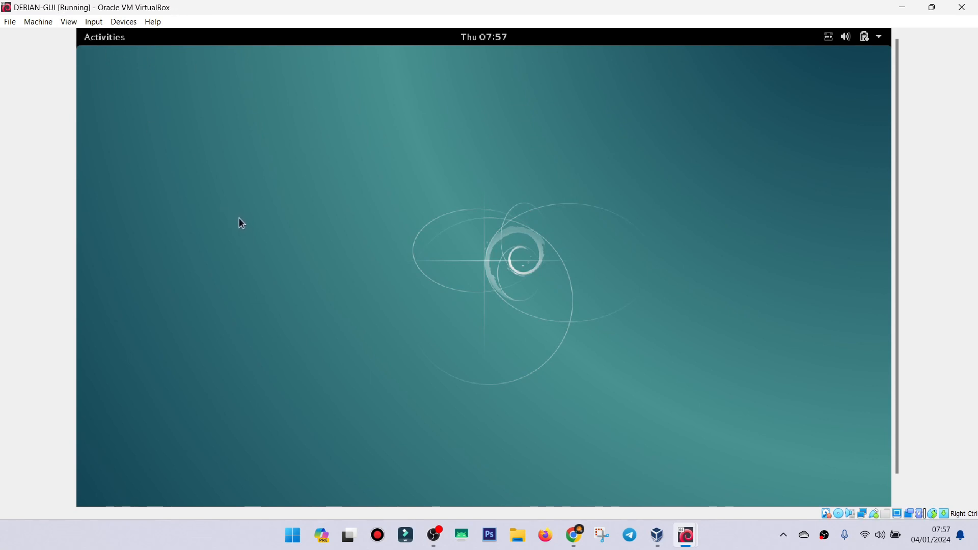
Search for the Terminal on the Debian machine, open it and maximize its window.
left_click(109, 38)
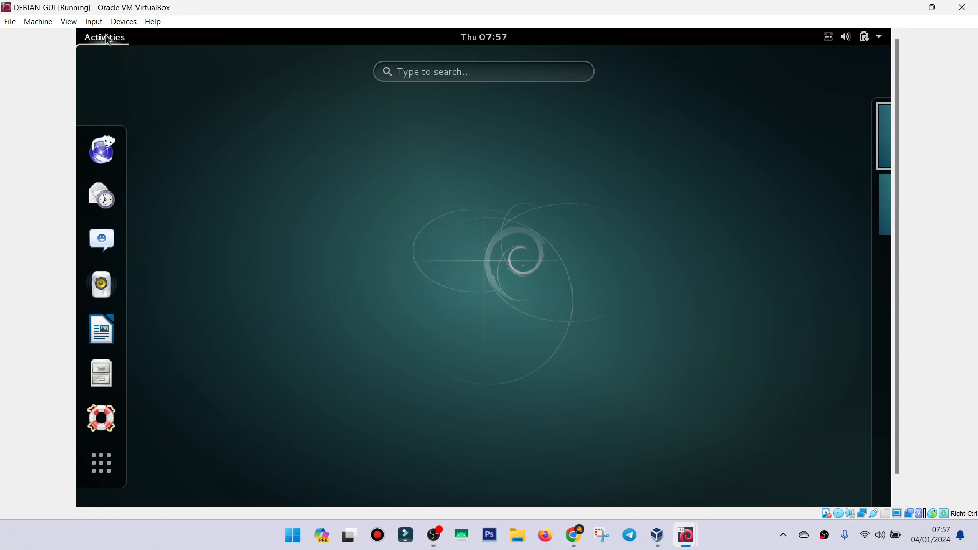
left_click(125, 21)
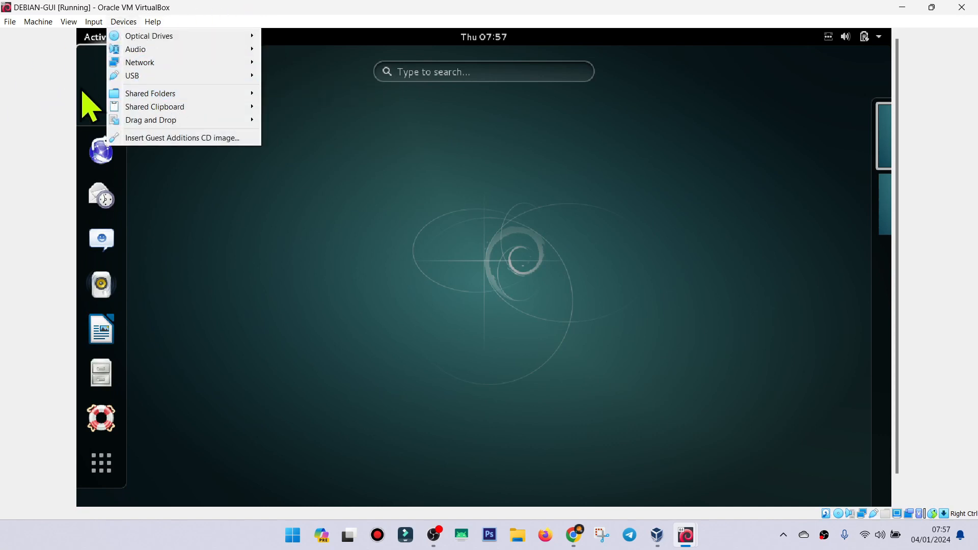
left_click(29, 97)
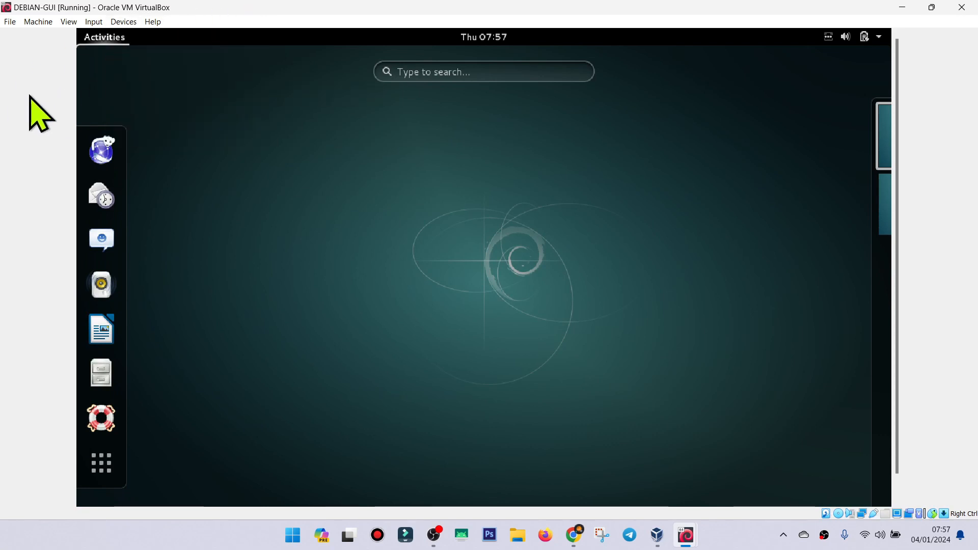
left_click(442, 75)
type("termi")
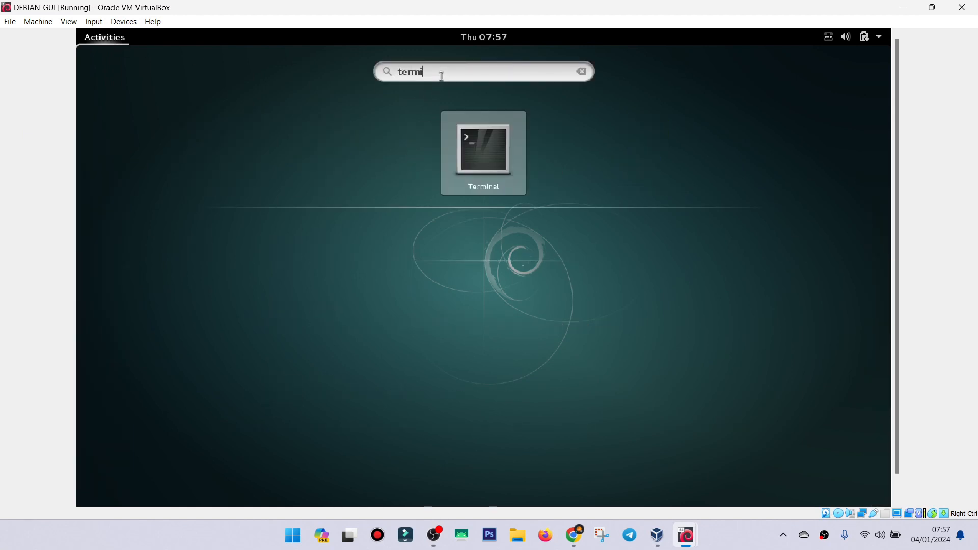
key("Return")
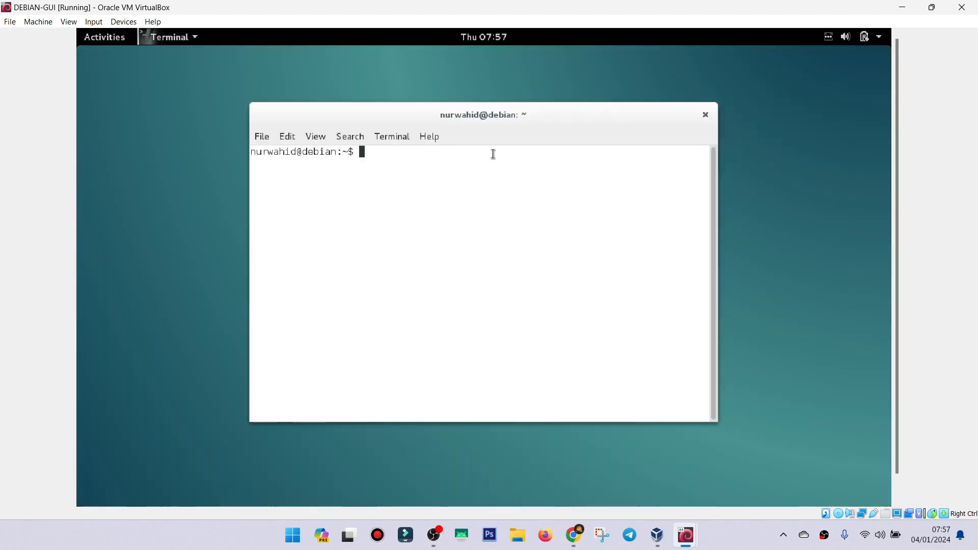
double_click(618, 117)
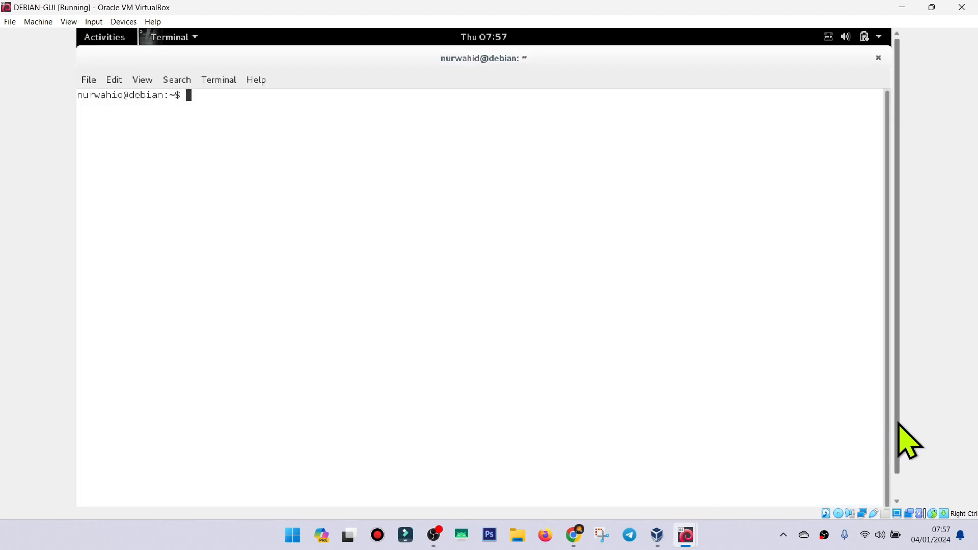
mouse_move(898, 422)
left_mouse_down()
mouse_move(898, 436)
mouse_move(899, 412)
left_mouse_up()
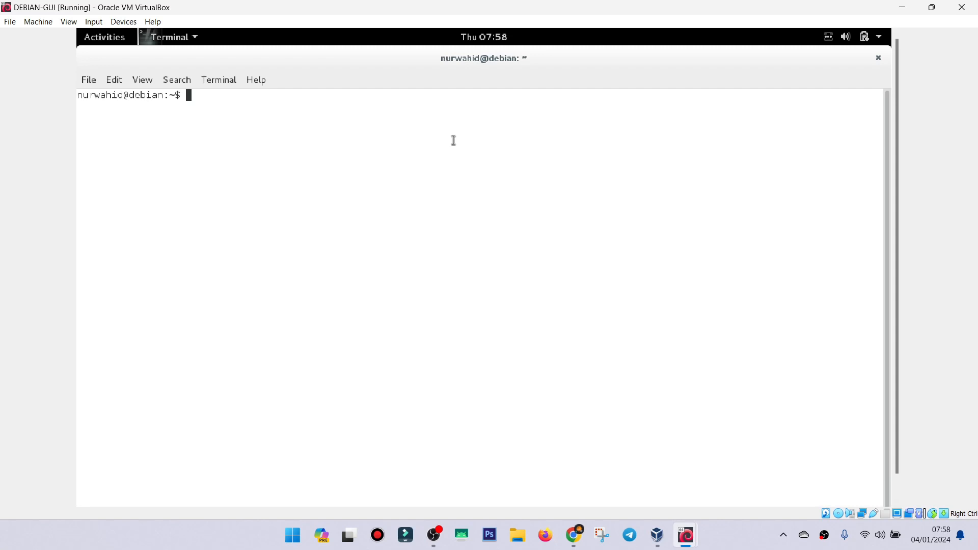
Switch to the root account with su, entering the root password.
type("su")
key("Return")
key("Return")
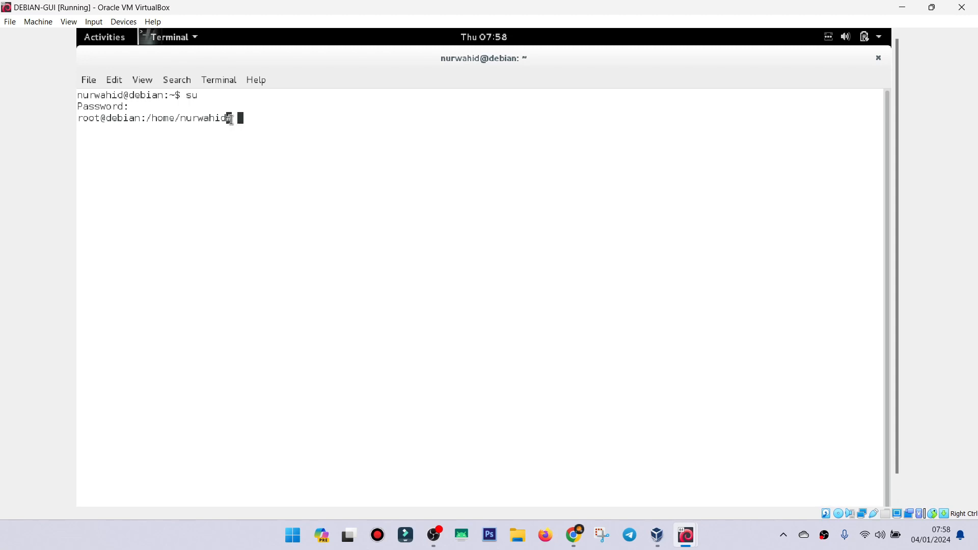
left_click_drag(234, 118, 246, 118)
left_click(226, 119)
Enlarge the terminal text by one zoom level.
left_click(138, 85)
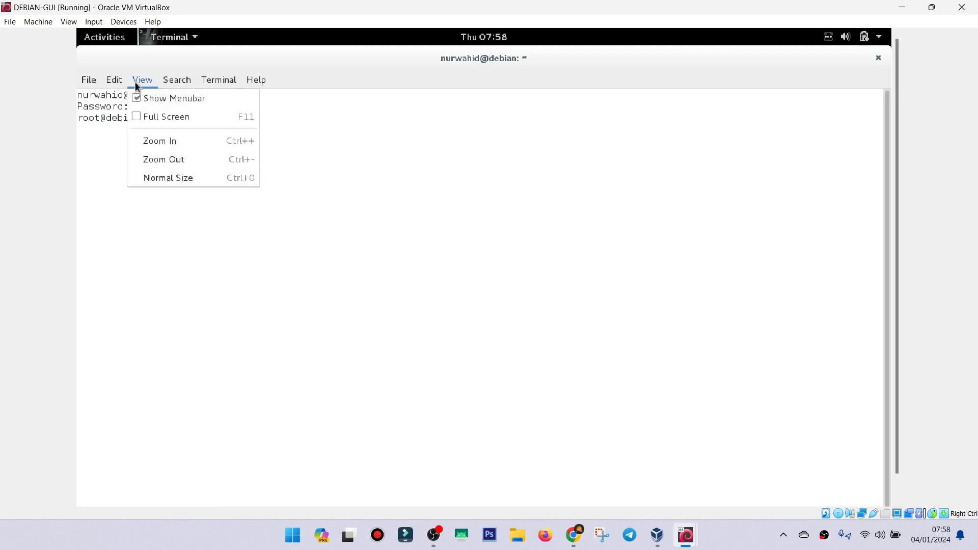
left_click(176, 145)
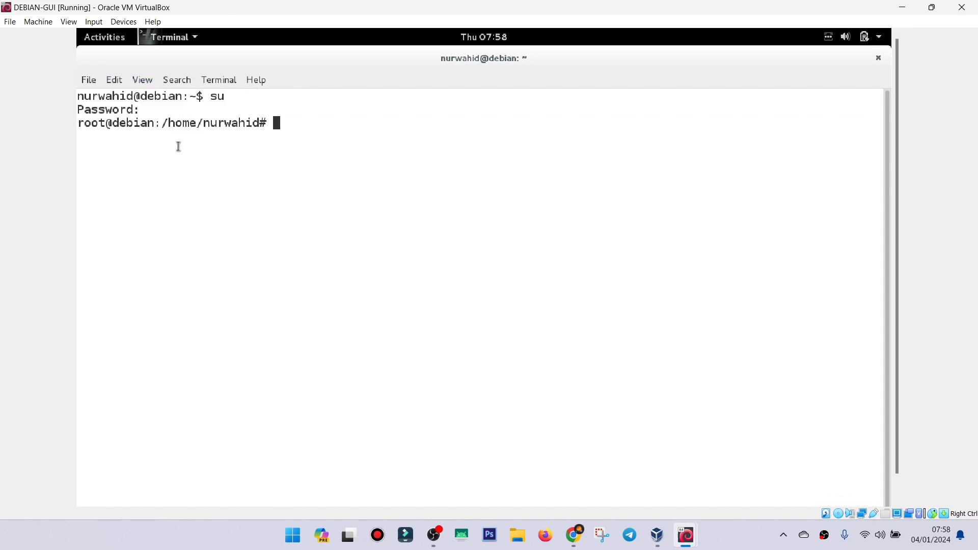
left_click(153, 81)
left_click(302, 132)
Run ifconfig and examine the eth0 interface entry for an IPv4 address.
type("ifconfig")
key("Return")
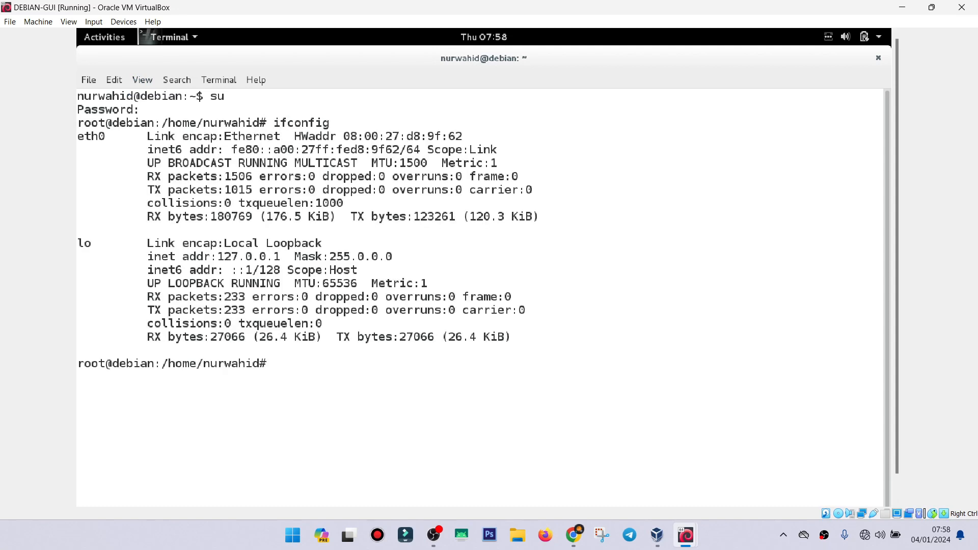
double_click(81, 137)
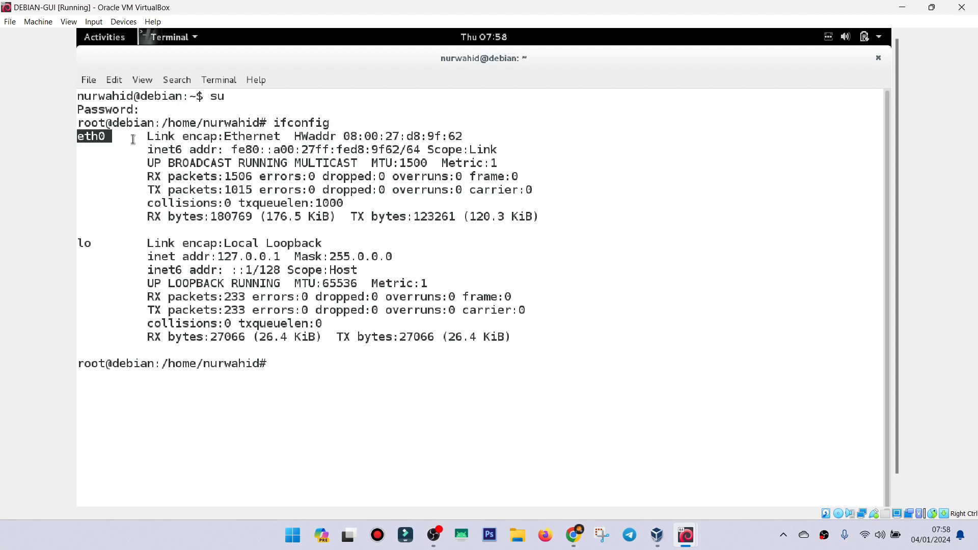
left_click_drag(133, 139, 549, 220)
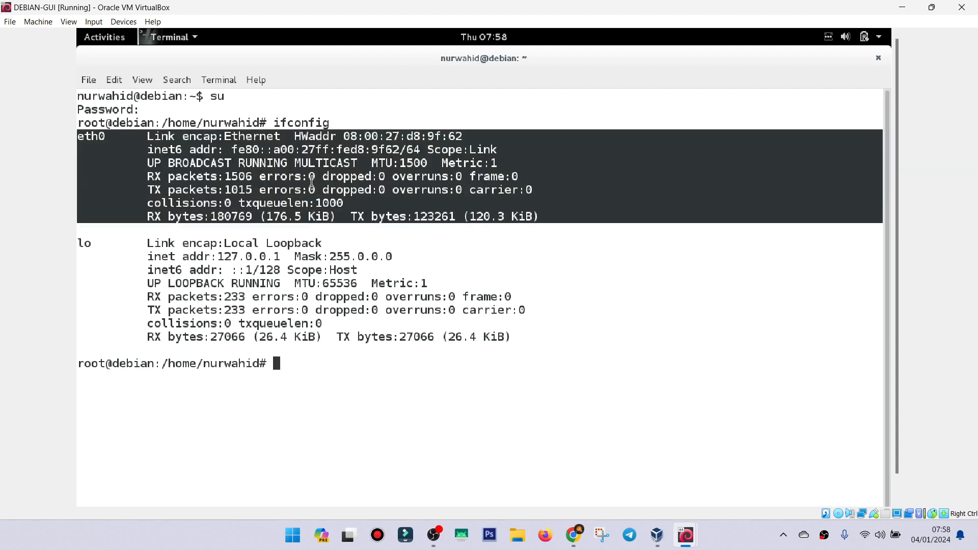
left_click(232, 171)
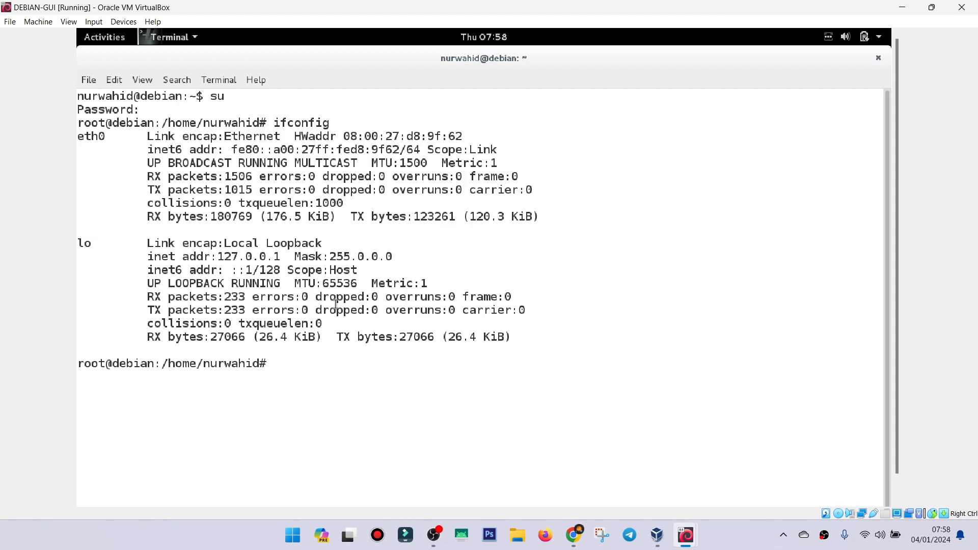
Clear the terminal and open /etc/network/interfaces in the pico editor.
type("clear")
key("Return")
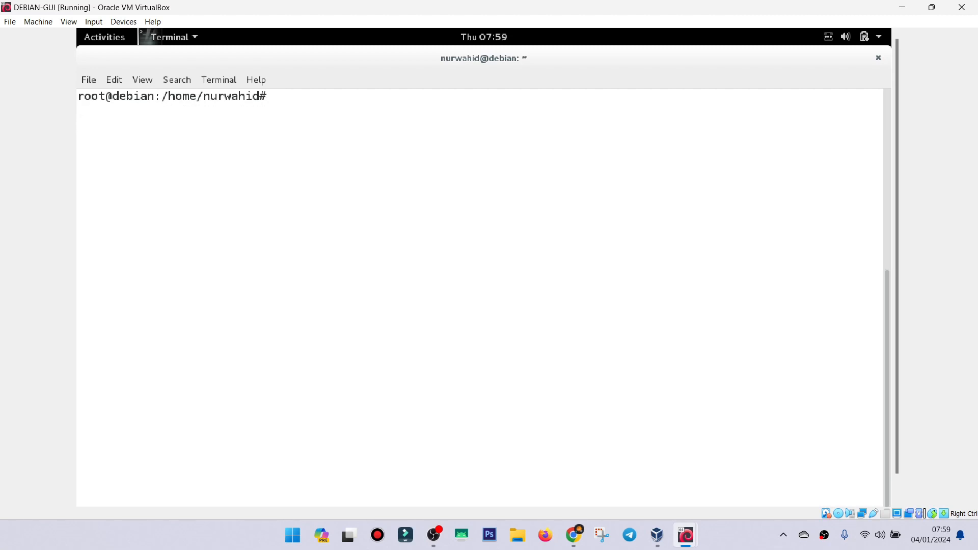
type("pico /etc/network/in")
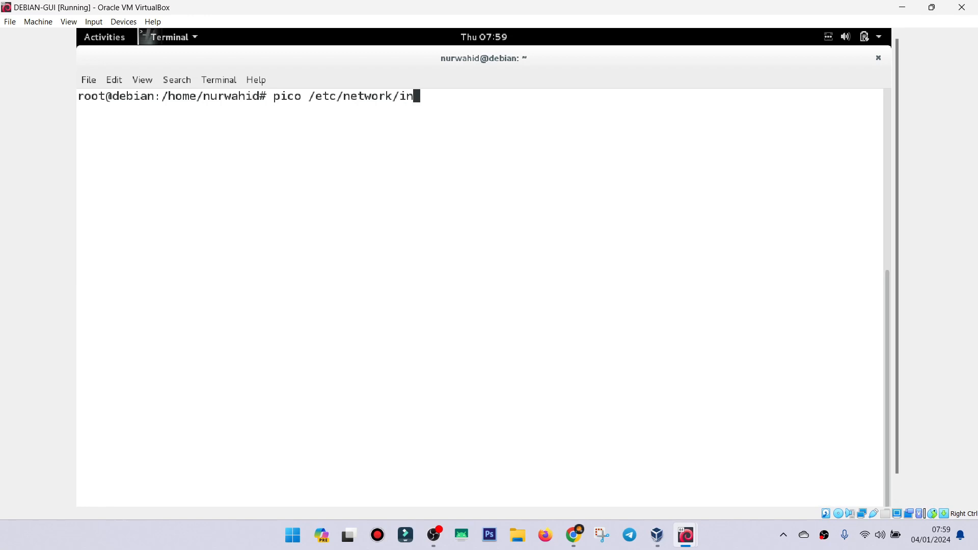
key("Tab")
key("Return")
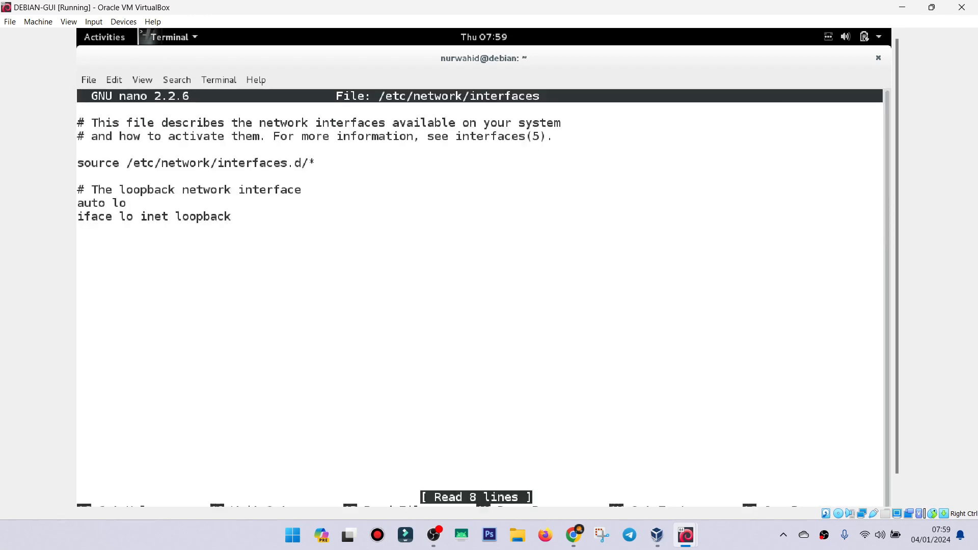
Add the line "auto eth0" below the loopback interface entry, separated by a blank line.
key("Down")
key("Down")
key("Down")
key("Up")
key("Up")
key("Up")
key("Down")
key("Down")
key("Down")
key("Down")
key("Down")
key("Down")
key("Down")
key("Down")
key("Up")
key("Down")
key("Up")
key("Up")
key("Down")
key("Down")
key("Return")
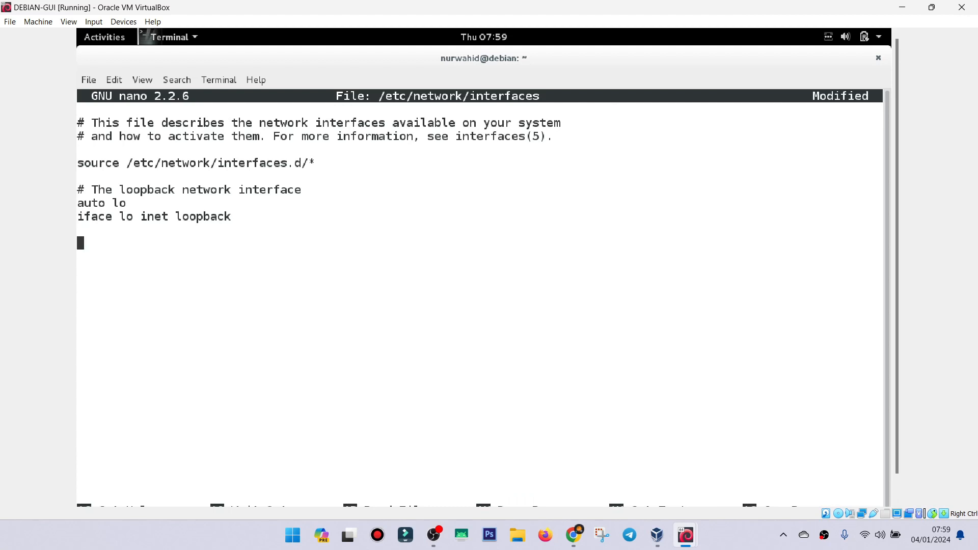
type("auto eth0")
key("Up")
key("Down")
key("Up")
key("Down")
Add the line "iface eth0 inet static" below "auto eth0".
key("Return")
type("iface et")
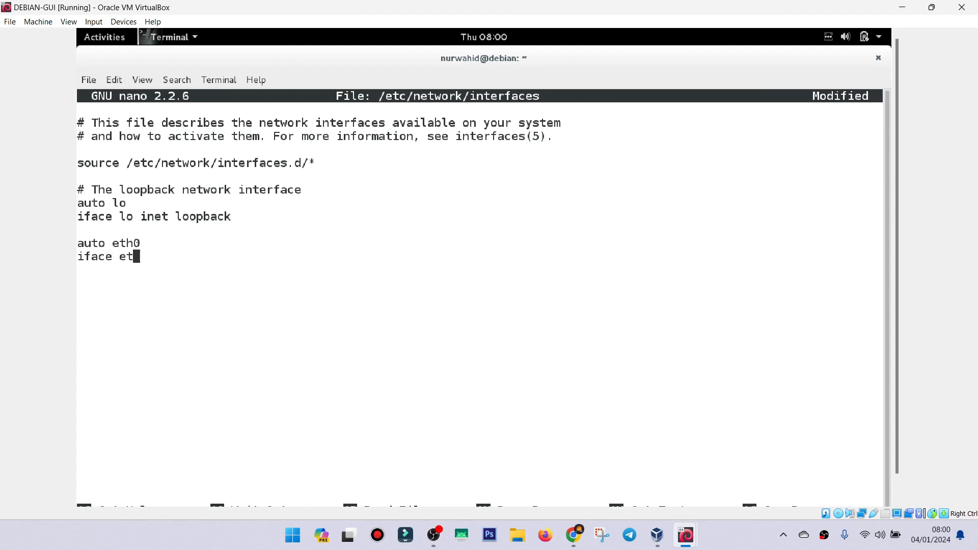
type("h0 inet static")
key("BackSpace")
key("BackSpace")
key("BackSpace")
key("BackSpace")
key("BackSpace")
key("BackSpace")
type("dhcp")
key("BackSpace")
key("BackSpace")
key("BackSpace")
key("BackSpace")
key("BackSpace")
type("static")
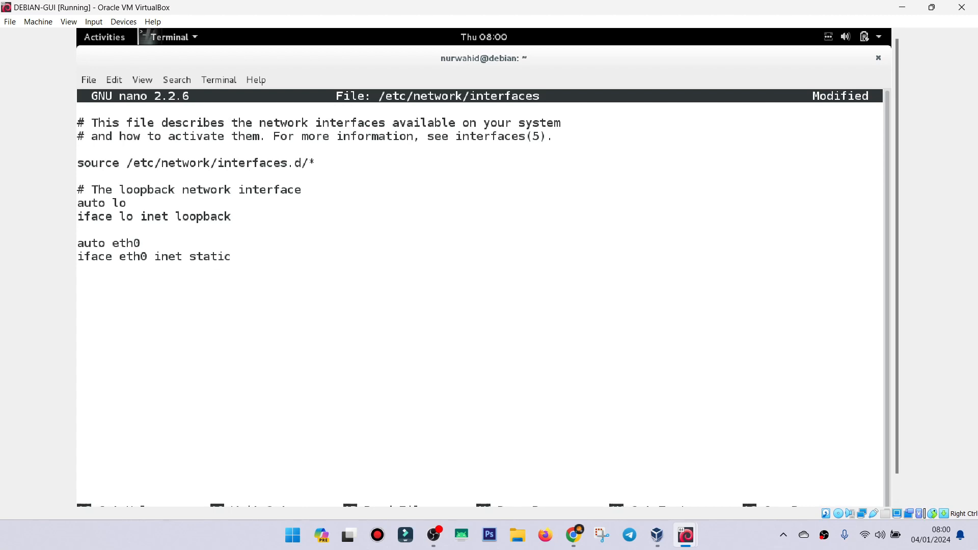
Add an indented line setting the eth0 address to 192.168.10.5.
key("Return")
key("Tab")
type("address 192.1")
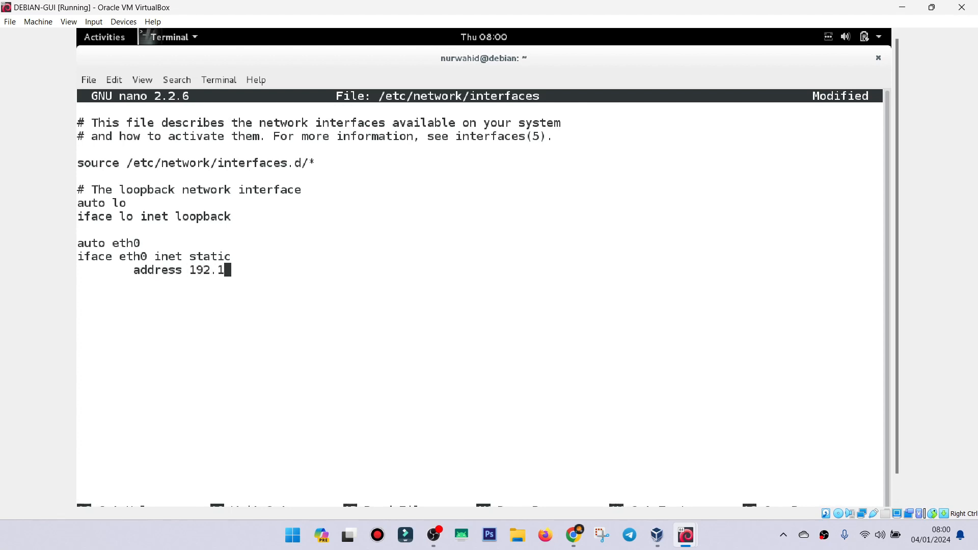
type("68.10.5")
Add an indented line setting the eth0 netmask to 255.255.255.0.
key("Return")
key("Tab")
type("netmask")
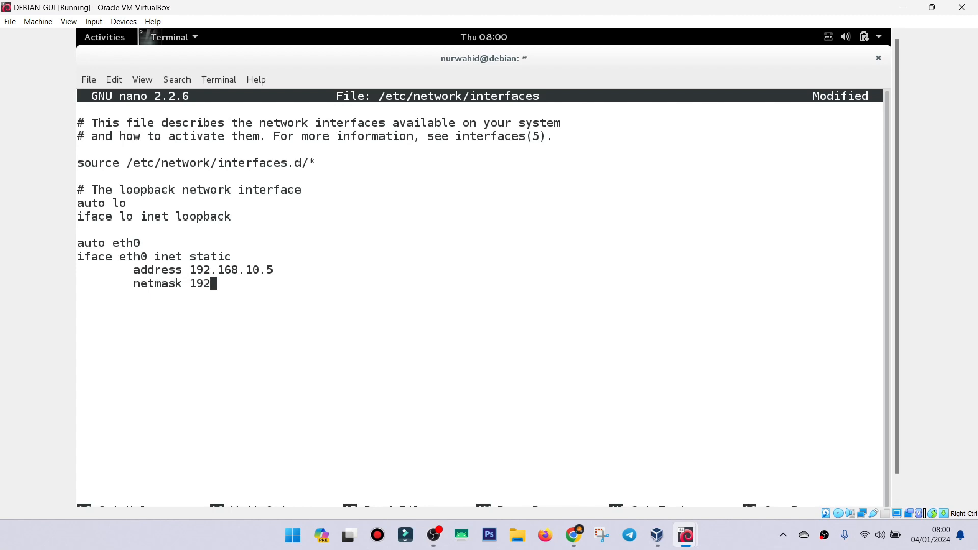
type(".16")
key("BackSpace")
key("BackSpace")
key("BackSpace")
key("BackSpace")
key("BackSpace")
key("BackSpace")
type("25.")
key("BackSpace")
type("5.255.255.0")
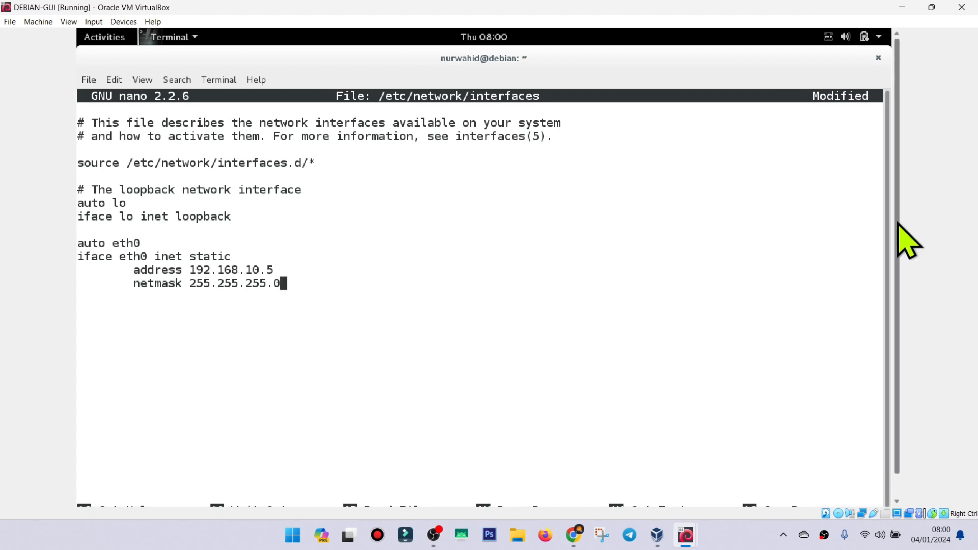
Save the changes to /etc/network/interfaces under the same name and exit the editor.
scroll(909, 242, "down", 1)
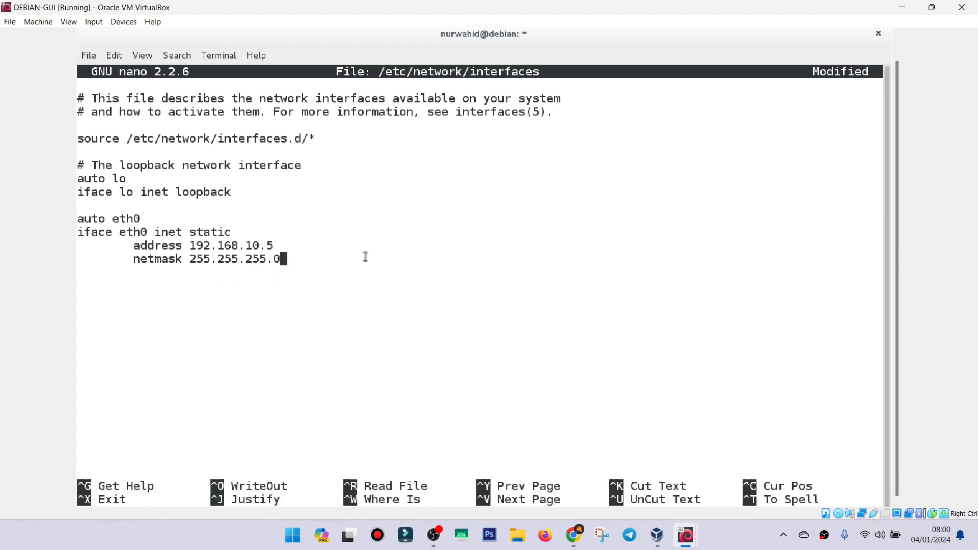
key("ctrl+x")
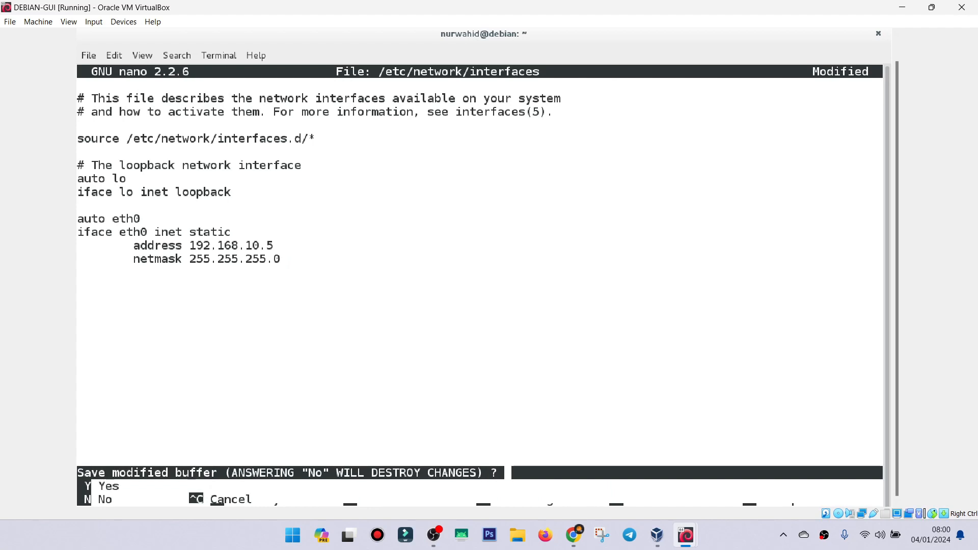
key("y")
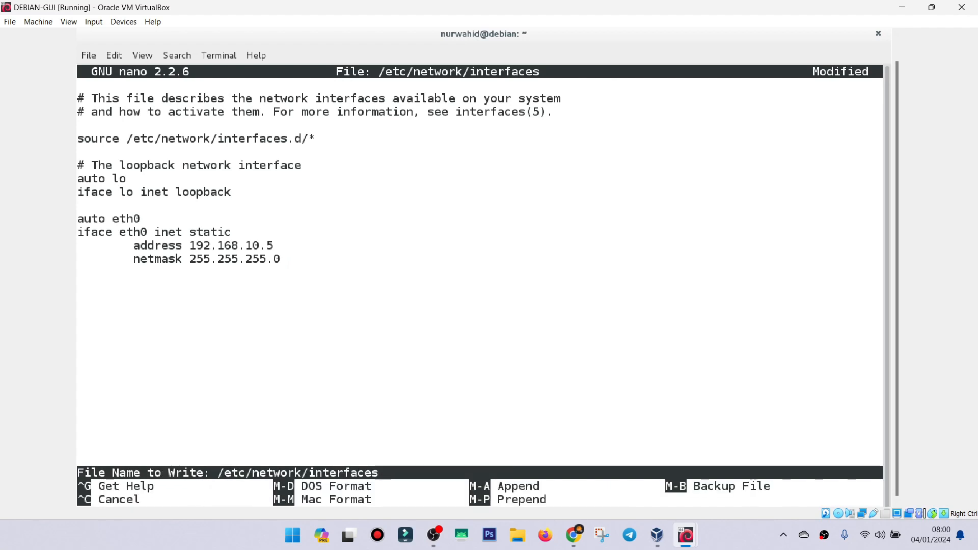
key("Return")
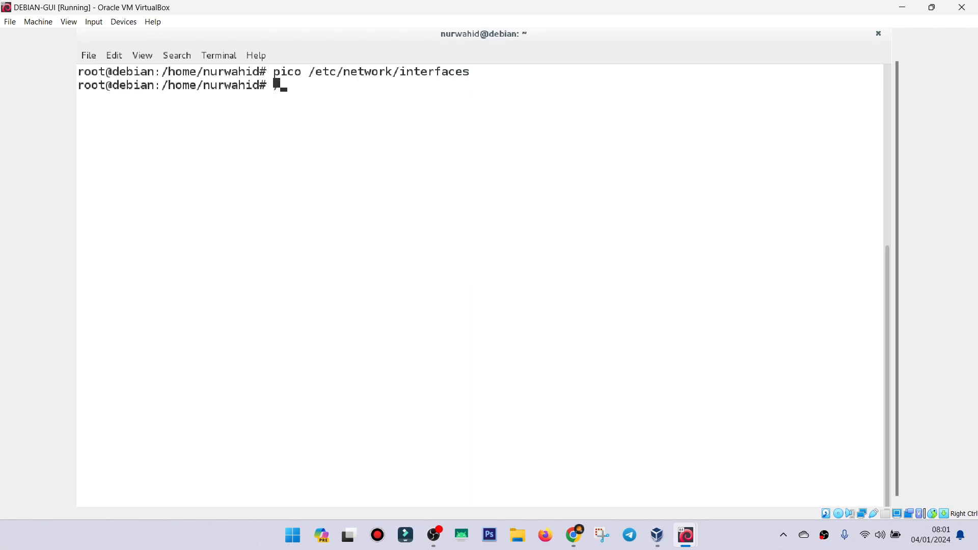
Restart the networking service twice with "/etc/init.d/networking restart".
type("/etc/init.d/")
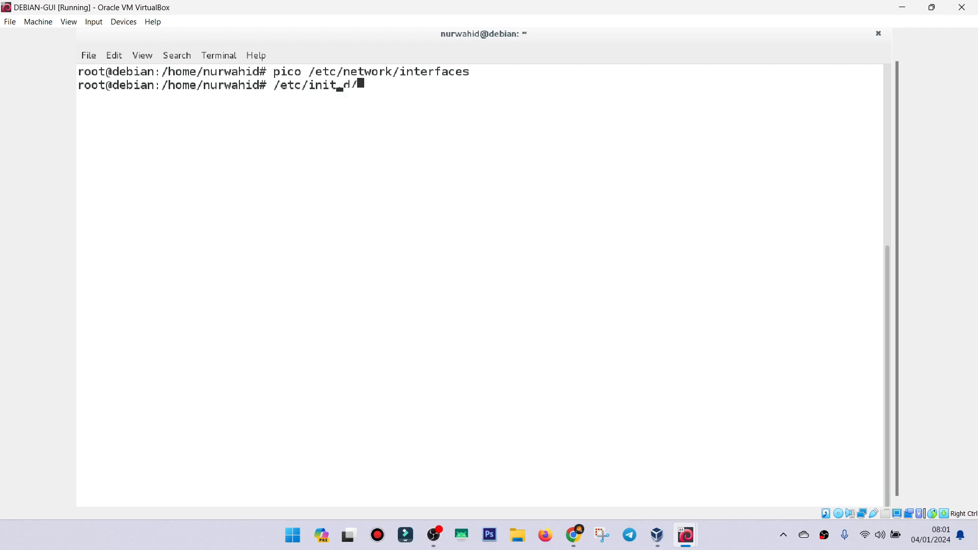
type("networking ")
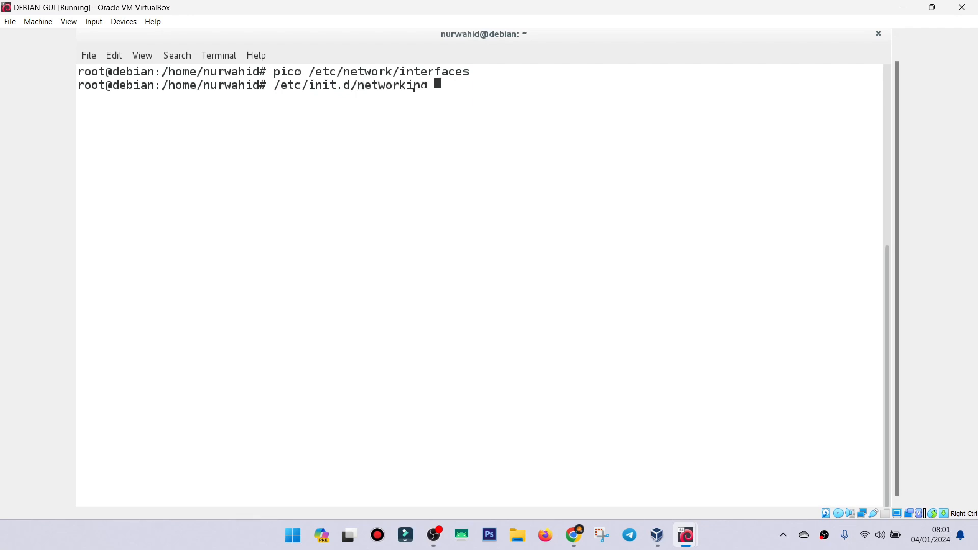
type("restart")
key("Return")
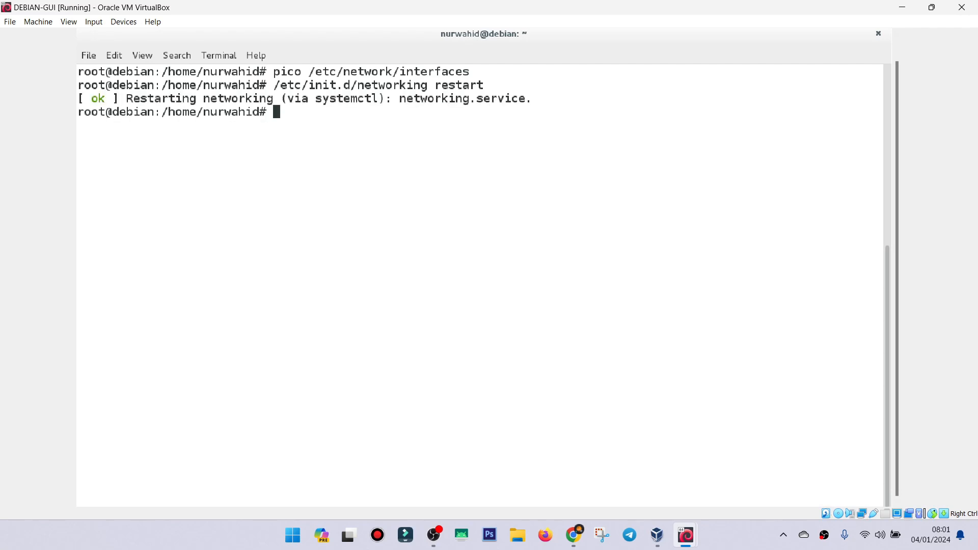
key("Up")
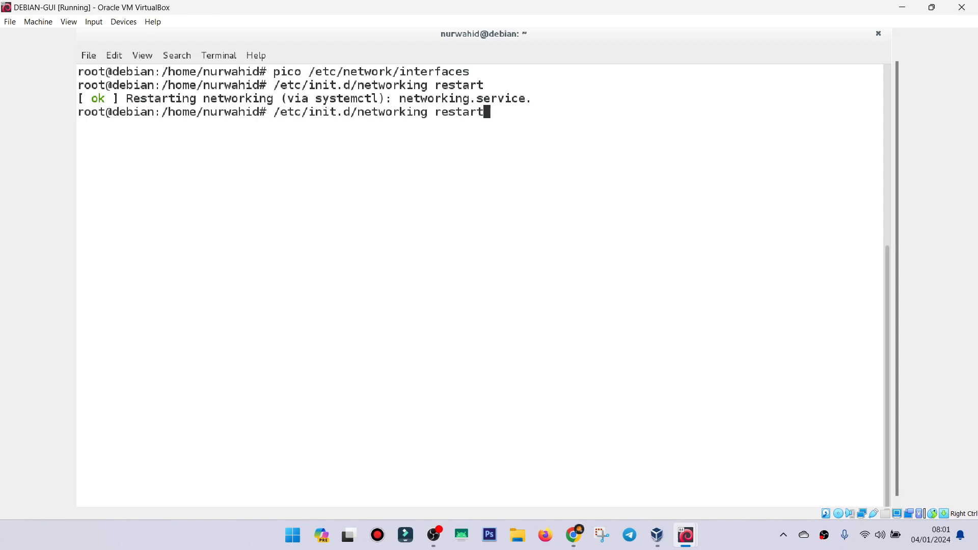
key("Return")
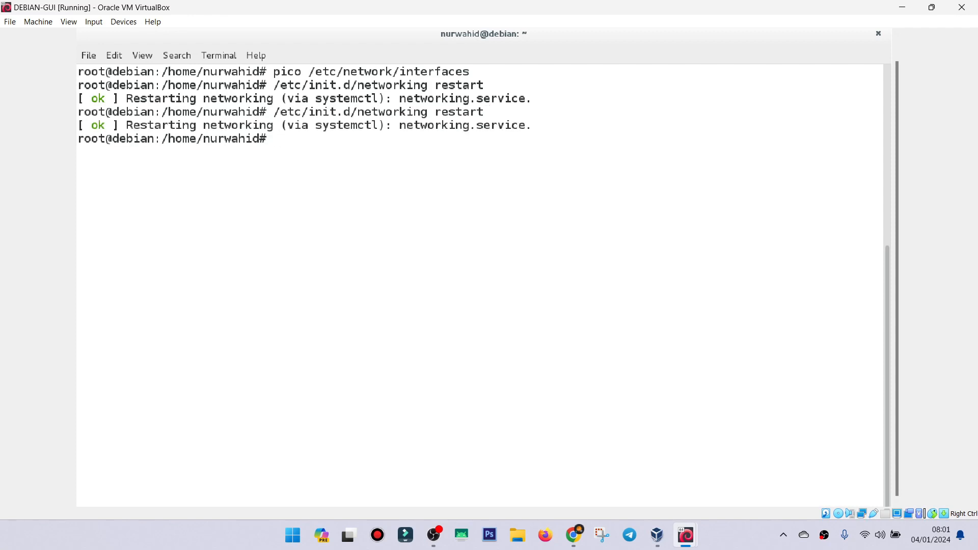
Run ifconfig and check the IPv4 address assigned to eth0.
type("ifconfig")
key("Return")
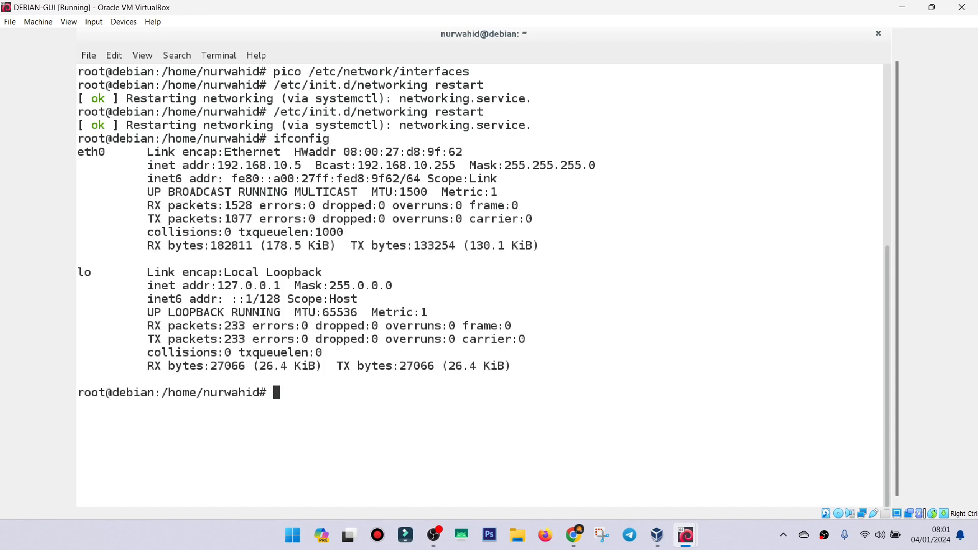
mouse_move(220, 167)
left_mouse_down()
mouse_move(285, 155)
mouse_move(223, 164)
left_mouse_up()
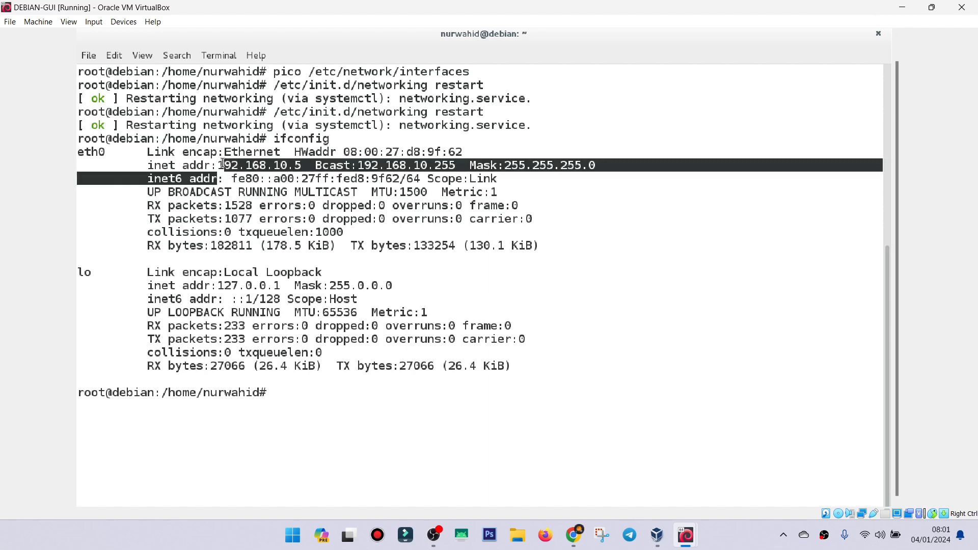
left_click(223, 163)
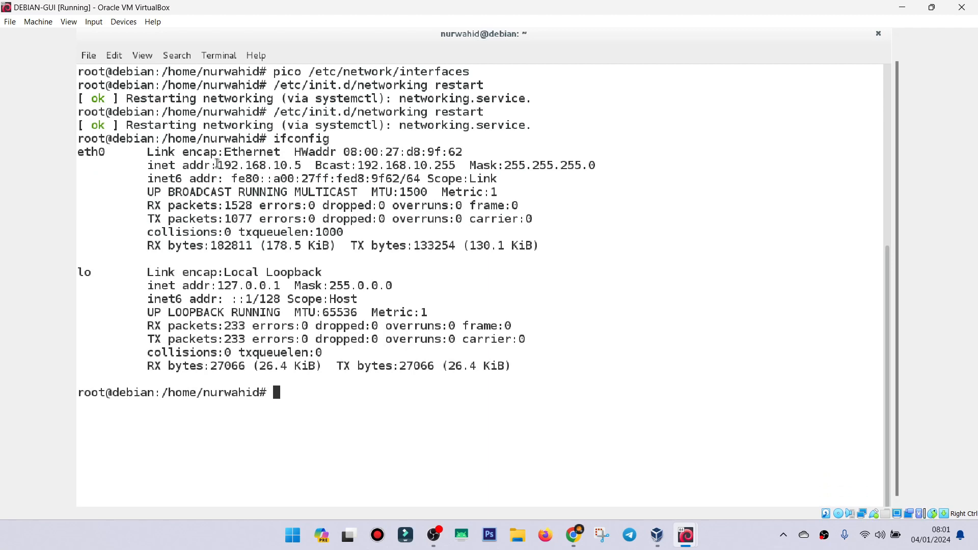
left_click_drag(221, 164, 301, 161)
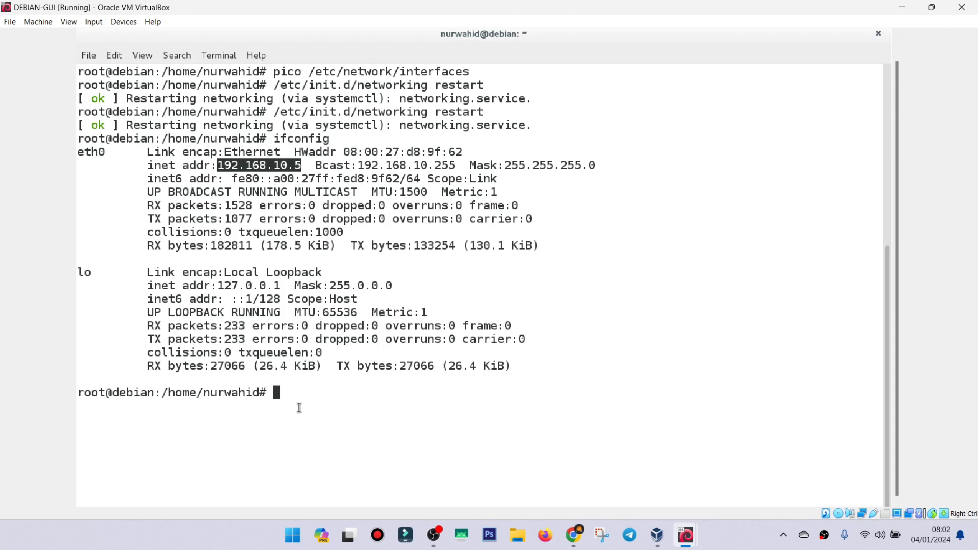
Reopen /etc/network/interfaces in pico and set the eth0 address to 192.168.10.10.
key("Up")
key("Up")
key("Up")
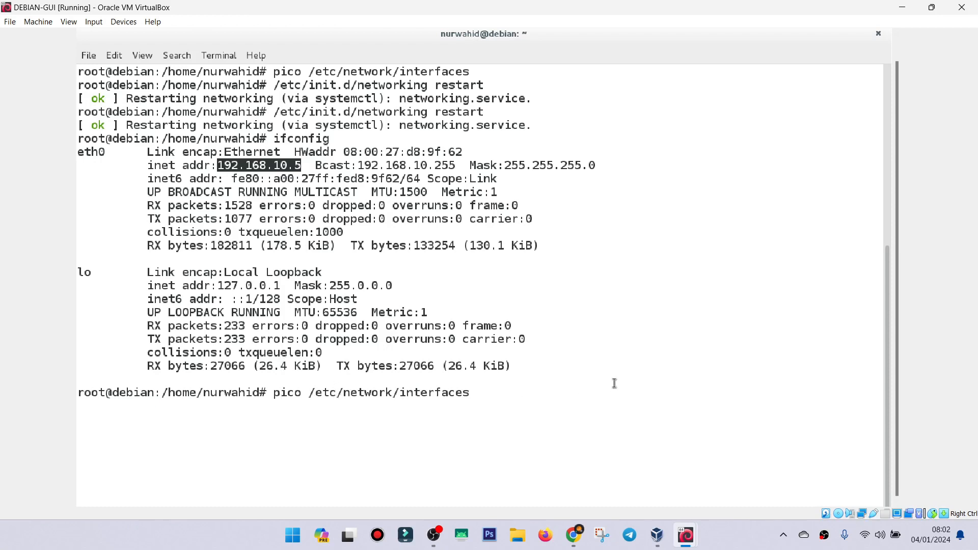
key("Return")
key("Down")
key("Down")
key("Down")
key("Down")
key("Down")
key("Down")
key("Down")
key("Down")
key("Down")
key("Down")
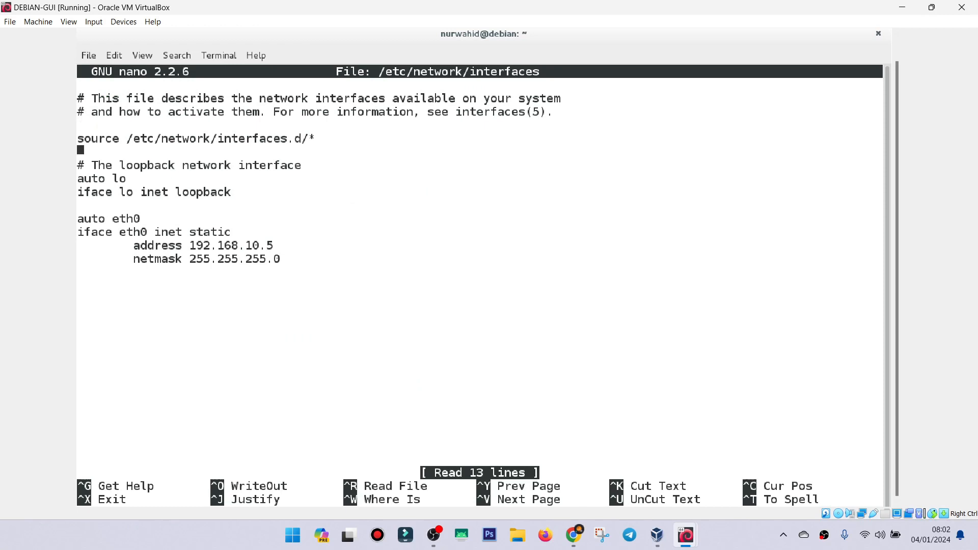
key("Right")
key("Right")
key("Right")
key("Right")
key("Right")
key("Right")
key("Right")
key("Right")
key("Right")
key("Right")
key("Right")
key("Right")
key("Right")
key("Right")
key("Right")
key("Right")
key("Right")
key("Right")
key("Right")
key("Right")
key("Right")
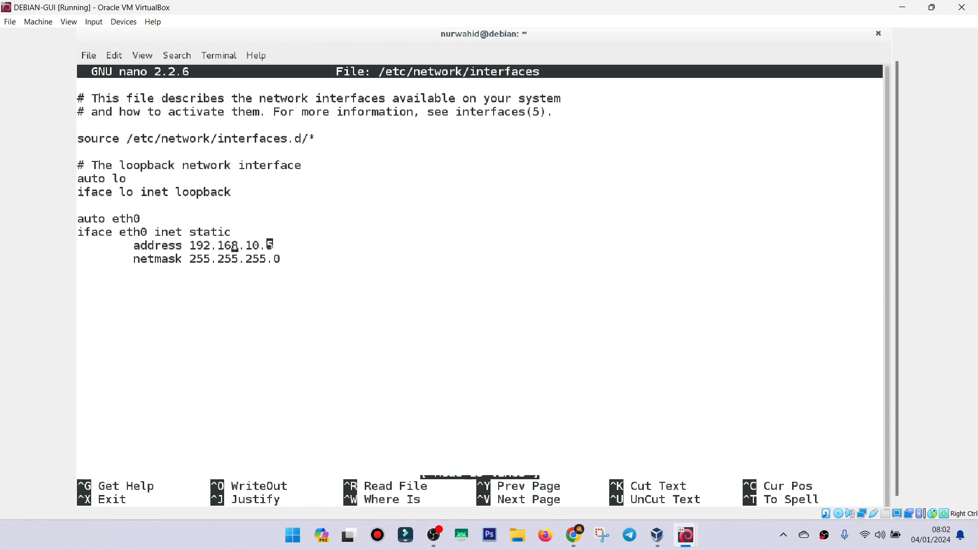
key("BackSpace")
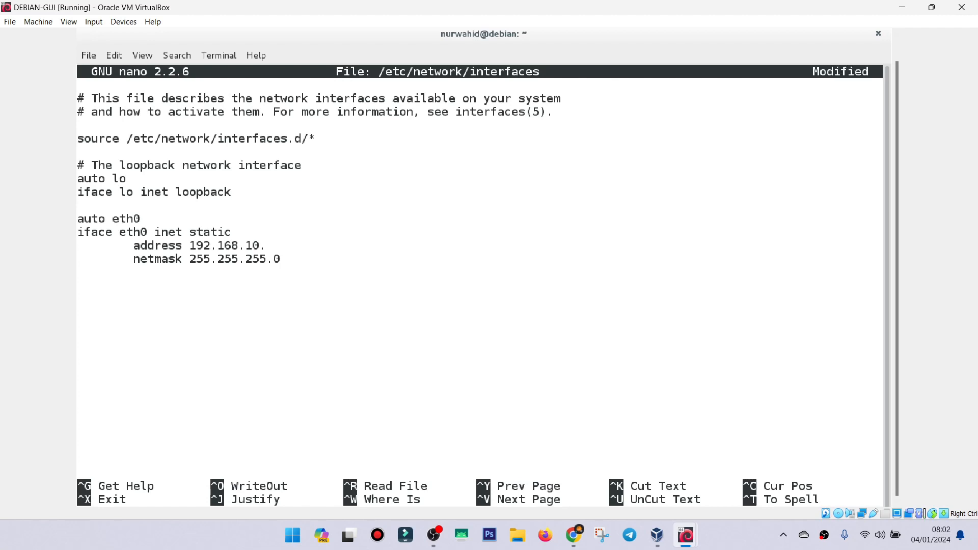
type("10")
Save the edited interfaces file under the same name and exit the editor.
key("ctrl+x")
key("y")
key("Return")
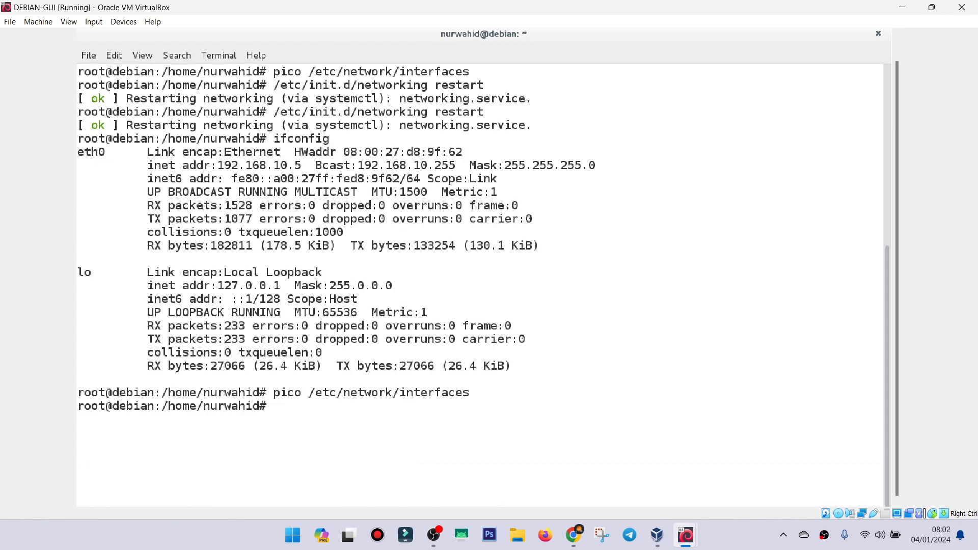
Rerun "/etc/init.d/networking restart" to apply the new eth0 address.
key("Up")
key("Up")
key("Up")
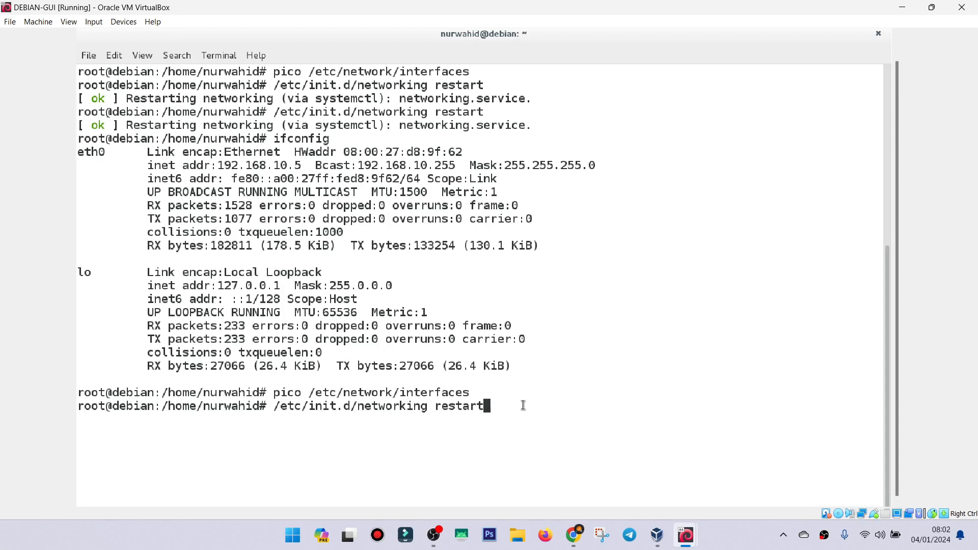
key("Return")
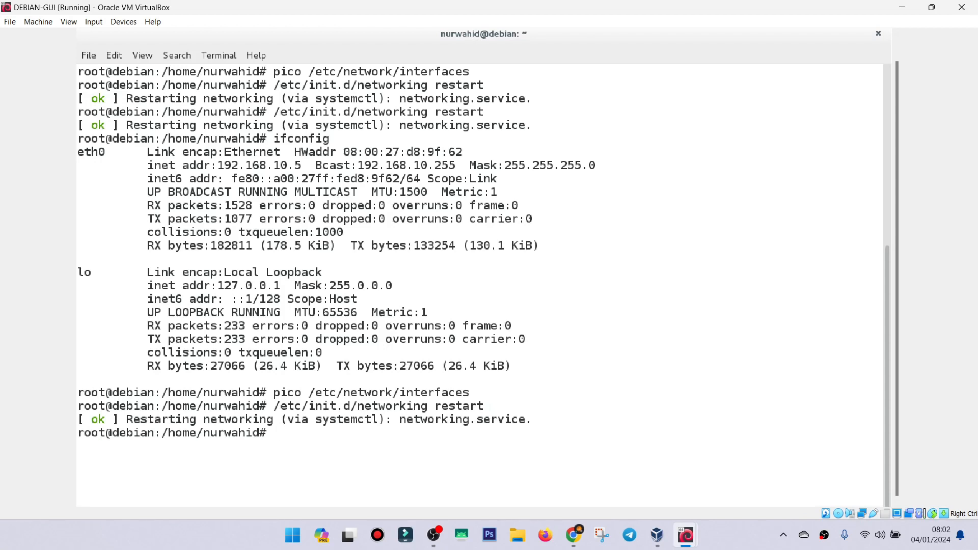
List the network interfaces again with ifconfig and check eth0's new inet address.
type("ifconfig")
key("Return")
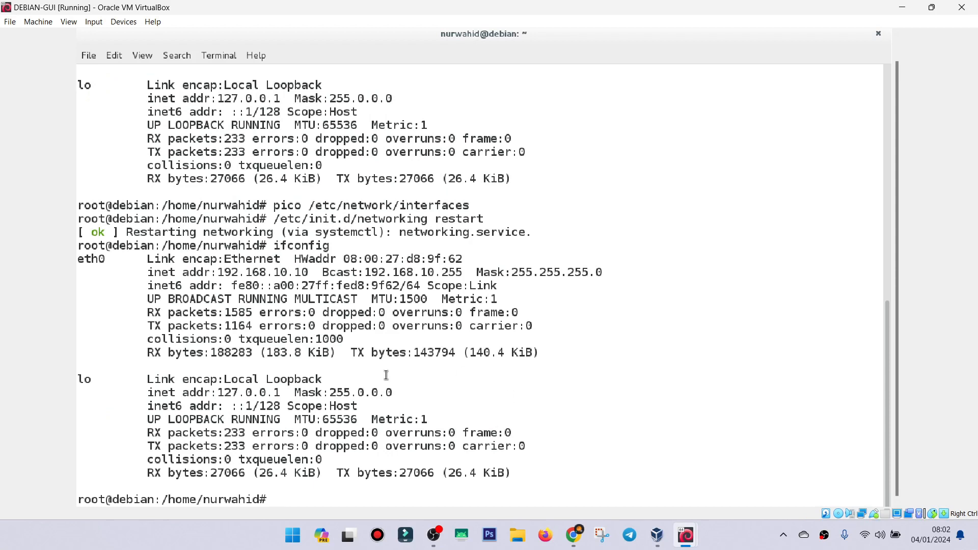
left_click_drag(220, 272, 304, 273)
left_click(304, 272)
Clear the terminal, then ping the client at 192.168.10.6 and examine the replies.
type("clear")
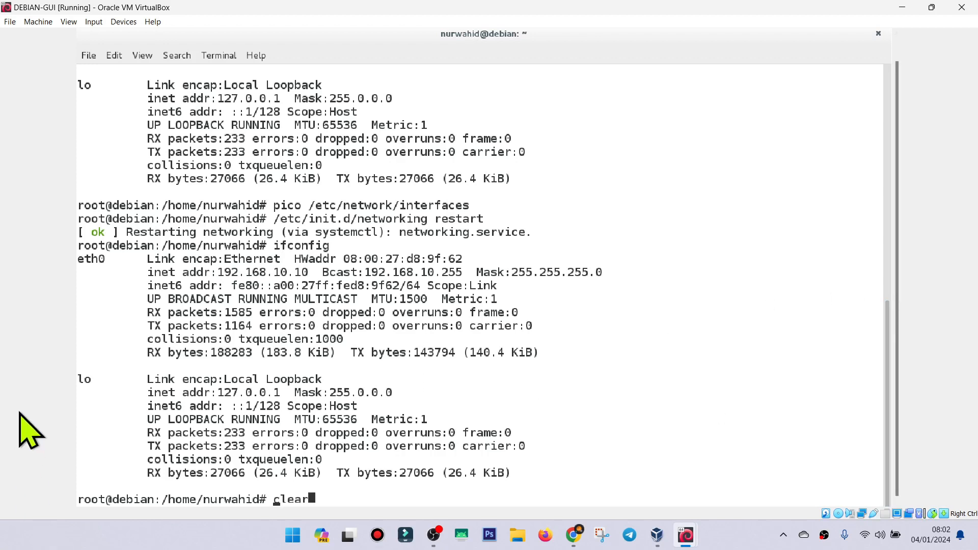
key("Return")
type("pi")
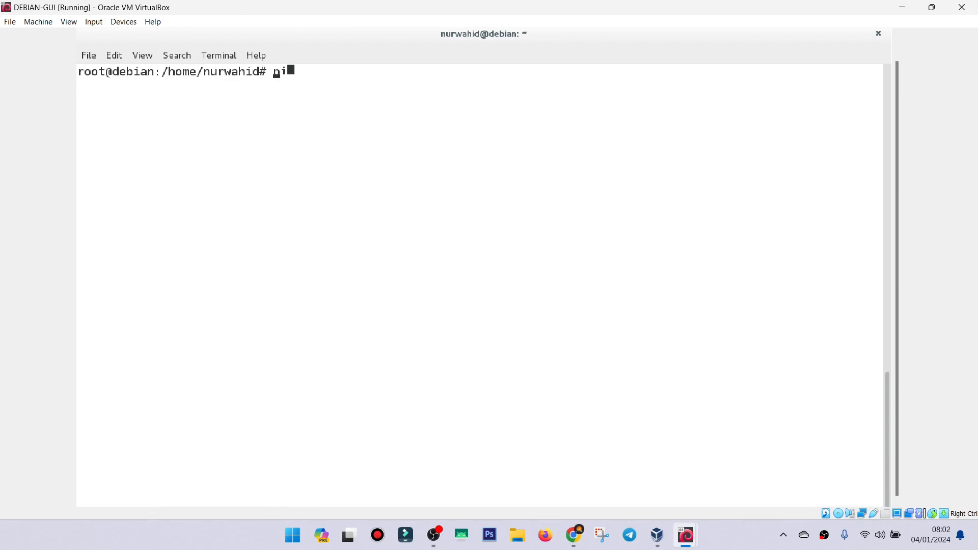
type("ng 192.168.10")
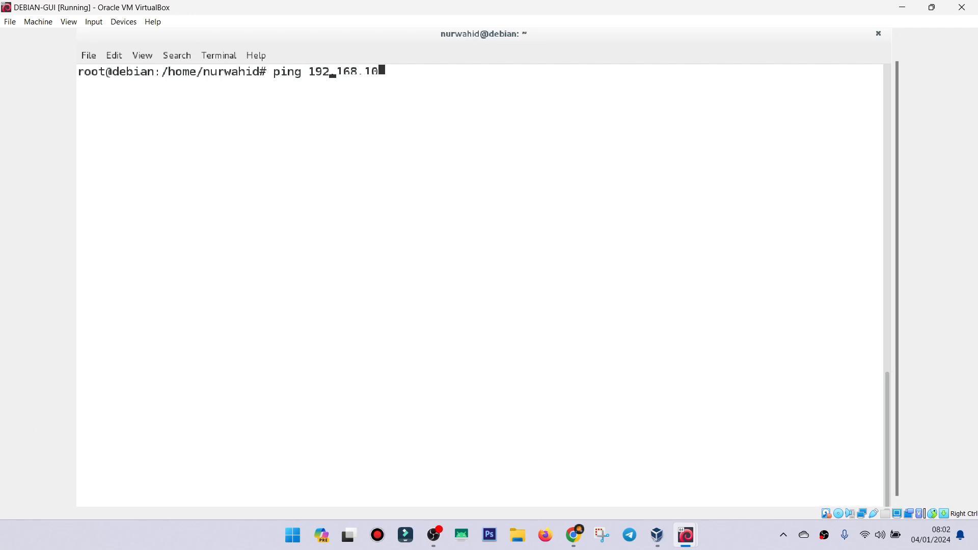
type(".6")
key("Return")
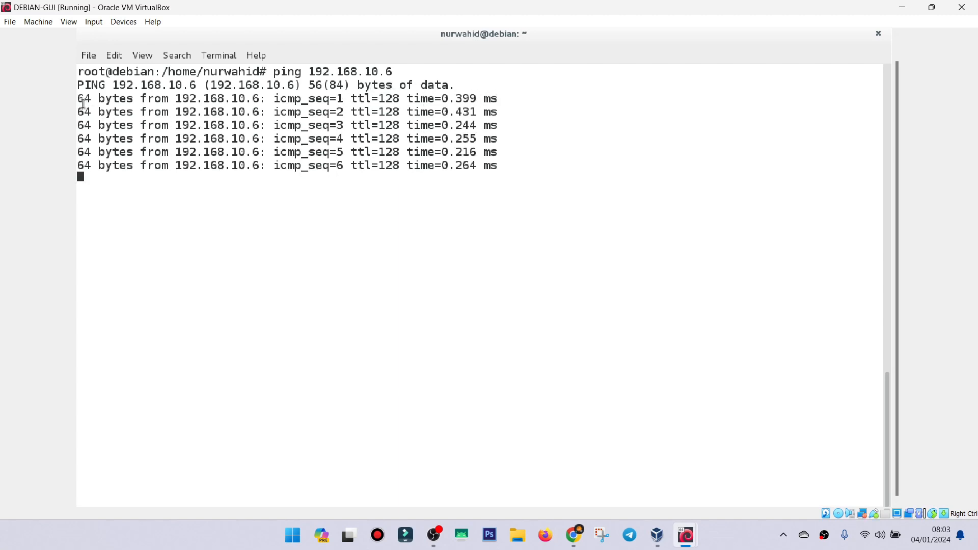
left_click_drag(77, 106, 309, 138)
left_click_drag(388, 147, 508, 162)
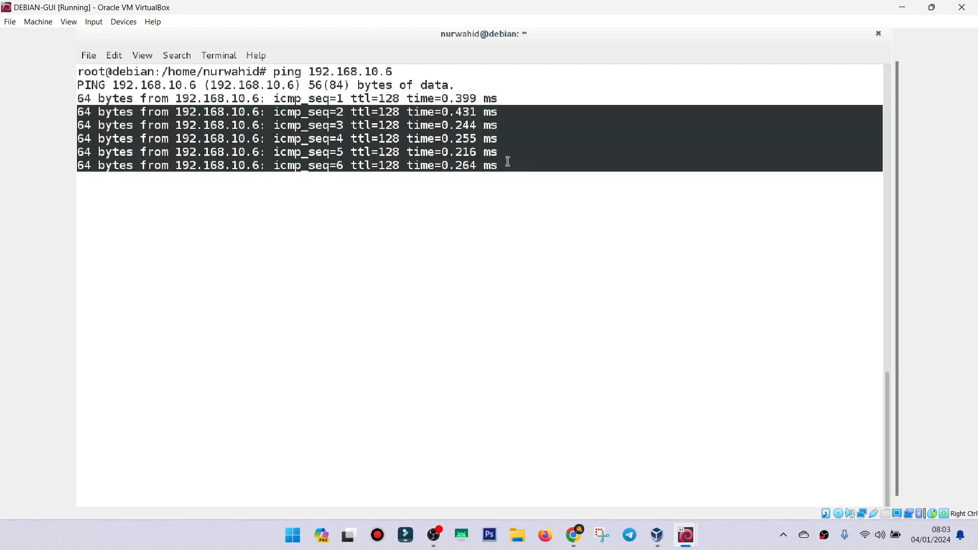
mouse_move(685, 535)
left_click(741, 474)
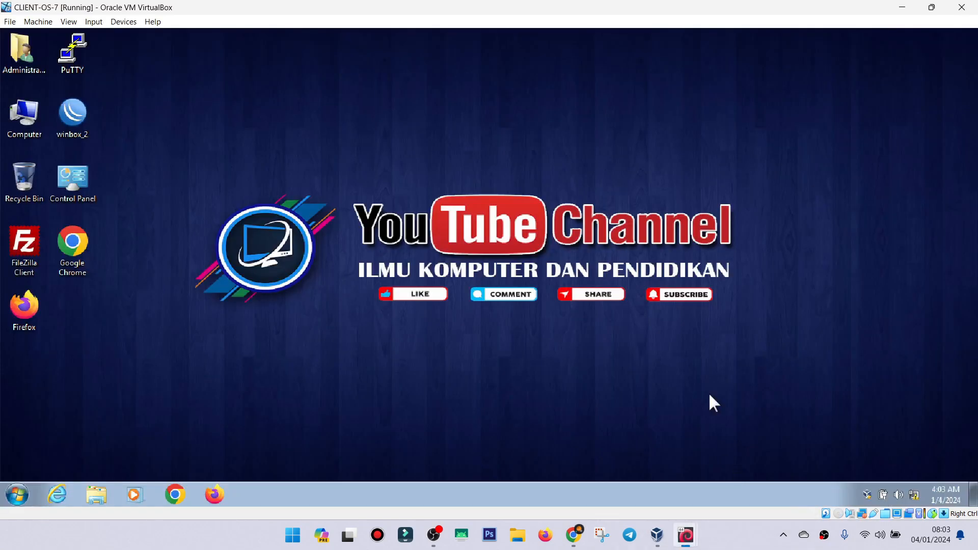
left_click(932, 7)
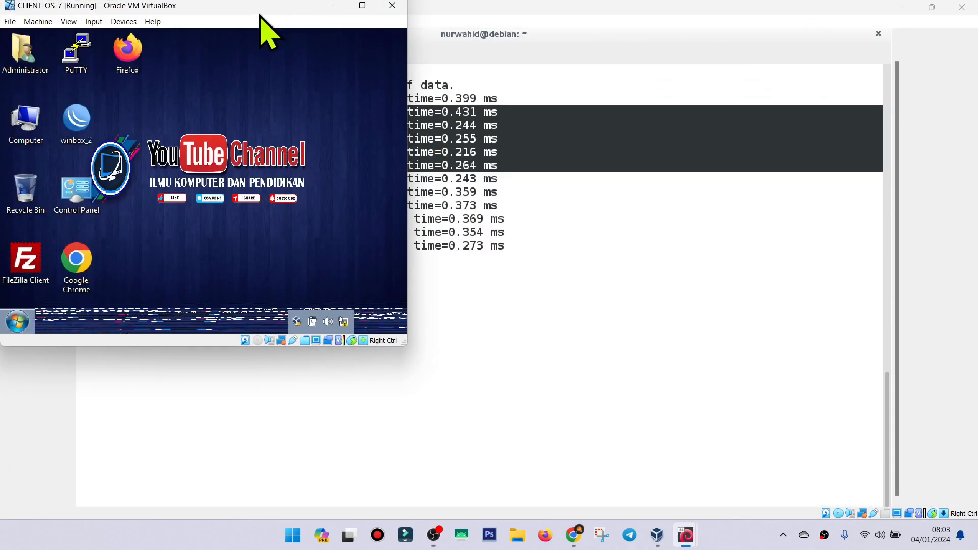
left_click_drag(260, 16, 729, 75)
left_click(427, 107)
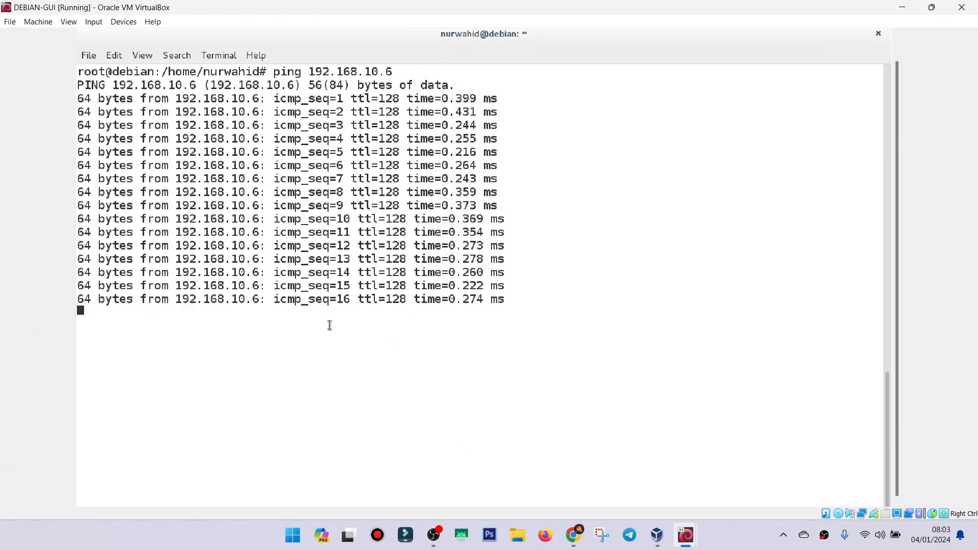
Stop the running ping in Debian and switch to the CLIENT-OS-7 machine with its window maximized.
key("ctrl+z")
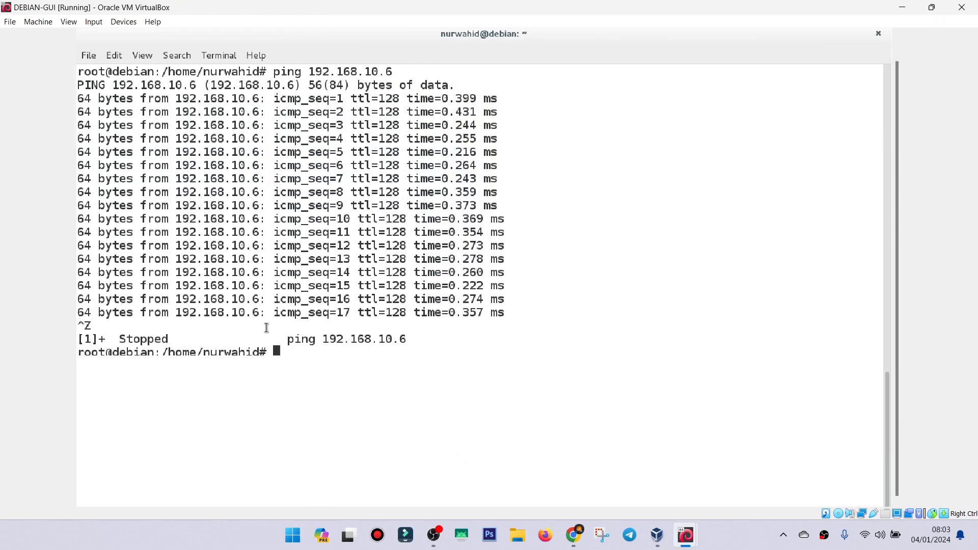
mouse_move(688, 535)
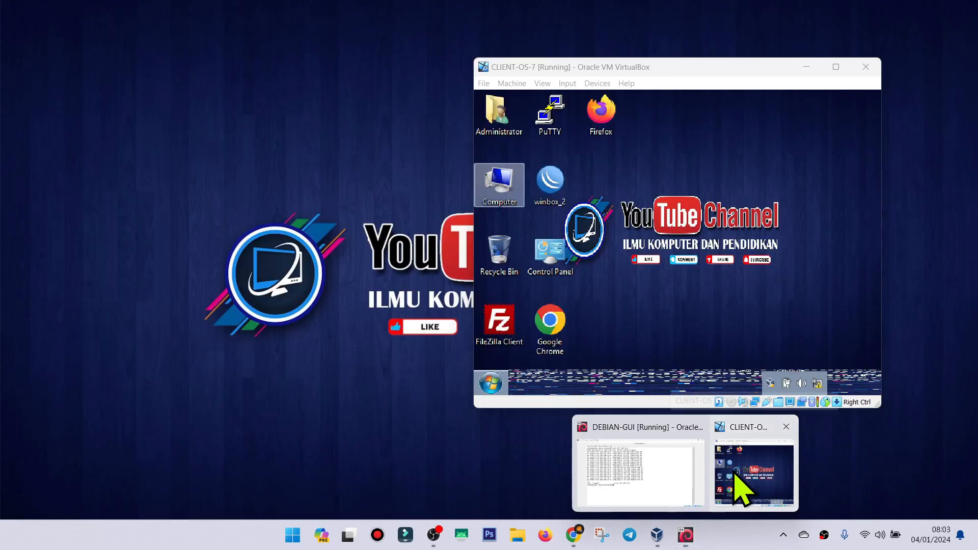
left_click(734, 489)
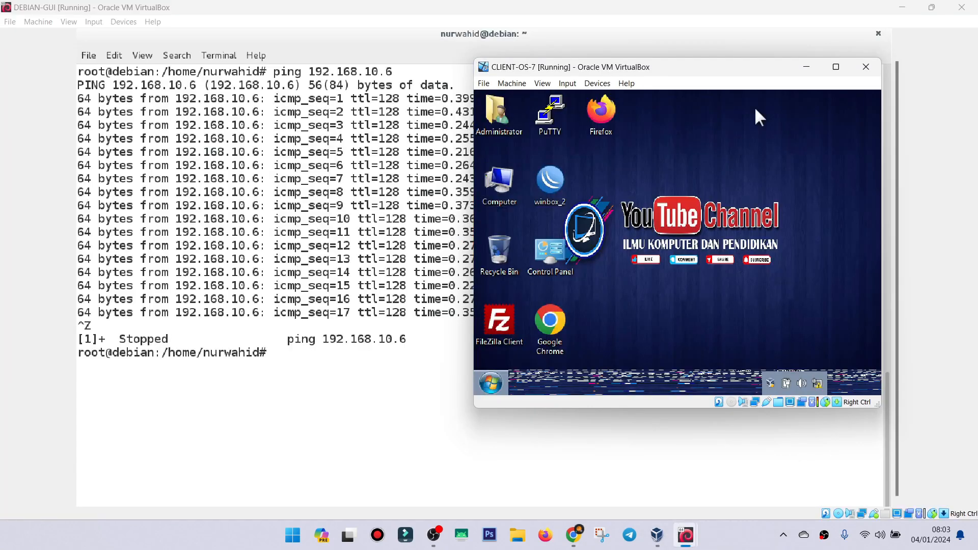
left_click(836, 68)
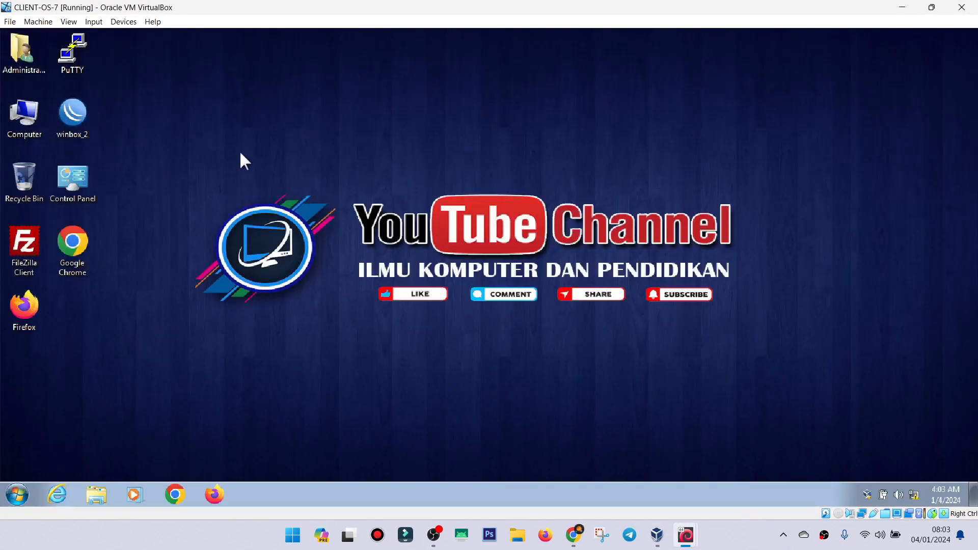
Open the cmd command prompt on CLIENT-OS-7 and move its window toward the middle of the desktop.
left_click(19, 494)
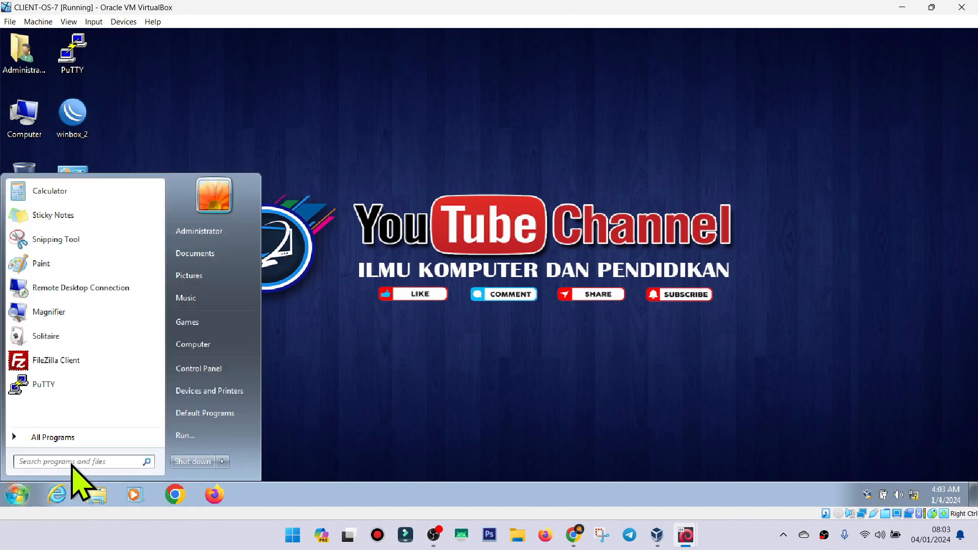
type("cm")
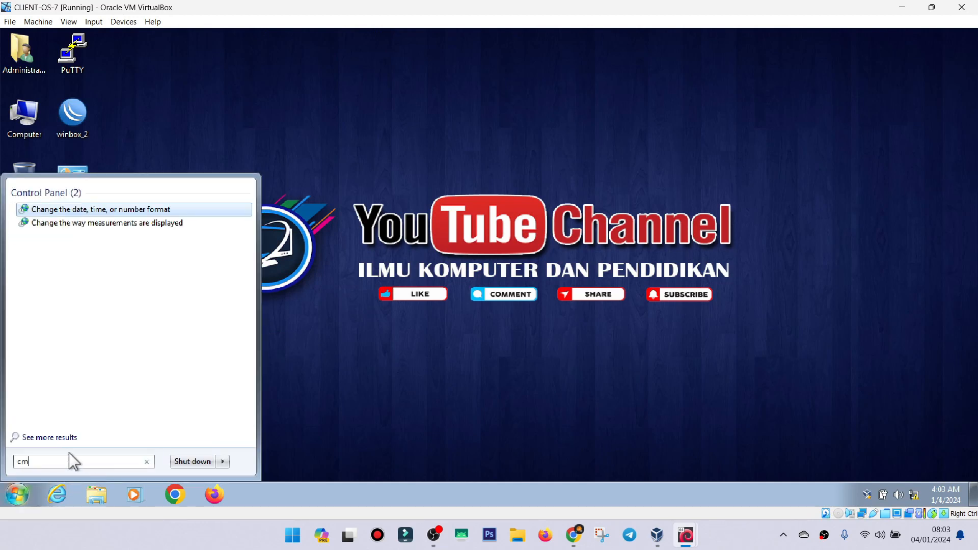
type("d")
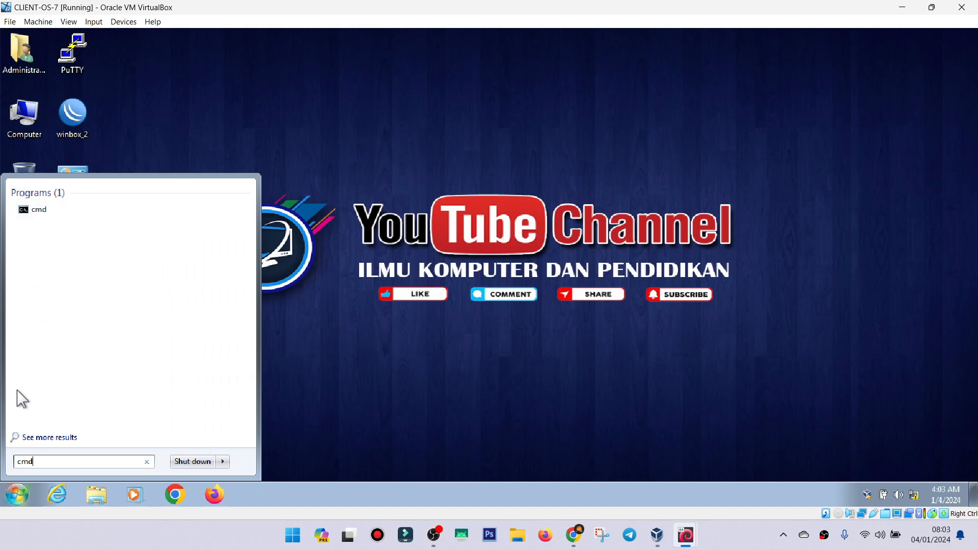
left_click(44, 212)
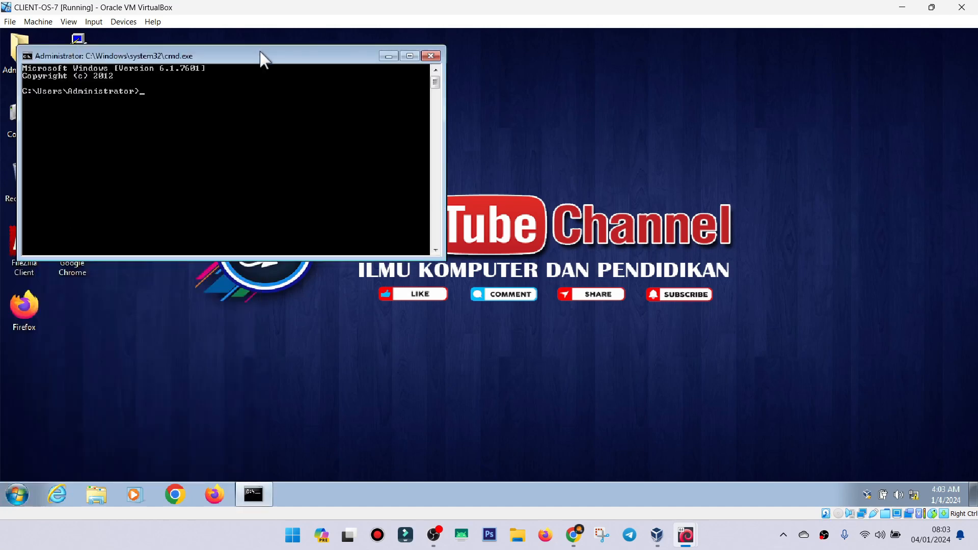
left_click_drag(260, 52, 568, 89)
Ping the Debian machine at 192.168.10.10 from the client's command prompt.
type("ping 192.168.")
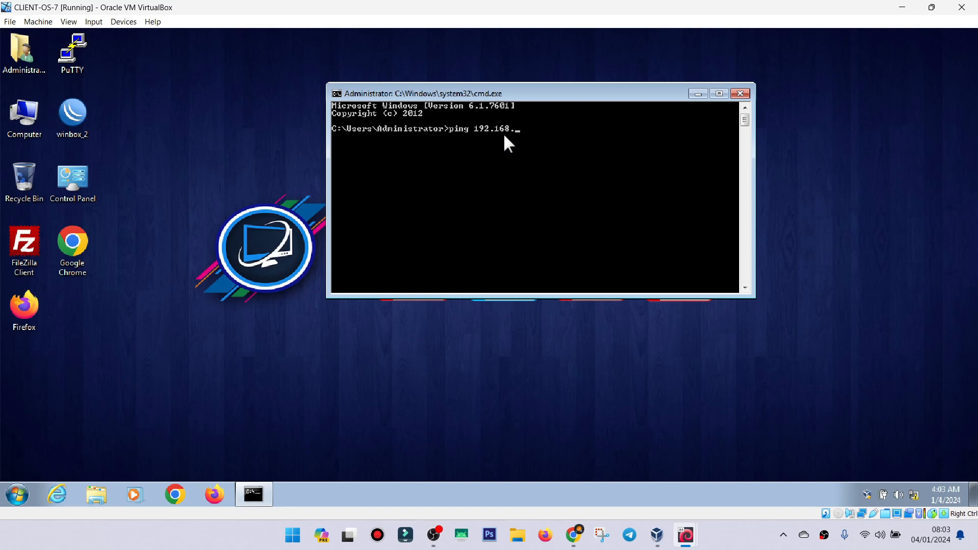
type("10.10")
key("Return")
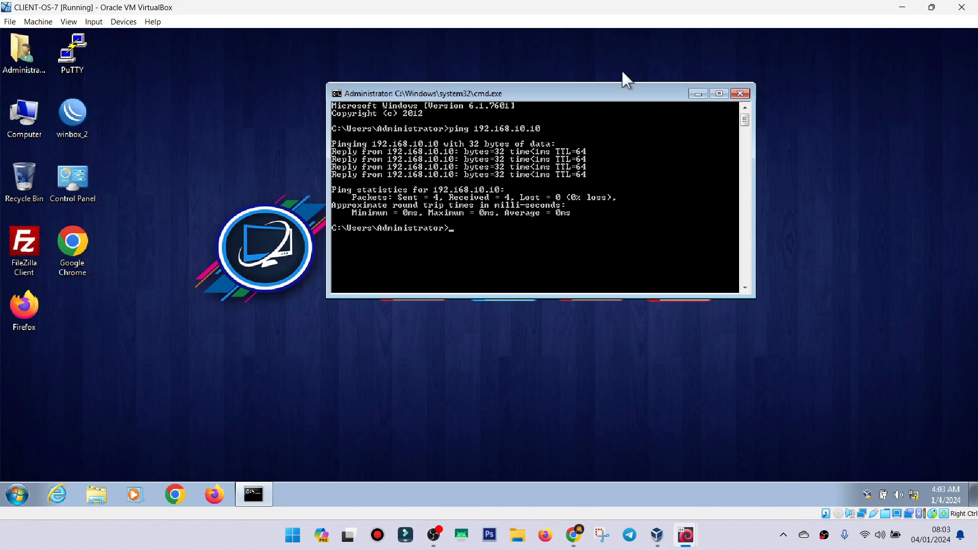
left_click_drag(590, 98, 625, 98)
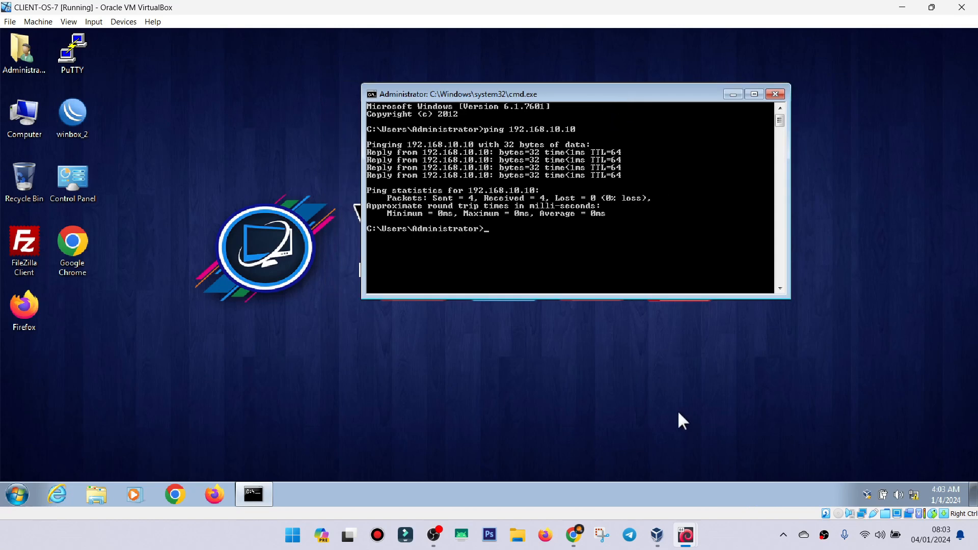
left_click_drag(504, 96, 461, 117)
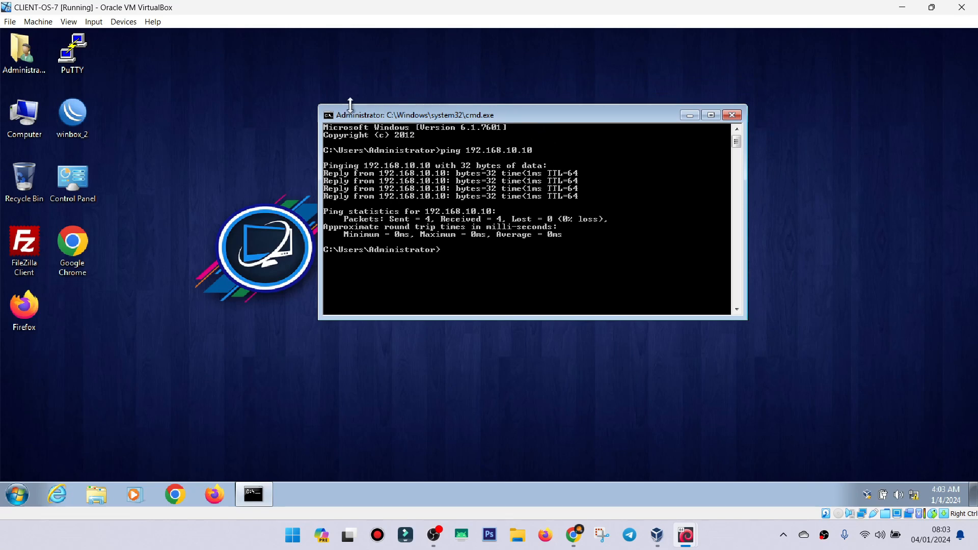
Restore the CLIENT-OS-7 and DEBIAN-GUI windows to their smaller size and place them side by side.
mouse_move(698, 539)
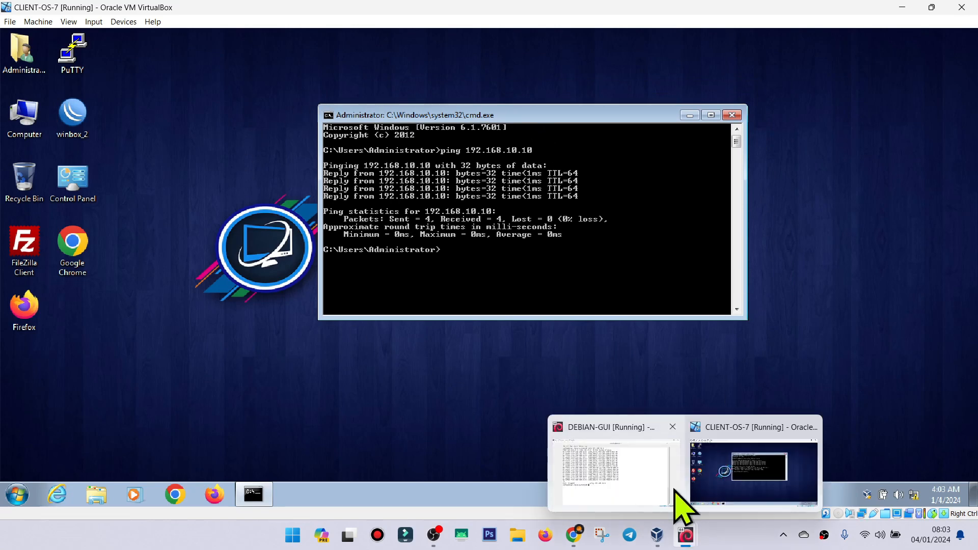
left_click(631, 460)
left_click(931, 7)
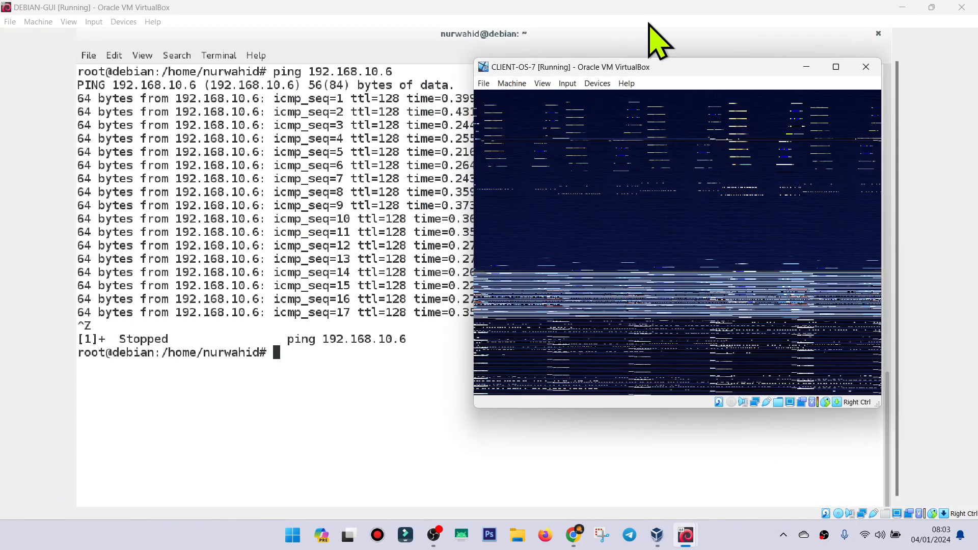
left_click(603, 40)
left_click(932, 7)
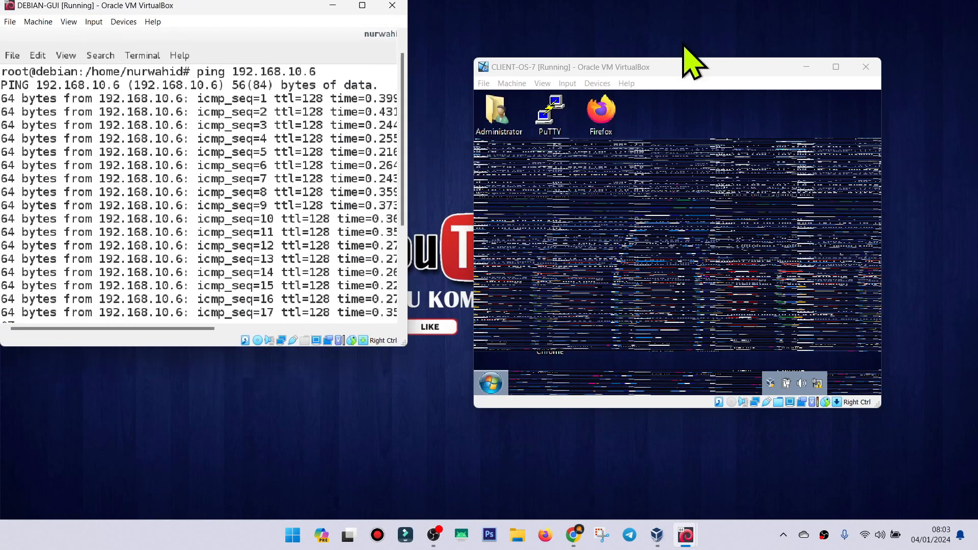
left_click_drag(270, 15, 314, 46)
Restore the maximized terminal window inside DEBIAN-GUI to its smaller size.
scroll(392, 107, "up", 5)
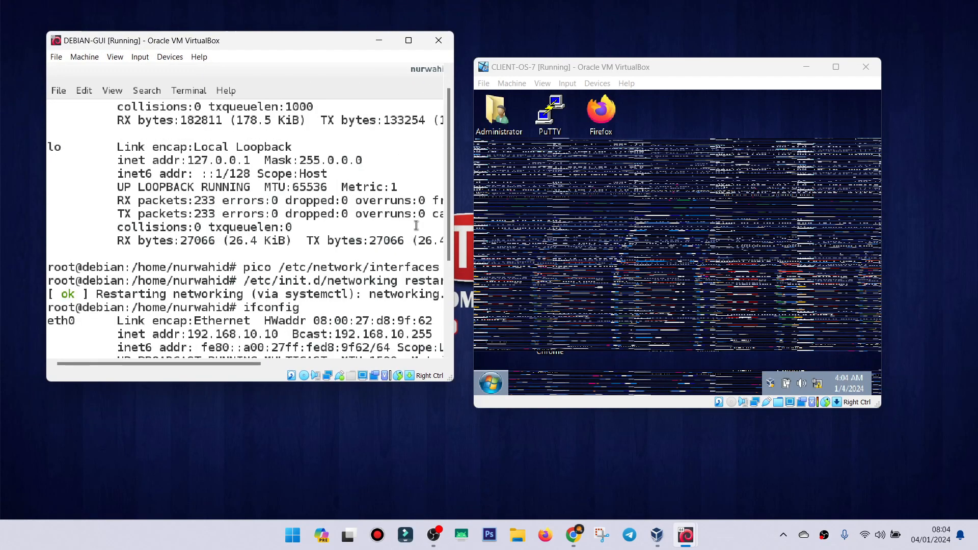
left_click_drag(202, 363, 371, 359)
scroll(362, 240, "down", 4)
scroll(362, 240, "up", 4)
scroll(408, 168, "down", 1)
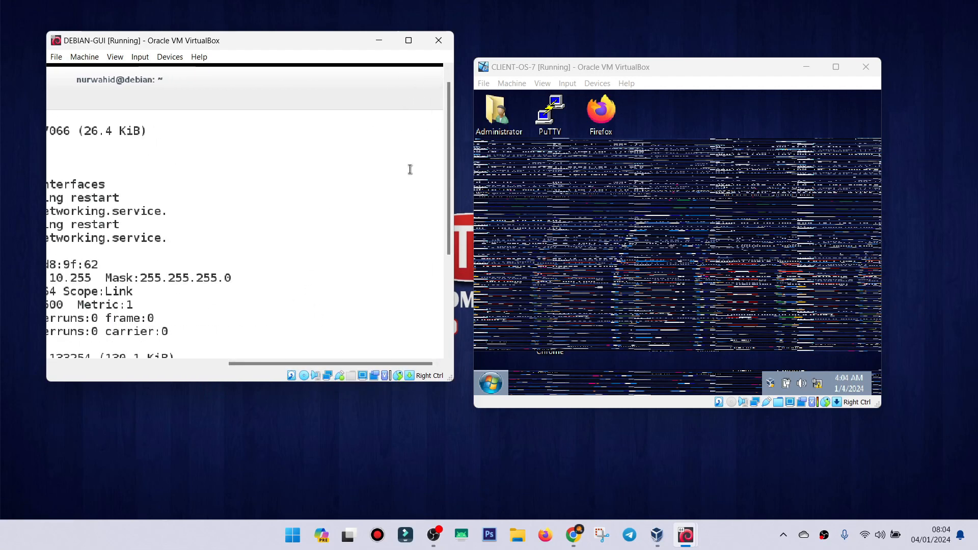
left_click_drag(449, 153, 449, 148)
scroll(401, 124, "up", 1)
double_click(346, 82)
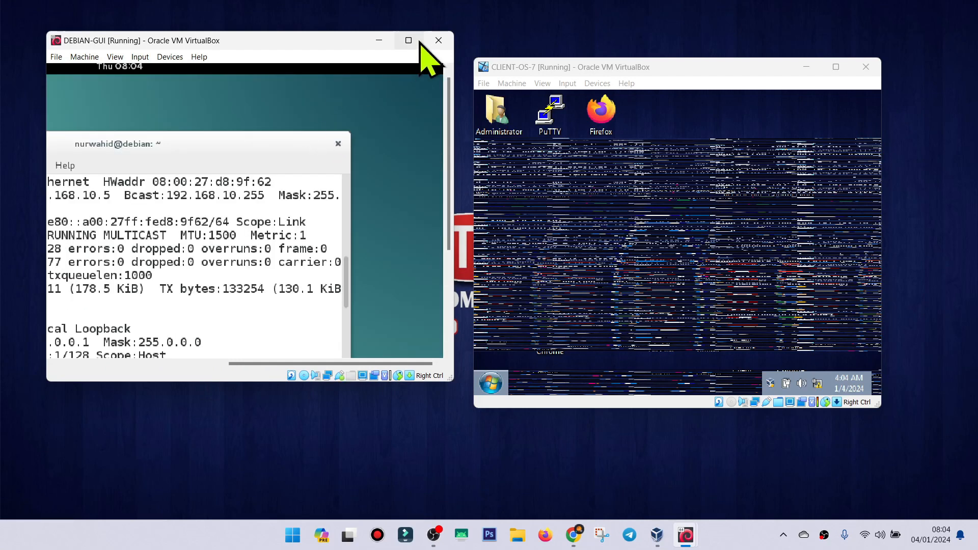
Move the DEBIAN-GUI and CLIENT-OS-7 windows slightly lower on the host desktop, keeping them next to each other.
left_click_drag(374, 40, 335, 67)
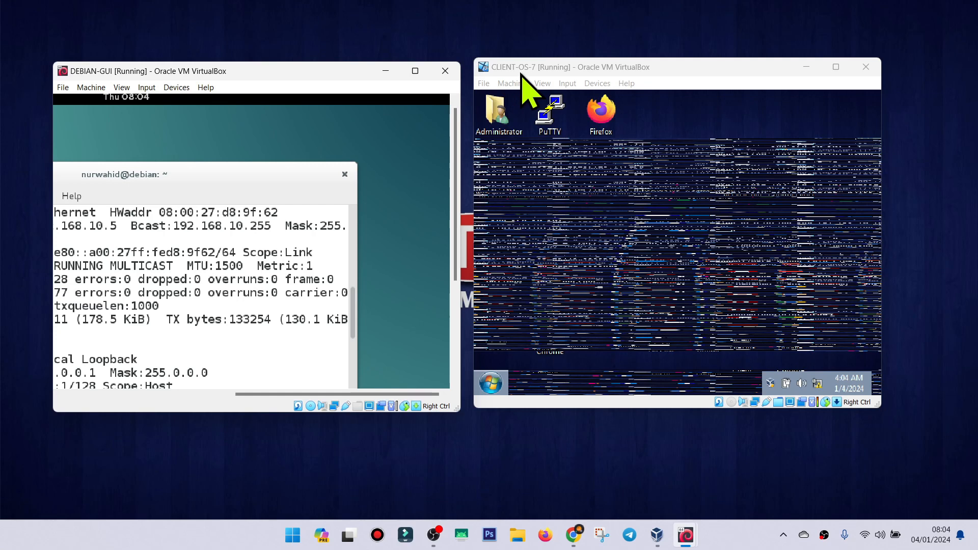
left_click_drag(553, 69, 558, 83)
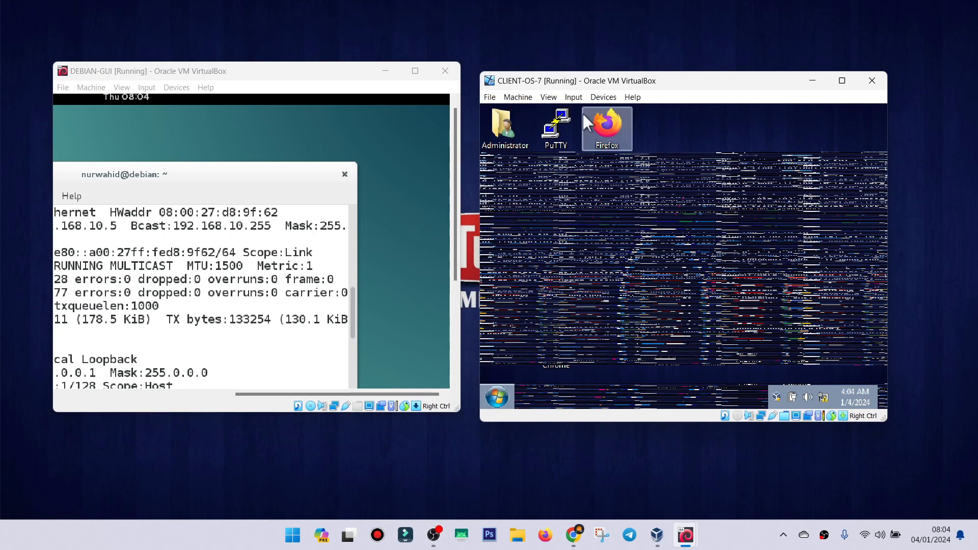
left_click(566, 93)
Maximize CLIENT-OS-7 to close its command prompt, then return its window to the smaller size beside DEBIAN-GUI.
left_click(842, 82)
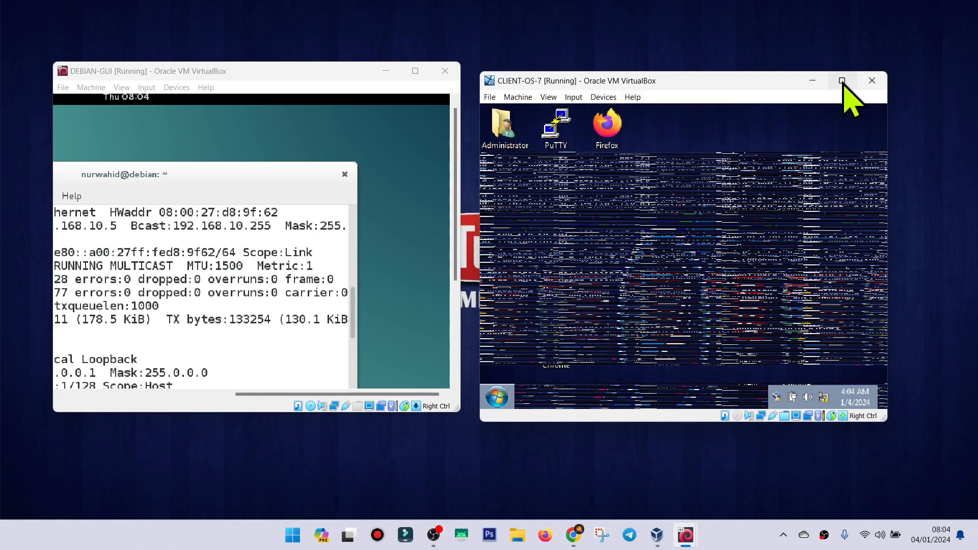
left_click(842, 81)
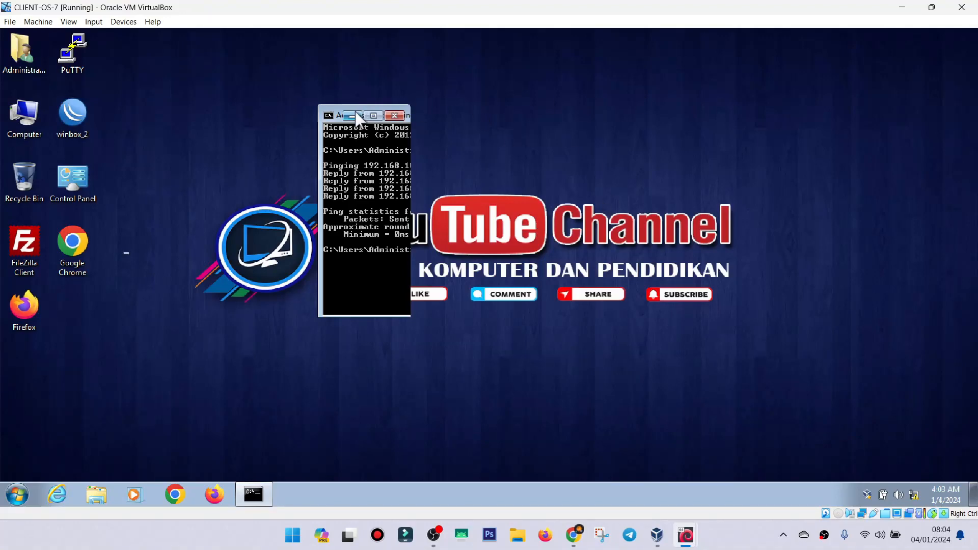
left_click(395, 116)
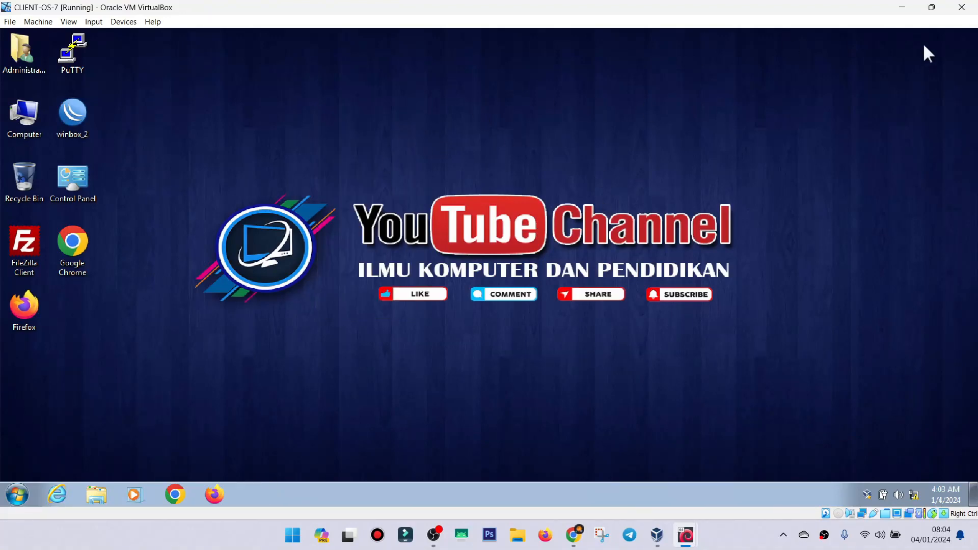
left_click_drag(821, 9, 799, 77)
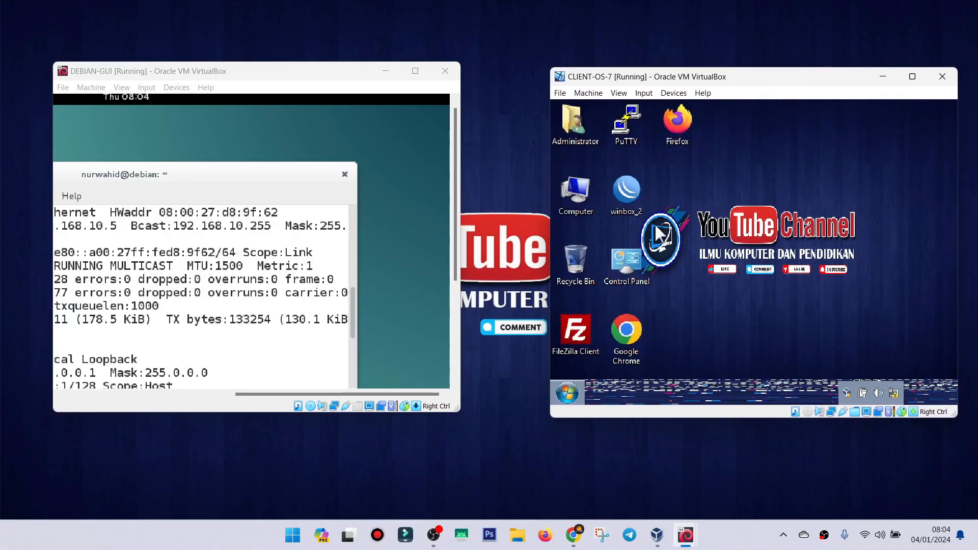